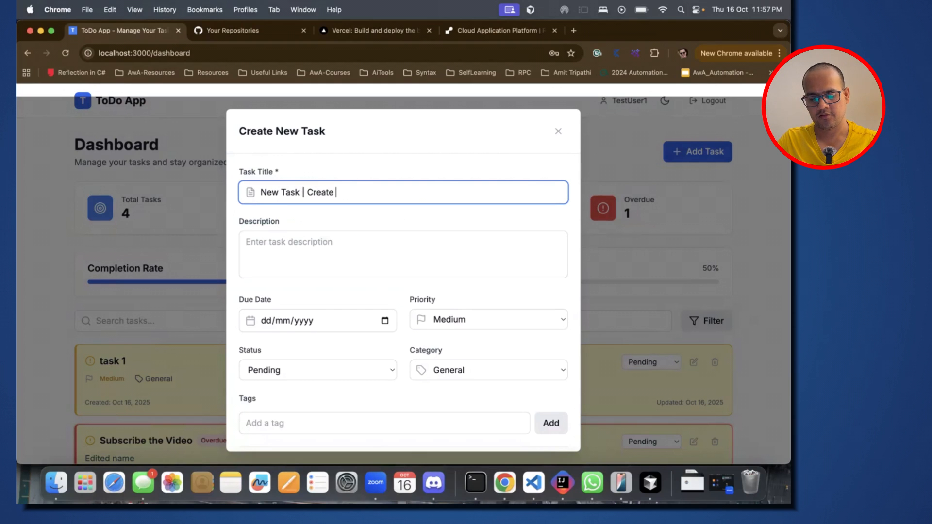
# Step: Complete the task title as "New Task | Create Youtube Video" and set its due date to 22/10/2025
pyautogui.write('ube Vidd')
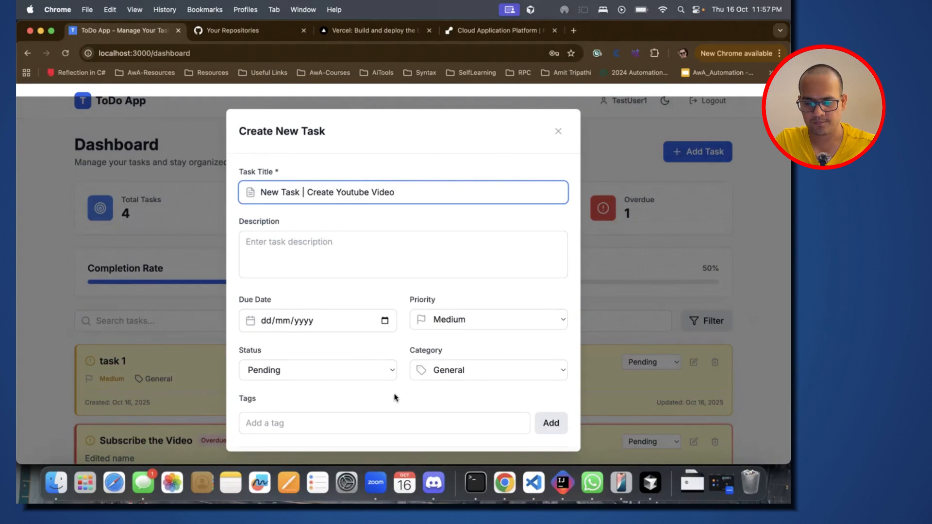
pyautogui.scroll(-2, 395, 395)
pyautogui.click(389, 277)
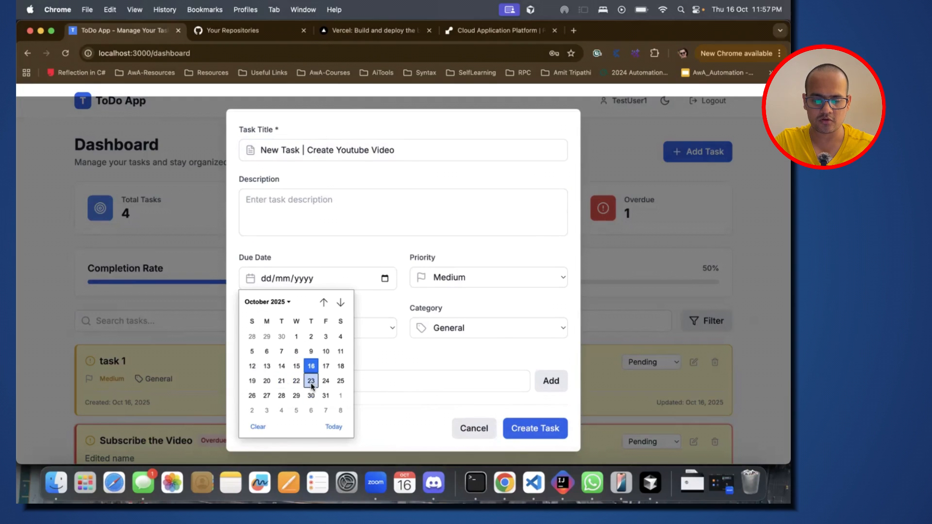
pyautogui.click(295, 381)
pyautogui.scroll(-2, 354, 350)
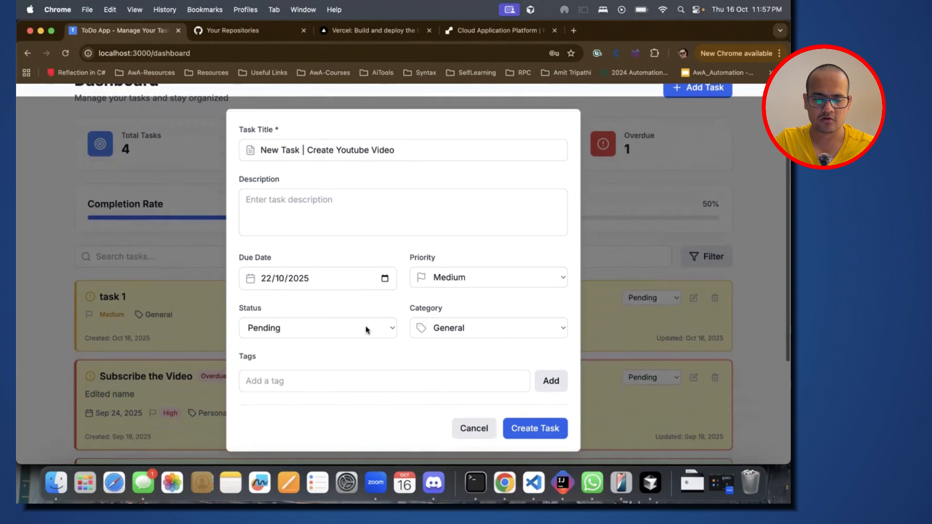
# Step: Set the new task's status to In Progress and create the task
pyautogui.click(367, 328)
pyautogui.click(311, 342)
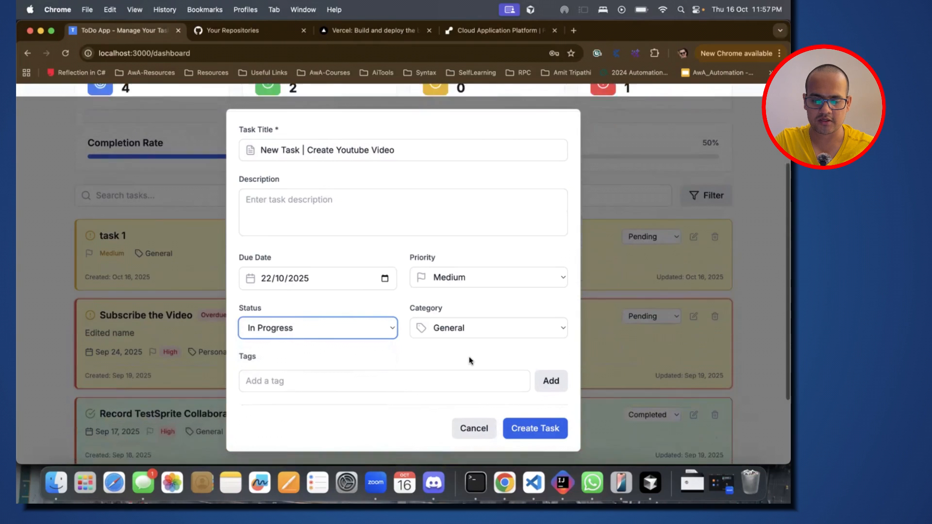
pyautogui.click(533, 428)
pyautogui.scroll(4, 505, 312)
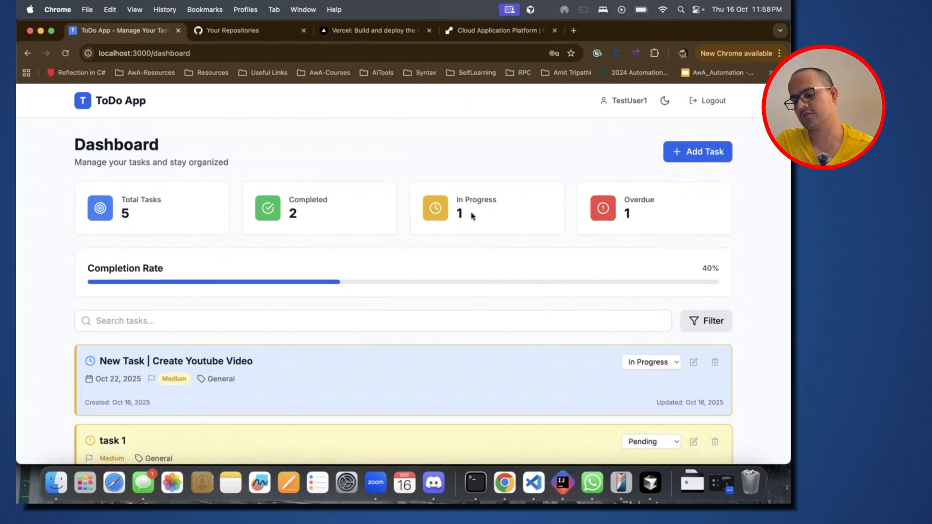
# Step: Search the dashboard tasks for "sub" and check the title of the matching task
pyautogui.scroll(-3, 426, 246)
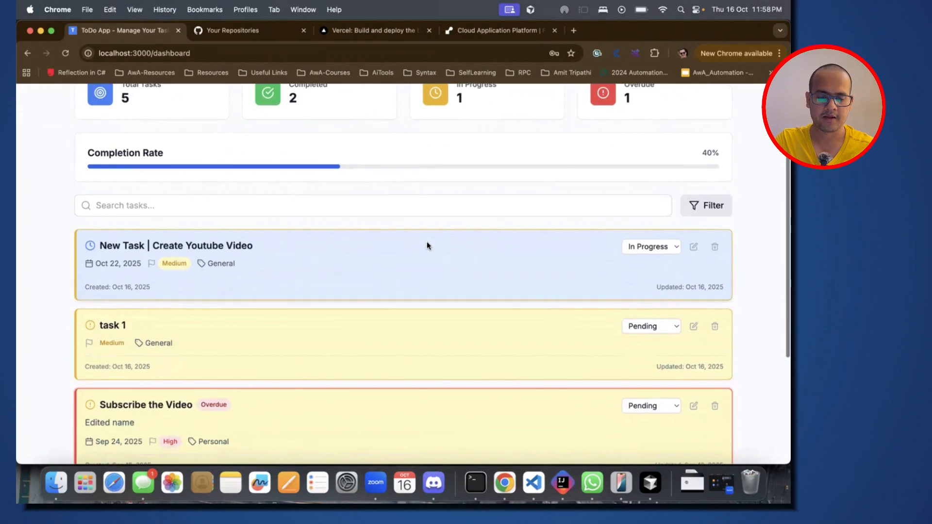
pyautogui.scroll(-5, 292, 270)
pyautogui.scroll(5, 293, 270)
pyautogui.click(165, 237)
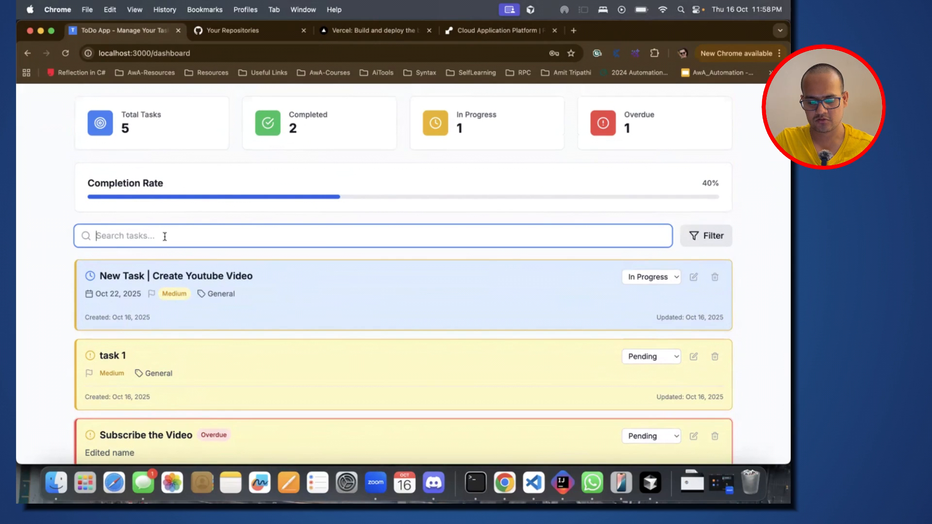
pyautogui.write('sub')
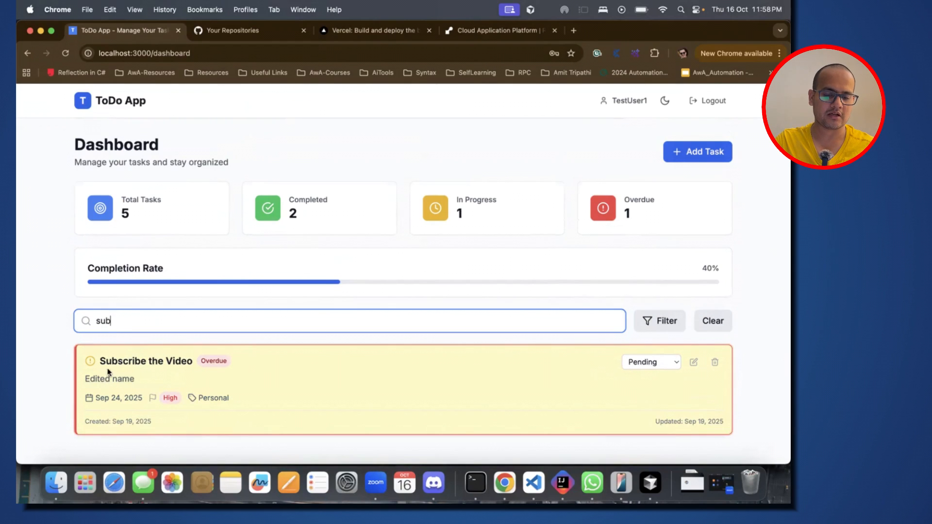
pyautogui.moveTo(102, 360); pyautogui.dragTo(201, 360)
pyautogui.click(145, 318)
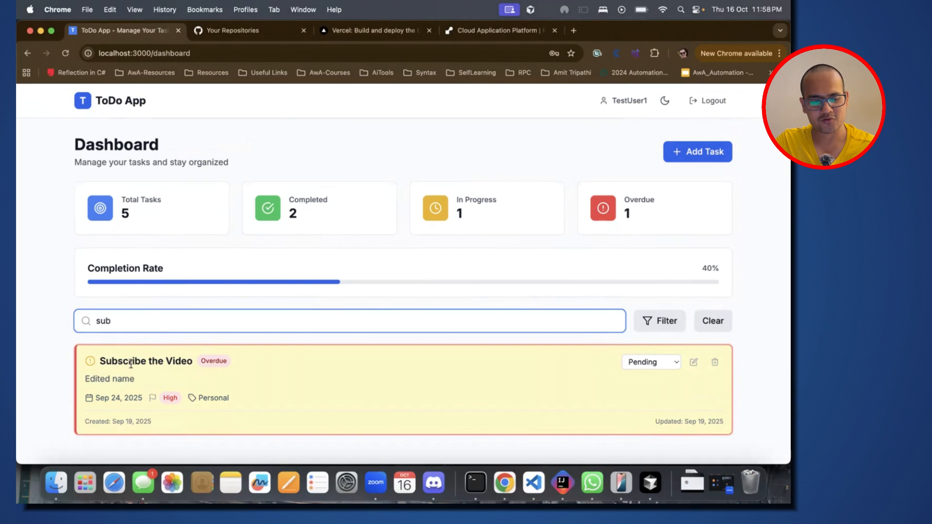
pyautogui.moveTo(99, 359); pyautogui.dragTo(194, 365)
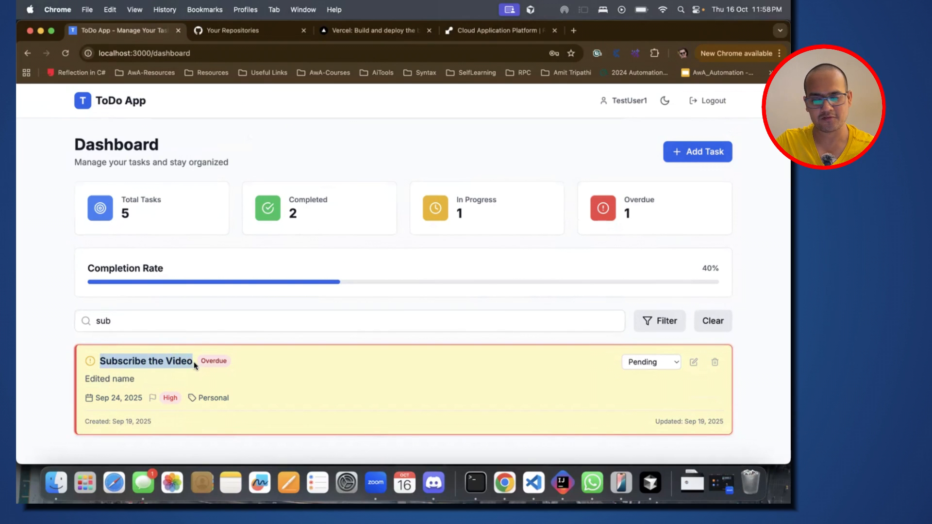
pyautogui.click(492, 338)
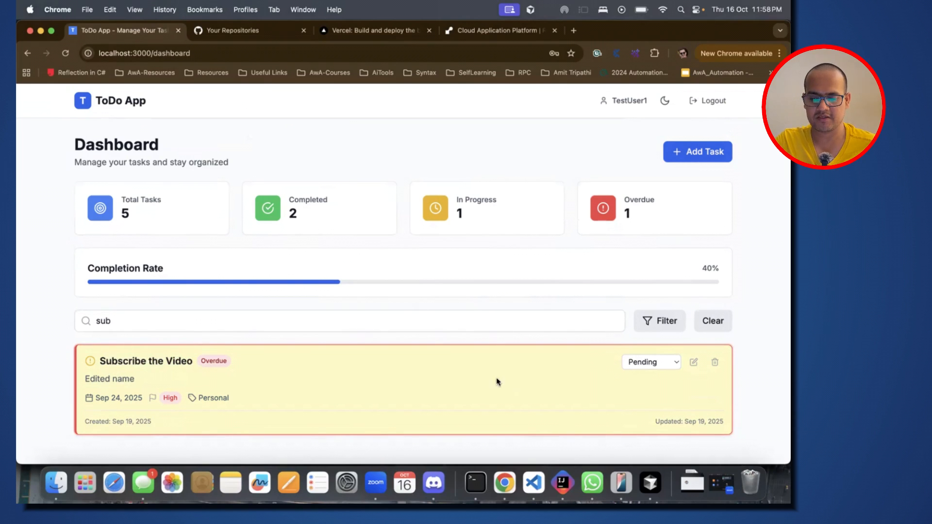
# Step: Filter the tasks by the In Progress status
pyautogui.click(653, 324)
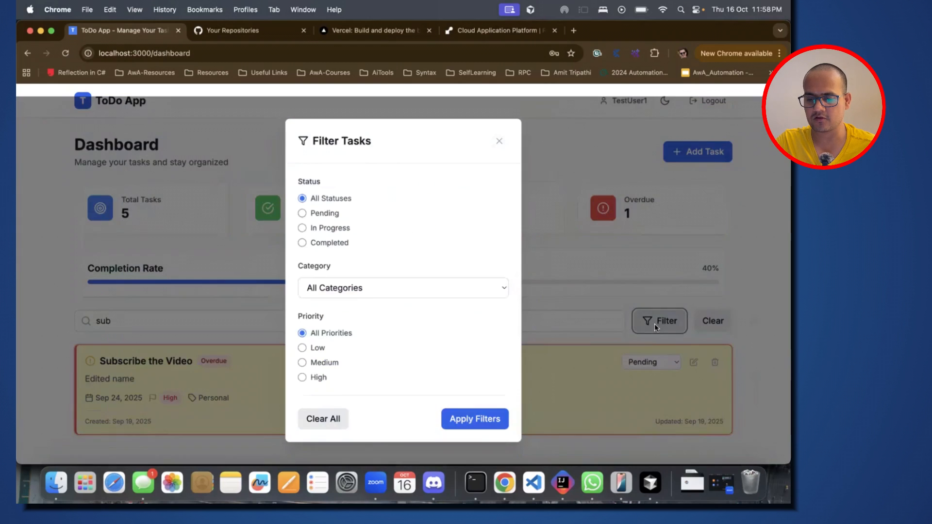
pyautogui.click(326, 229)
pyautogui.click(475, 418)
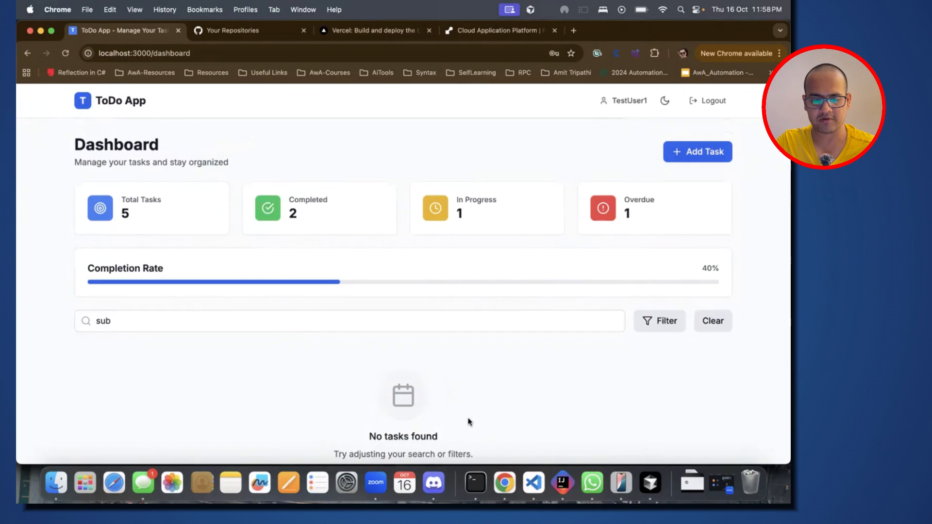
# Step: Remove the search text so that only the status filter applies to the task list
pyautogui.click(265, 321)
pyautogui.press('super+a')
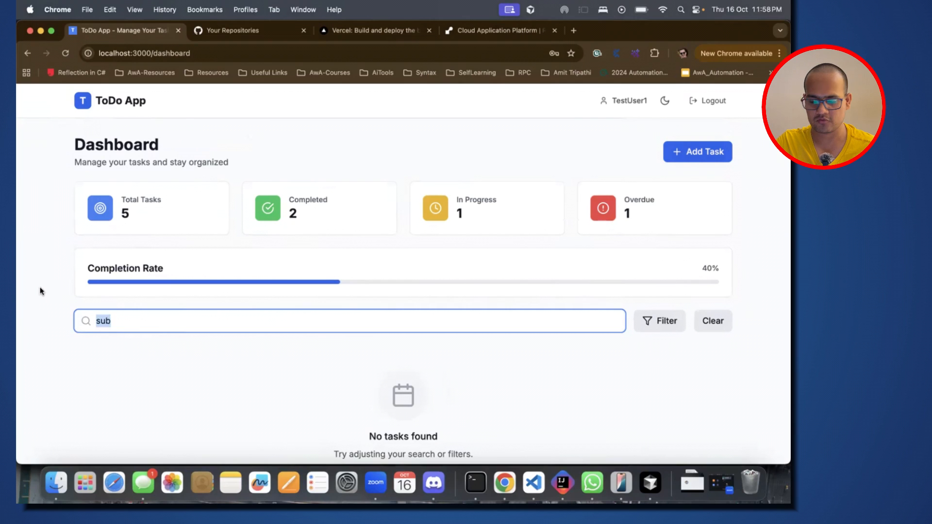
pyautogui.press('BackSpace')
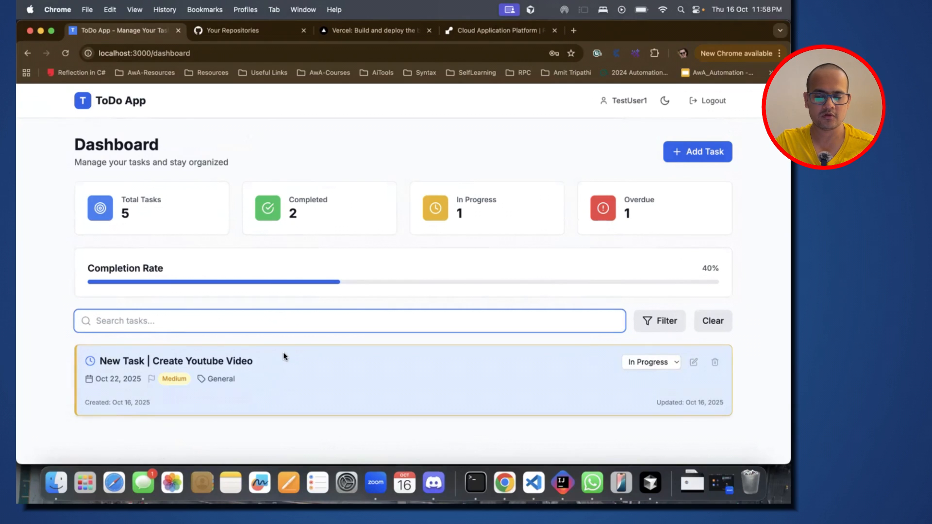
pyautogui.click(468, 241)
# Step: Switch to Cursor and enlarge the editor area by shrinking the terminal area below DEPLOYMENT.md
pyautogui.press('super+Tab')
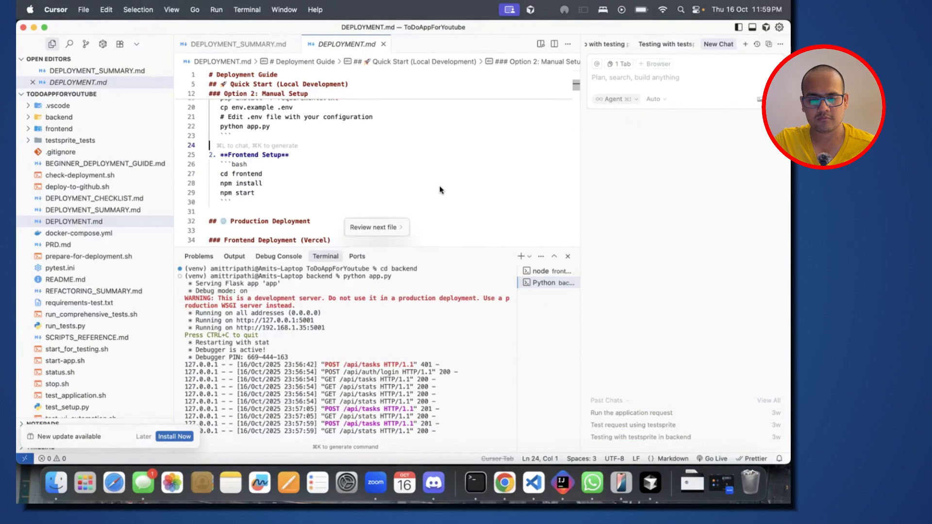
pyautogui.scroll(2, 439, 185)
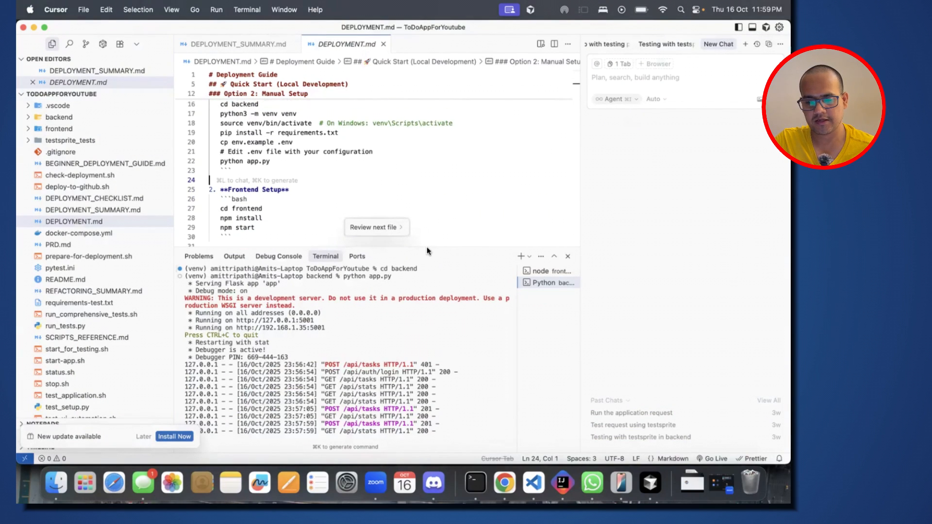
pyautogui.moveTo(426, 247); pyautogui.dragTo(427, 346)
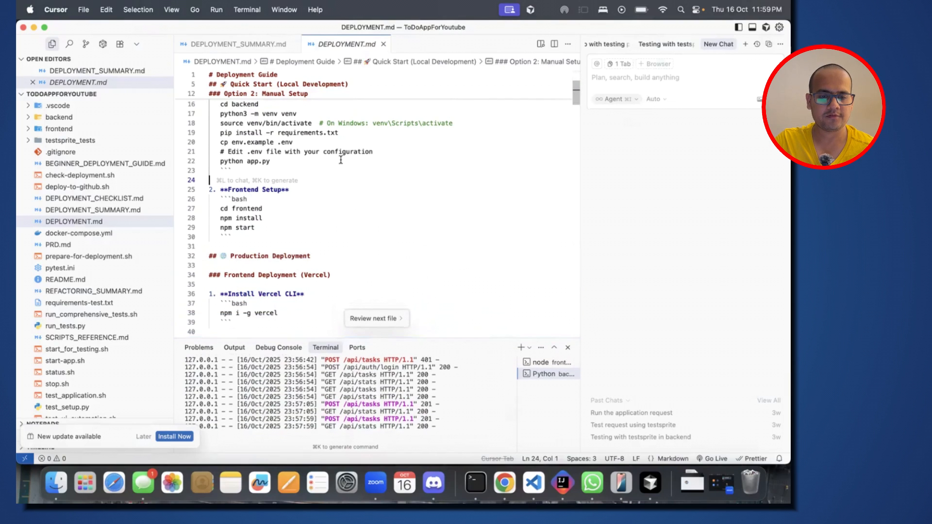
# Step: Examine the local development options in DEPLOYMENT.md, covering the start script and the manual backend and frontend setup
pyautogui.click(307, 113)
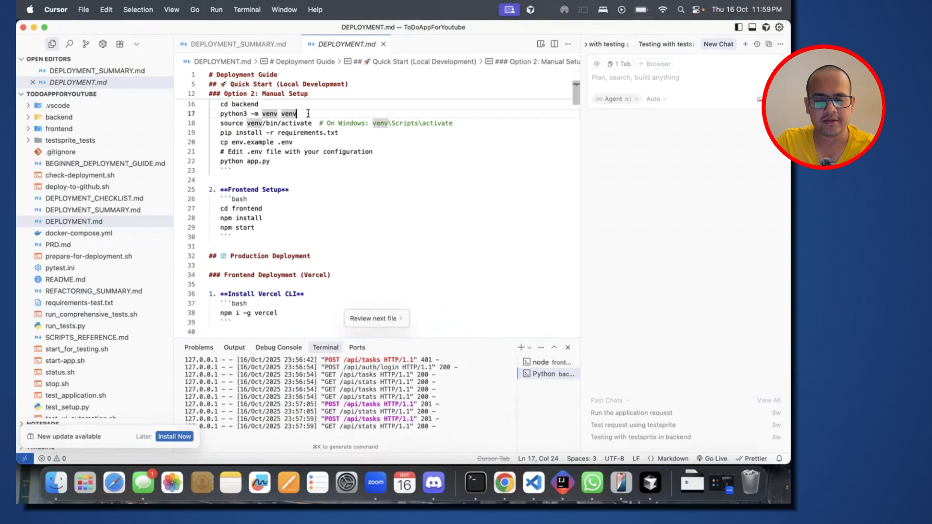
pyautogui.scroll(5, 308, 117)
pyautogui.click(69, 220)
pyautogui.click(328, 195)
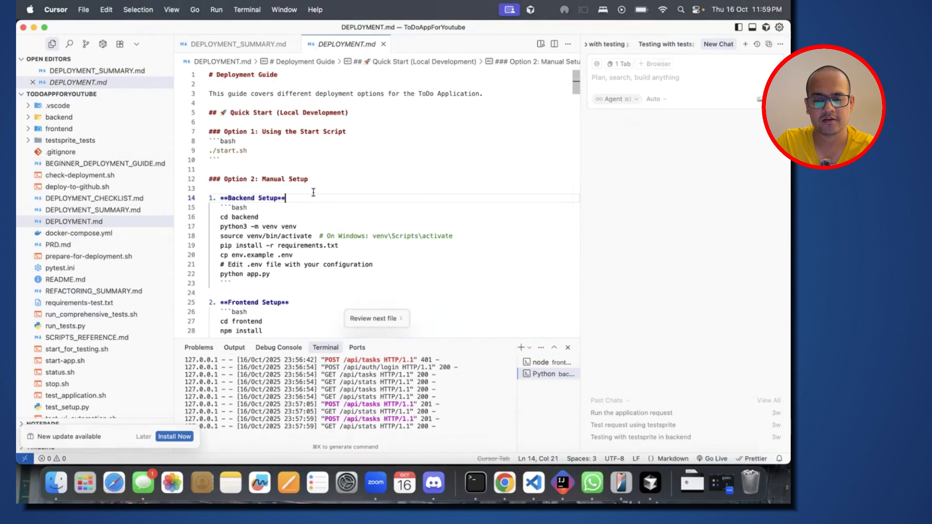
pyautogui.click(309, 175)
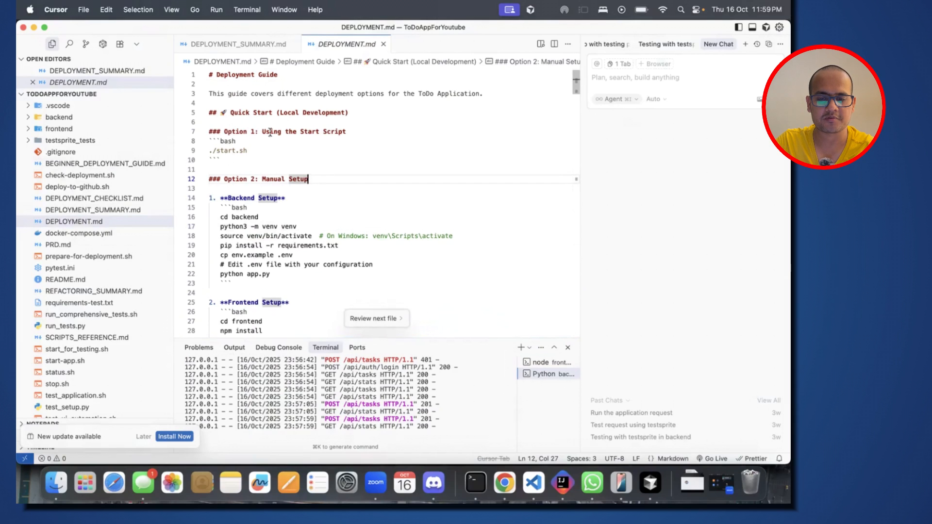
pyautogui.moveTo(347, 132); pyautogui.dragTo(292, 133)
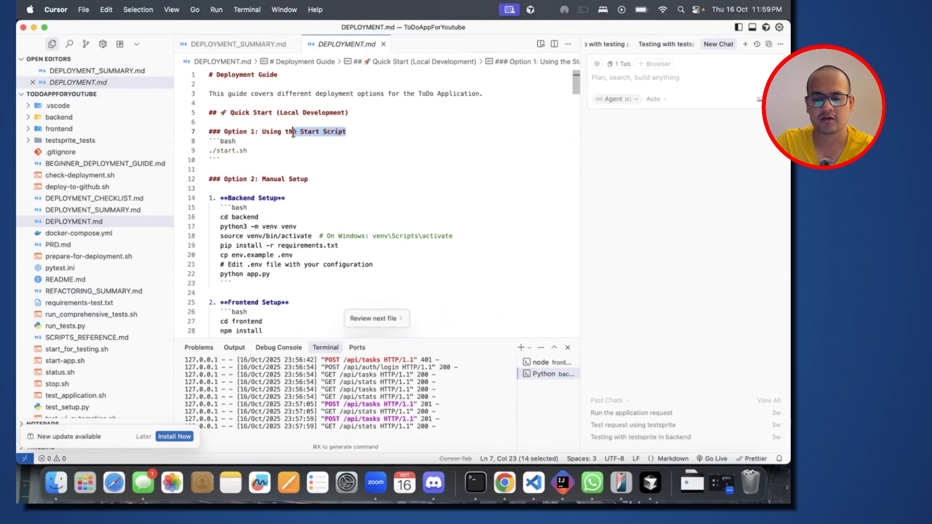
pyautogui.moveTo(310, 179); pyautogui.dragTo(227, 201)
pyautogui.click(294, 308)
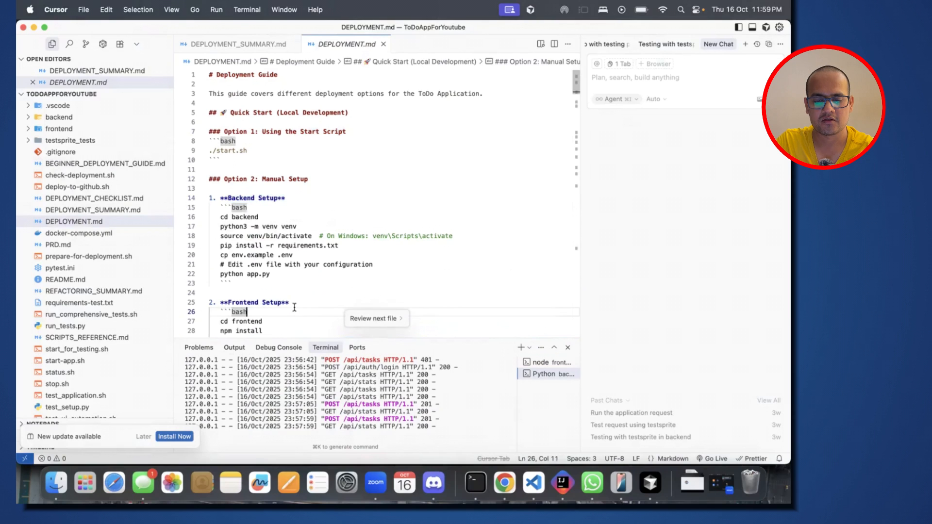
pyautogui.click(294, 305)
pyautogui.scroll(-4, 294, 305)
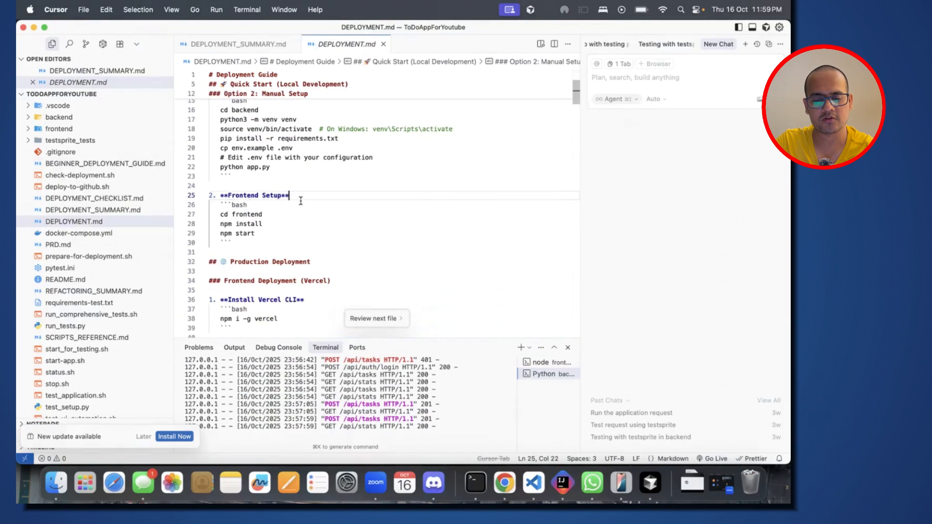
pyautogui.click(261, 234)
pyautogui.moveTo(261, 233); pyautogui.dragTo(220, 195)
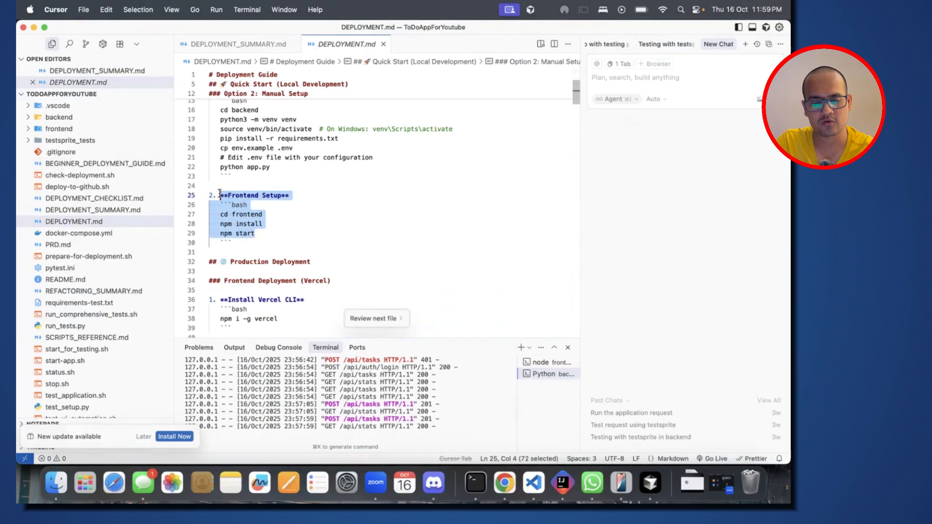
pyautogui.click(262, 251)
# Step: Examine the Production Deployment section of DEPLOYMENT.md, covering the frontend on Vercel and the backend on Render
pyautogui.scroll(-3, 247, 232)
pyautogui.moveTo(224, 212); pyautogui.dragTo(335, 222)
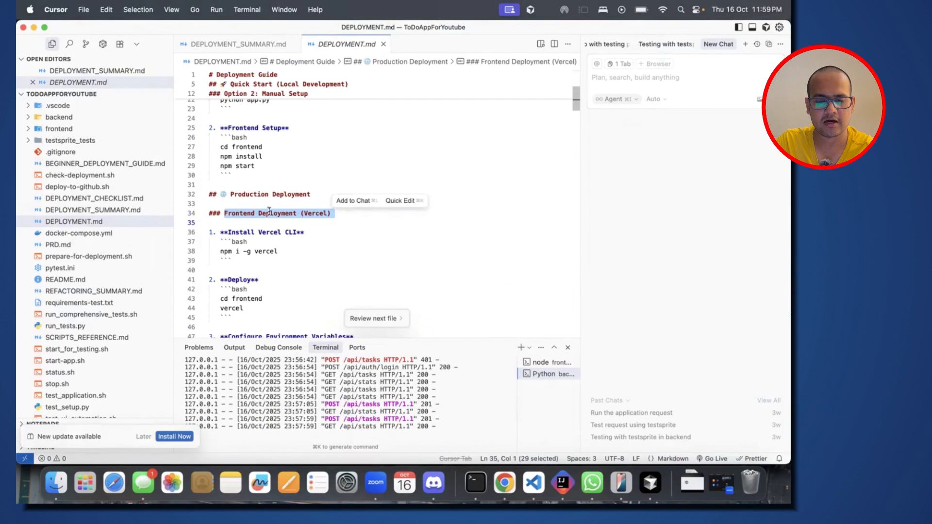
pyautogui.doubleClick(247, 214)
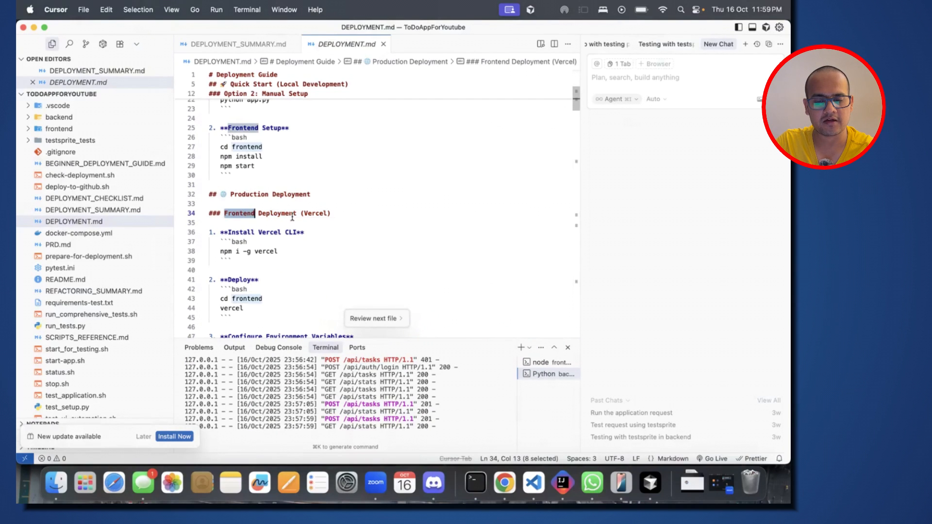
pyautogui.doubleClick(317, 214)
pyautogui.scroll(-3, 250, 300)
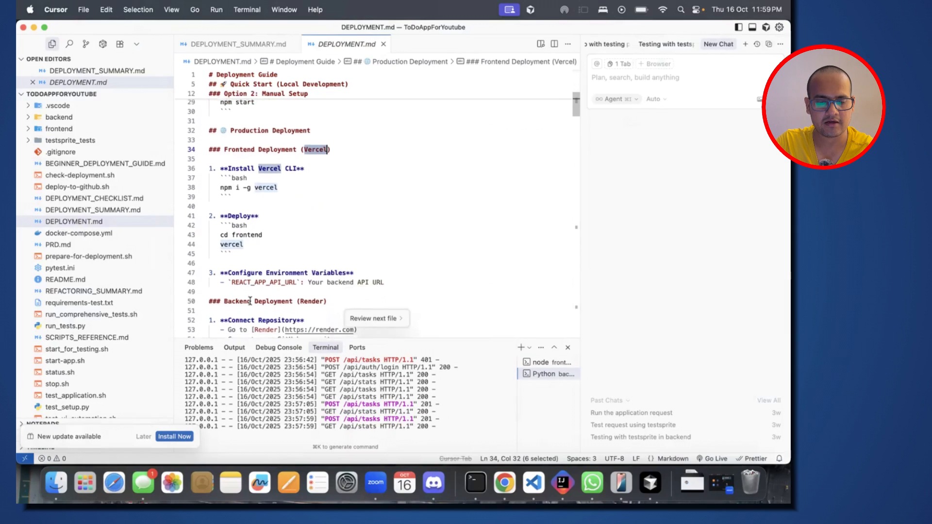
pyautogui.doubleClick(243, 297)
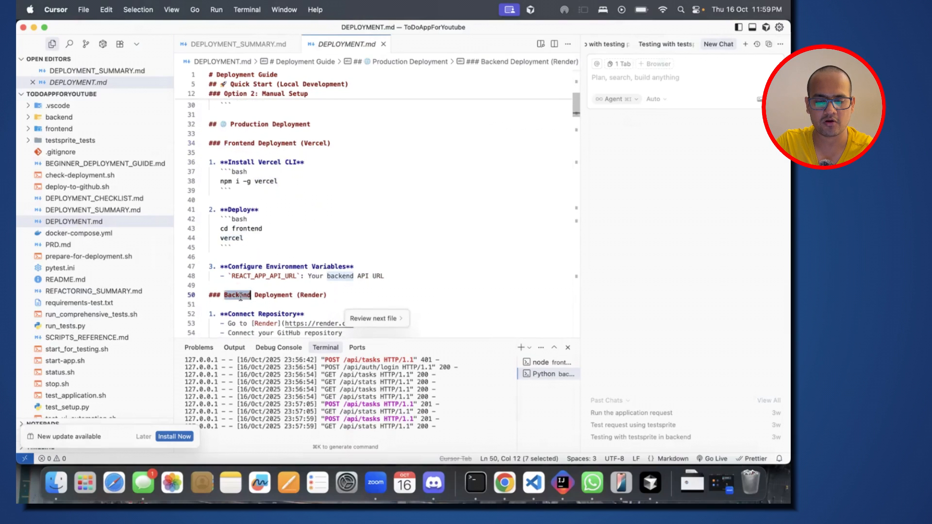
pyautogui.doubleClick(313, 295)
pyautogui.scroll(-5, 255, 210)
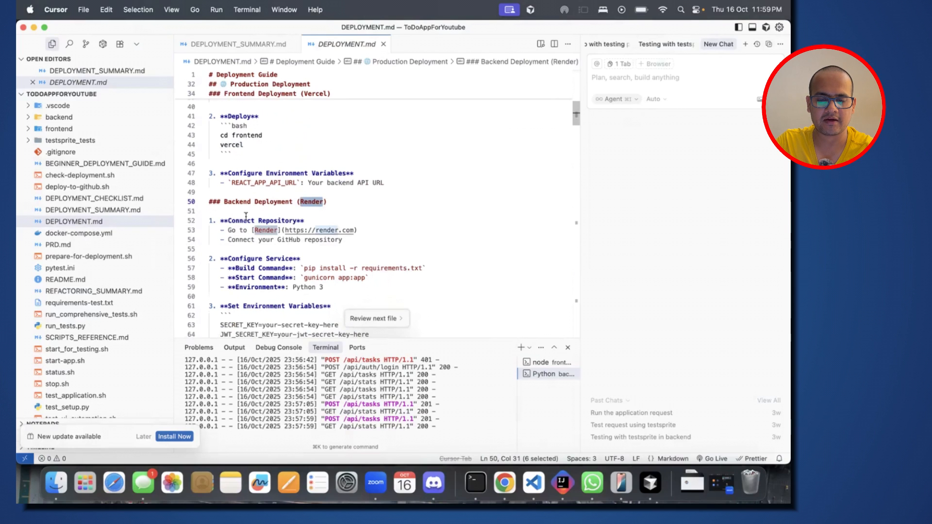
pyautogui.scroll(-6, 241, 228)
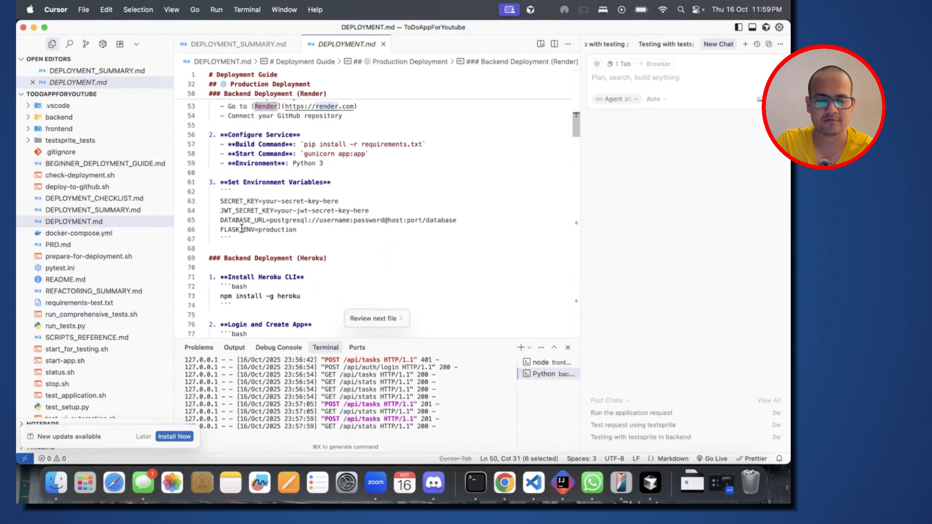
pyautogui.scroll(12, 241, 228)
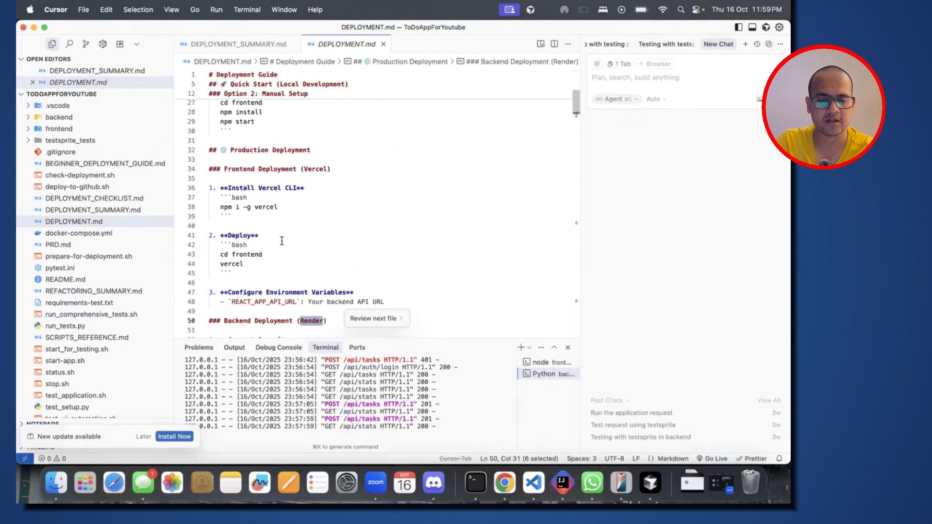
# Step: Open DEPLOYMENT_SUMMARY.md and review its documentation, helper scripts, testing package and Quick Start steps
pyautogui.click(97, 212)
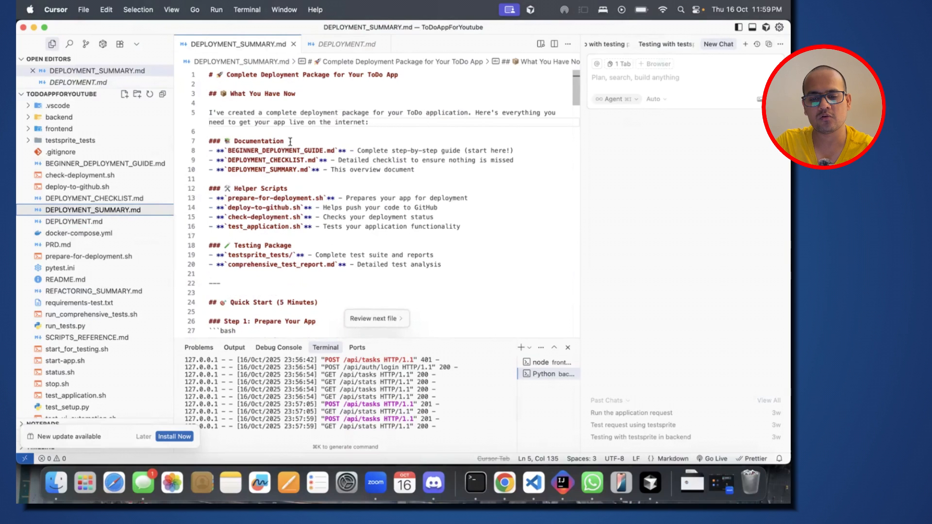
pyautogui.scroll(-2, 290, 141)
pyautogui.scroll(2, 290, 141)
pyautogui.click(275, 129)
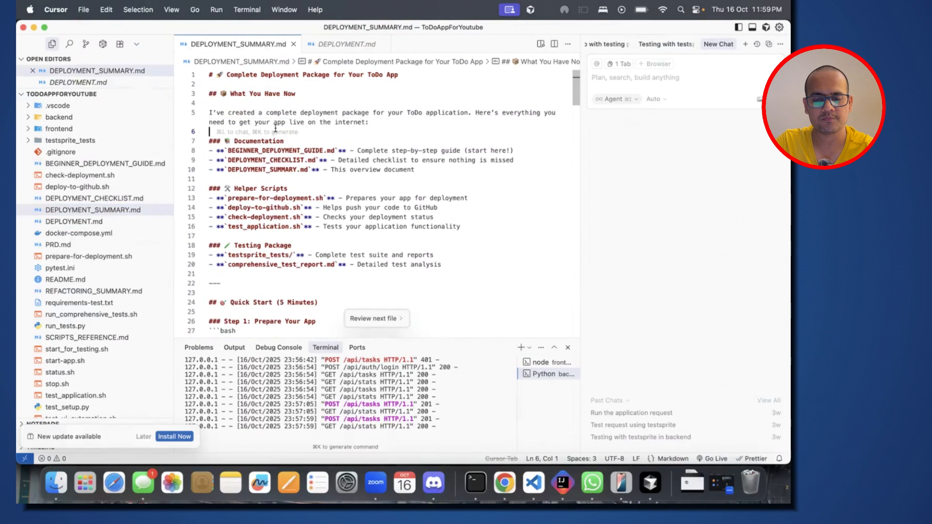
pyautogui.scroll(-1, 275, 129)
pyautogui.scroll(-1, 276, 129)
pyautogui.click(255, 165)
pyautogui.scroll(-3, 256, 165)
pyautogui.click(256, 164)
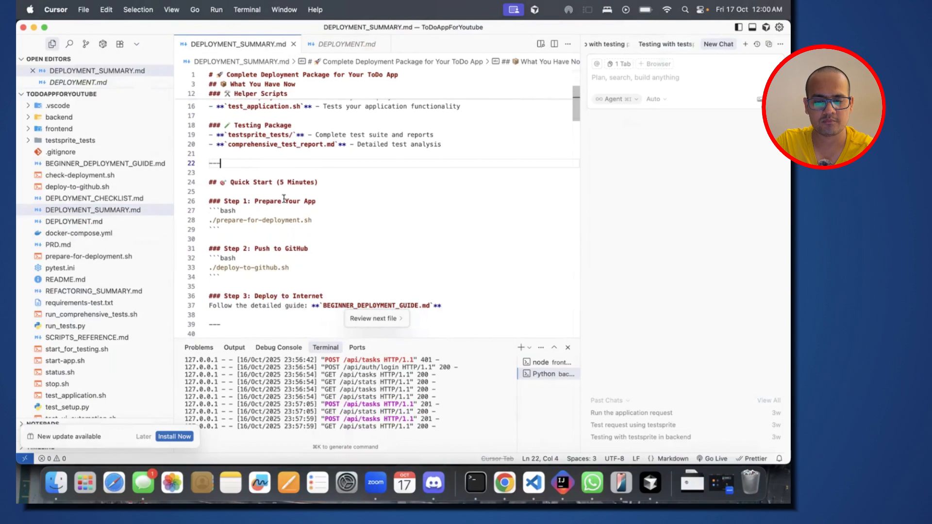
# Step: Examine the Prepare Your App and Push to GitHub steps under Quick Start in DEPLOYMENT_SUMMARY.md
pyautogui.moveTo(255, 201); pyautogui.dragTo(323, 199)
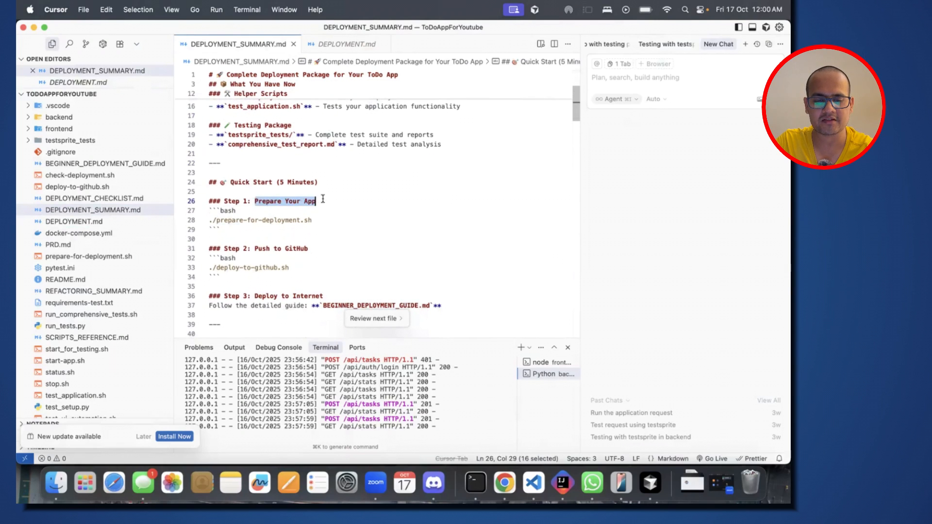
pyautogui.click(322, 199)
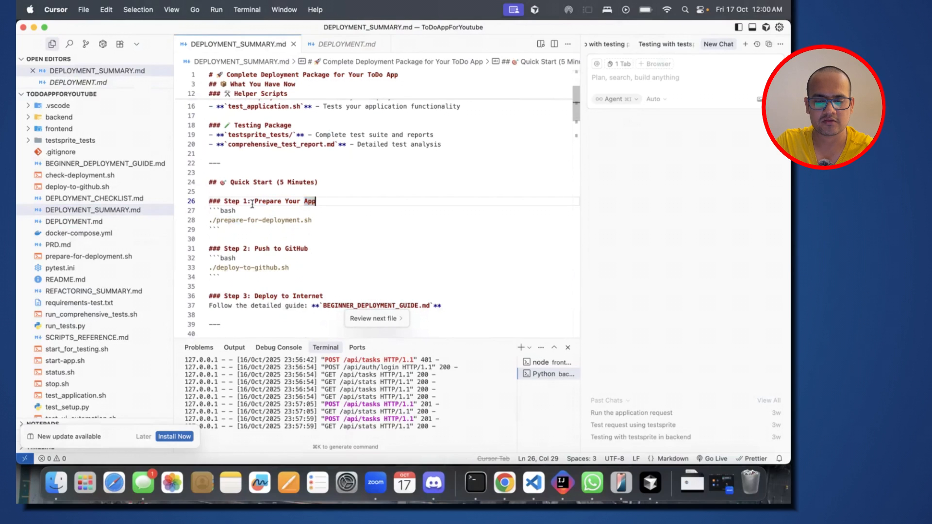
pyautogui.click(250, 250)
pyautogui.click(320, 250)
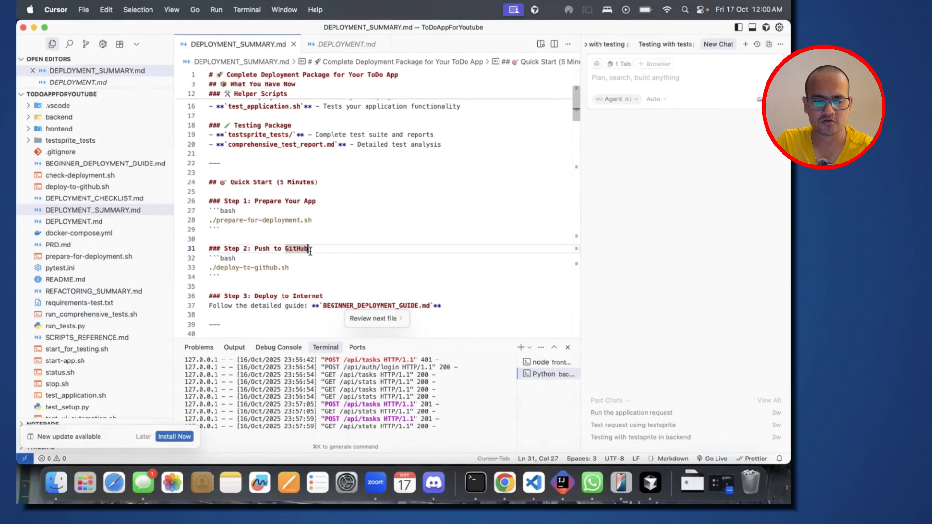
pyautogui.scroll(-3, 310, 251)
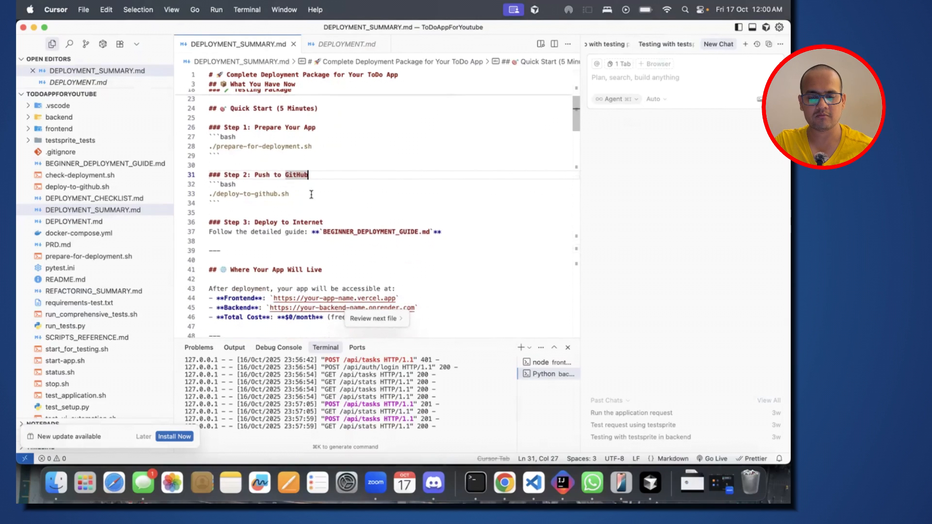
# Step: Switch to Chrome, go to the GitHub repositories page and start creating a new repository
pyautogui.press('super+Tab')
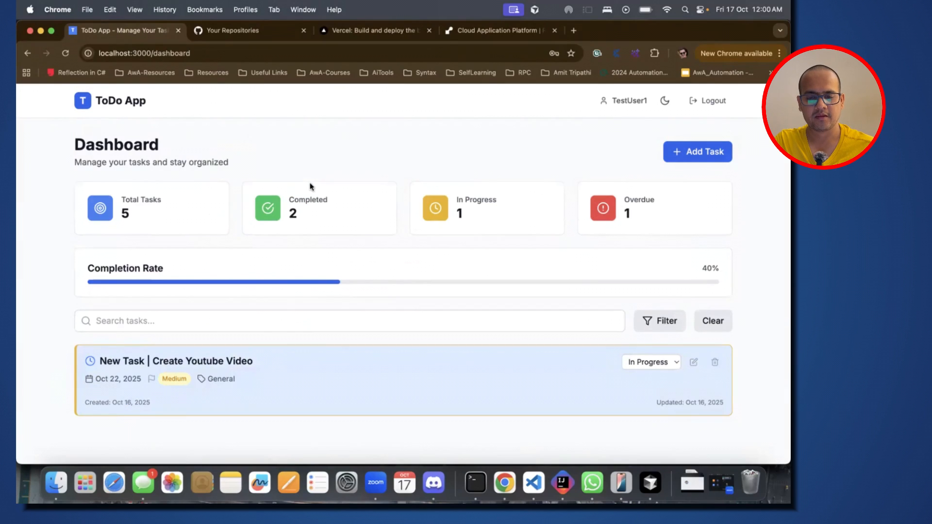
pyautogui.click(253, 30)
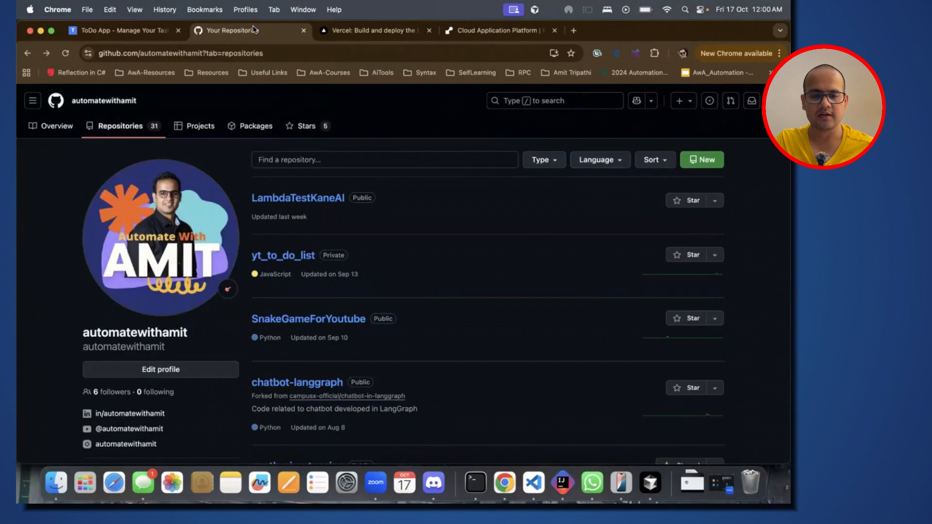
pyautogui.click(124, 135)
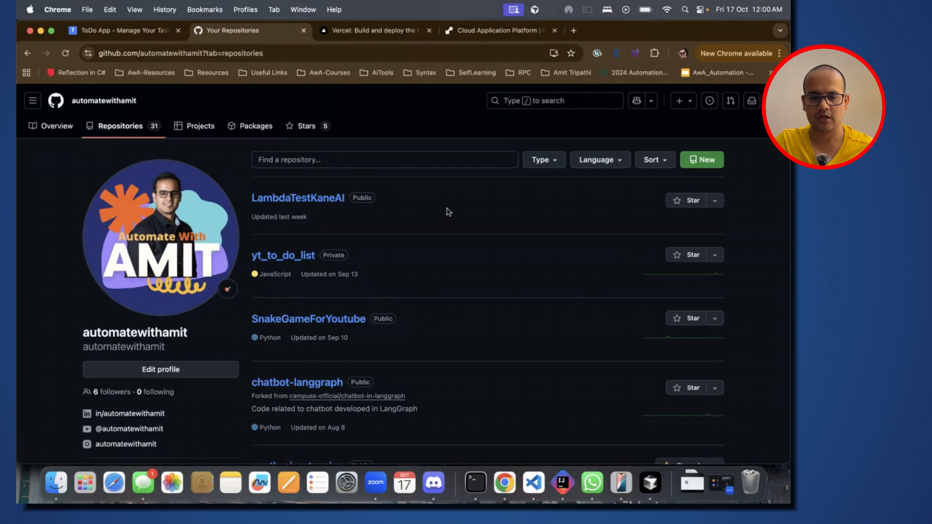
pyautogui.click(702, 160)
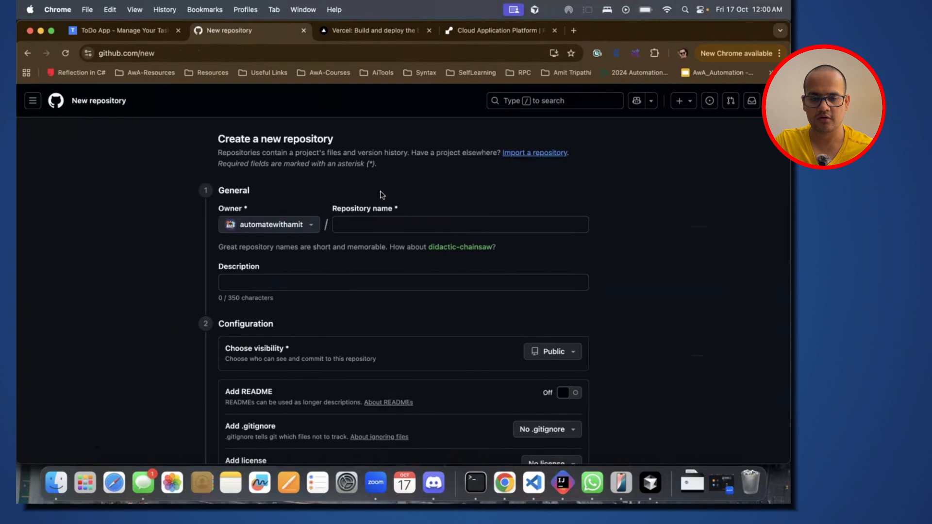
pyautogui.click(362, 225)
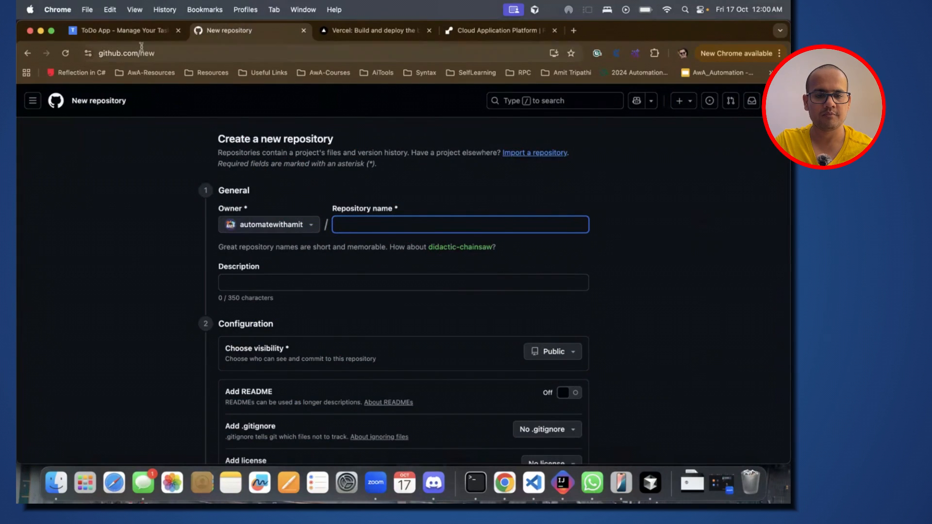
# Step: Check the app title on the ToDo dashboard and the project folder name in Cursor as references for the repository name
pyautogui.click(136, 34)
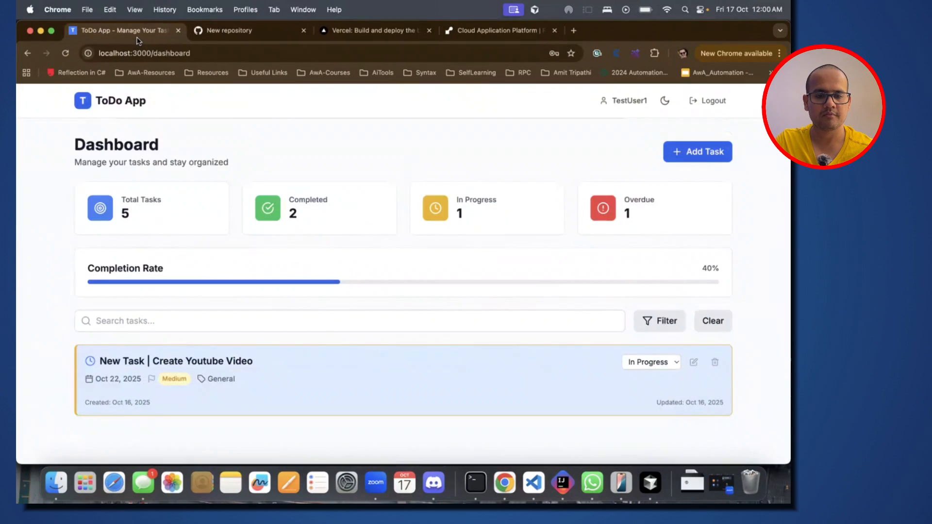
pyautogui.moveTo(147, 103); pyautogui.dragTo(97, 102)
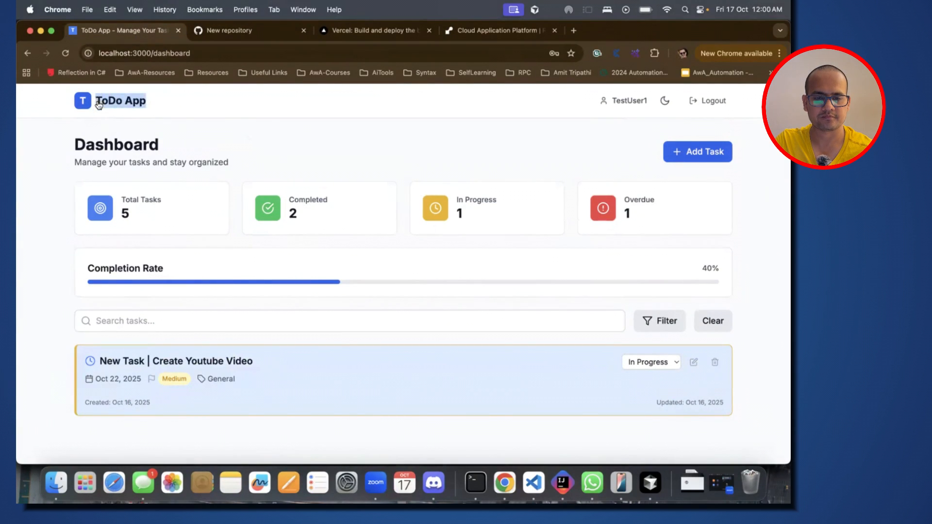
pyautogui.press('super+Tab')
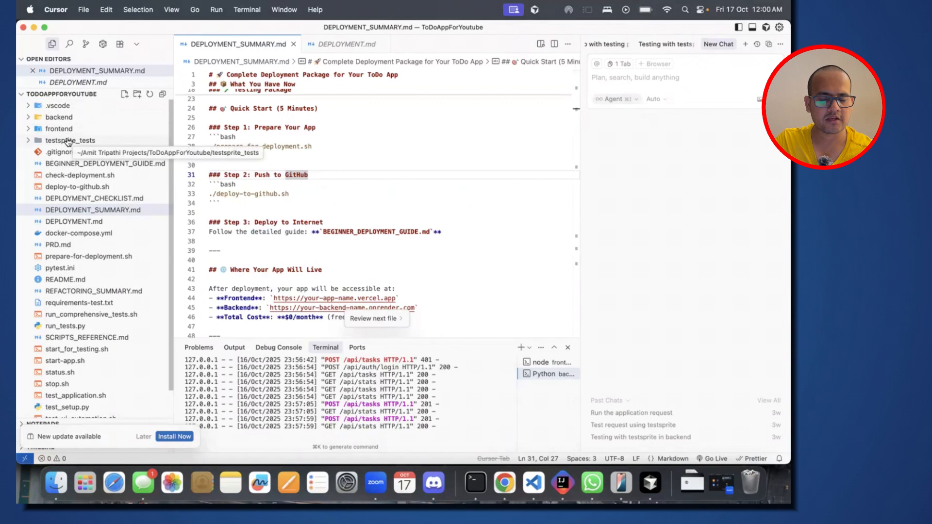
pyautogui.press('super+Tab')
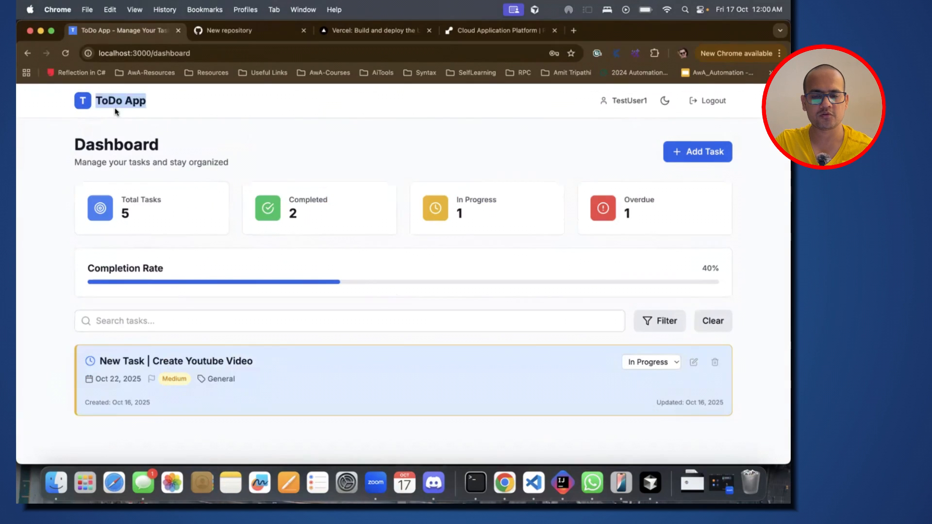
# Step: Name the new GitHub repository TodoAppForYoutube and create it with public visibility
pyautogui.click(247, 31)
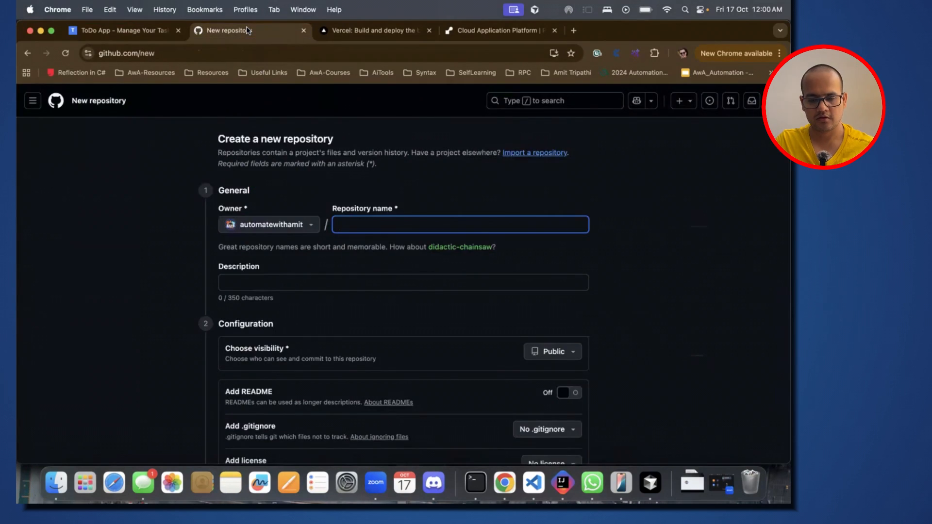
pyautogui.write('To')
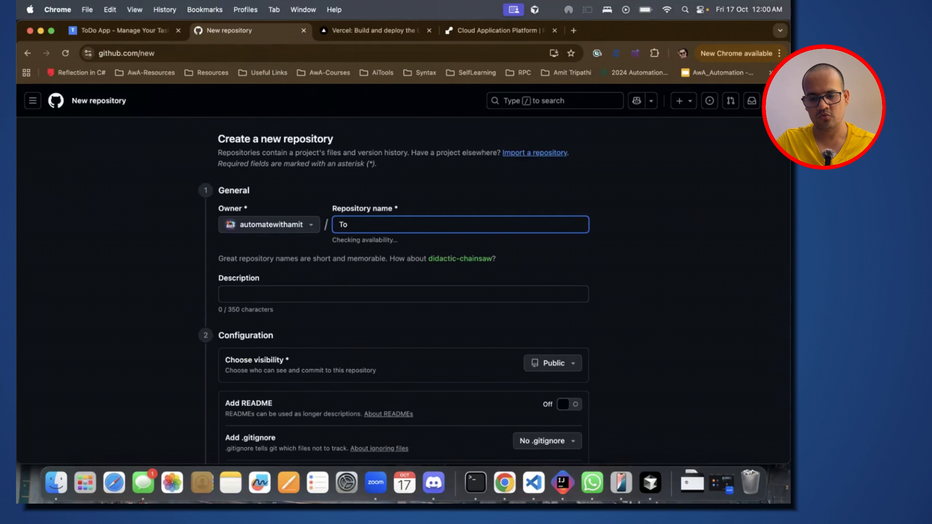
pyautogui.press('BackSpace')
pyautogui.press('BackSpace')
pyautogui.write('oA')
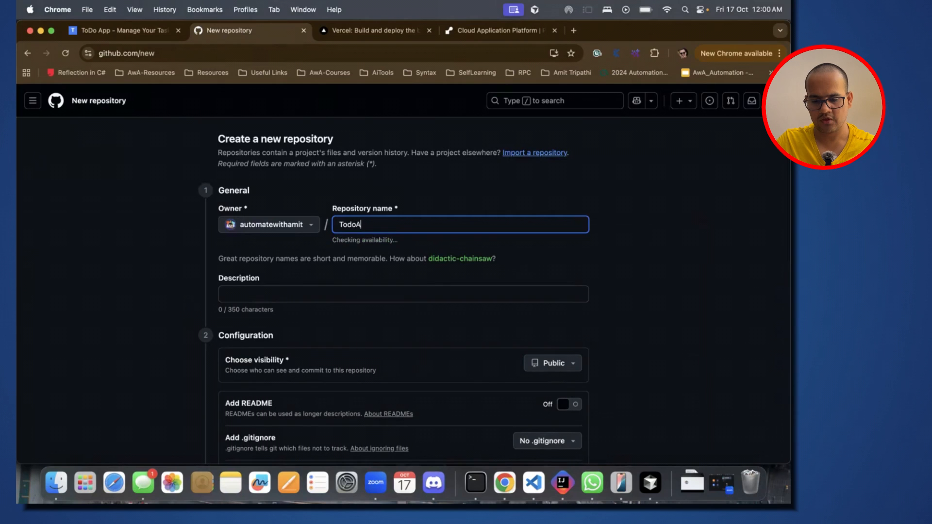
pyautogui.write('ppForYoutube')
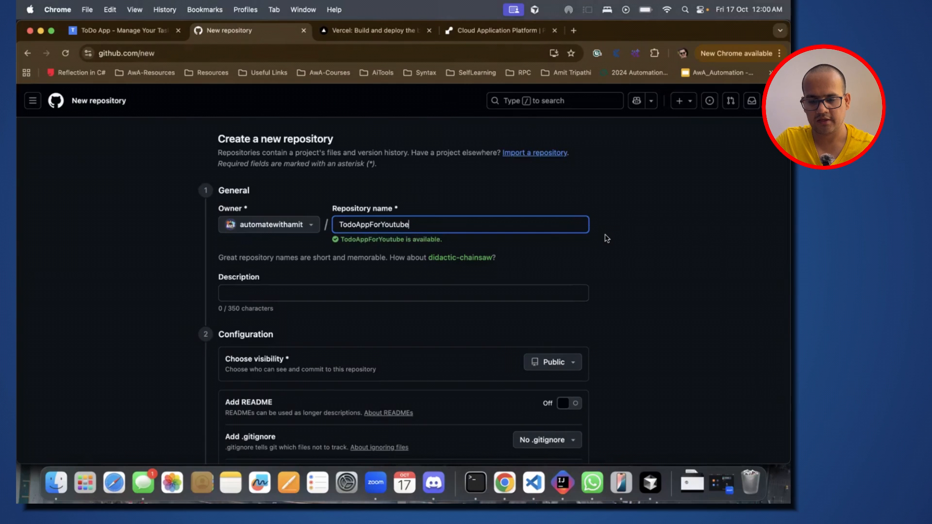
pyautogui.click(607, 238)
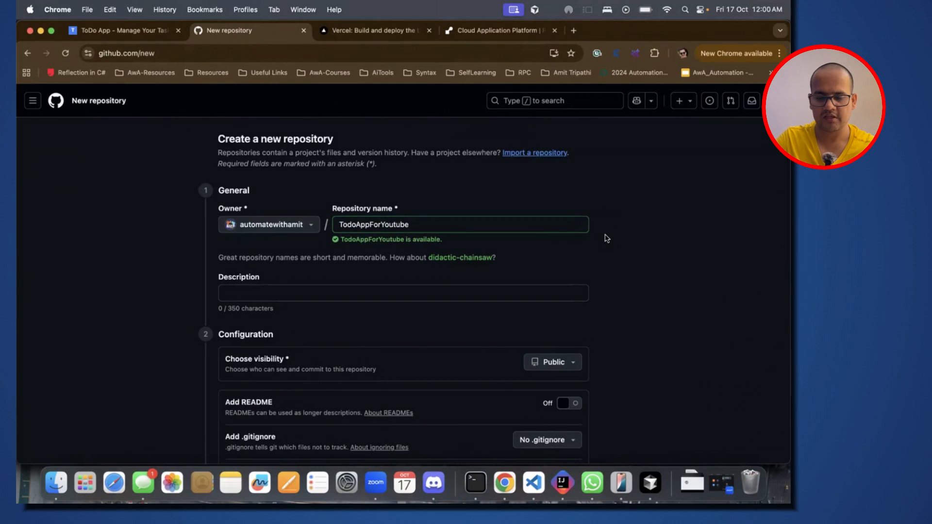
pyautogui.scroll(-3, 606, 238)
pyautogui.click(546, 375)
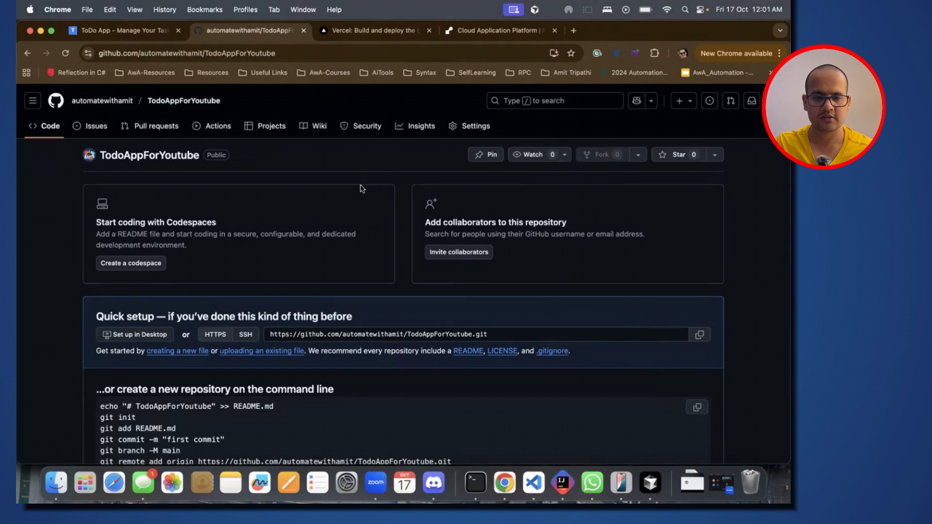
# Step: Switch to Cursor, initialize a Git repository for the project folder and look through the list of changed files
pyautogui.press('super+Tab')
pyautogui.click(382, 156)
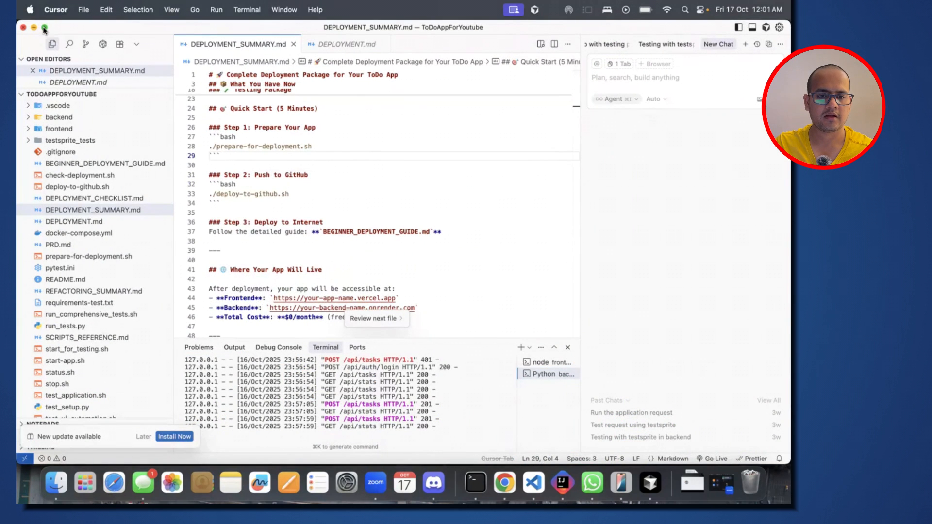
pyautogui.click(86, 44)
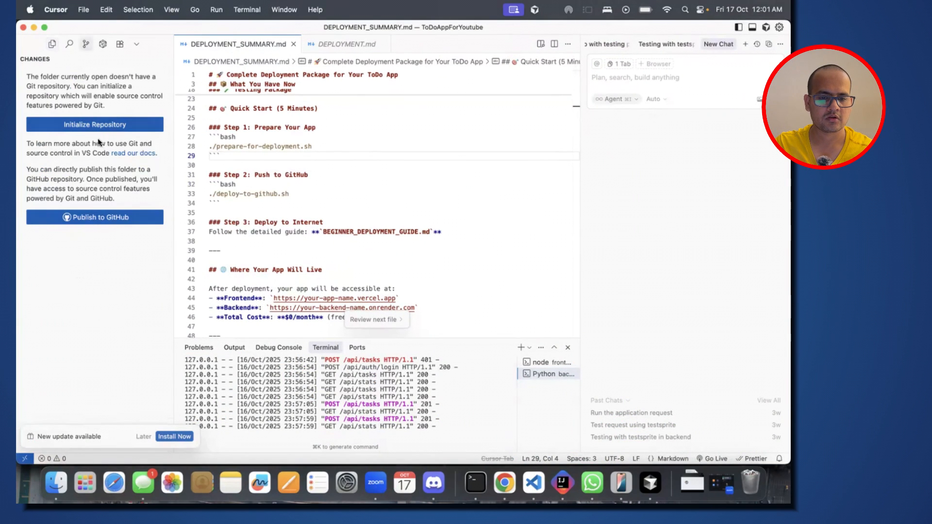
pyautogui.click(92, 125)
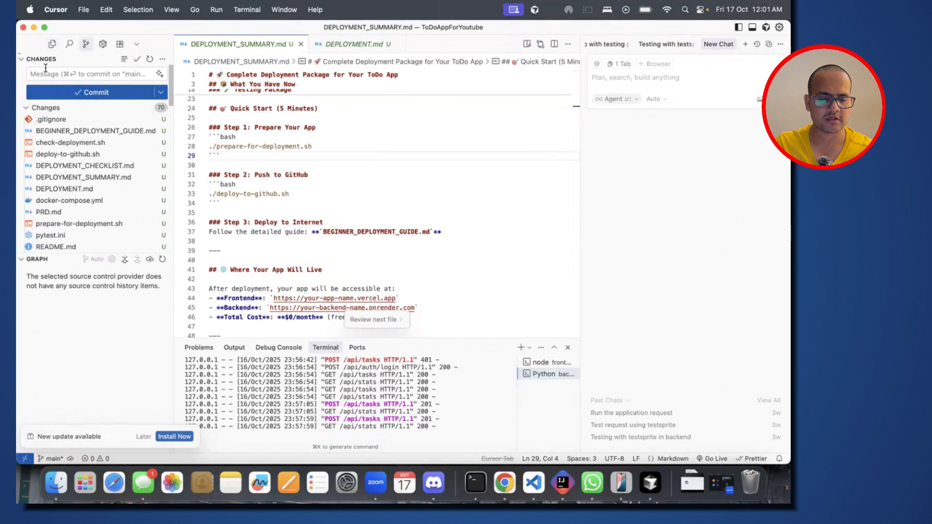
pyautogui.scroll(-4, 90, 139)
pyautogui.scroll(4, 90, 141)
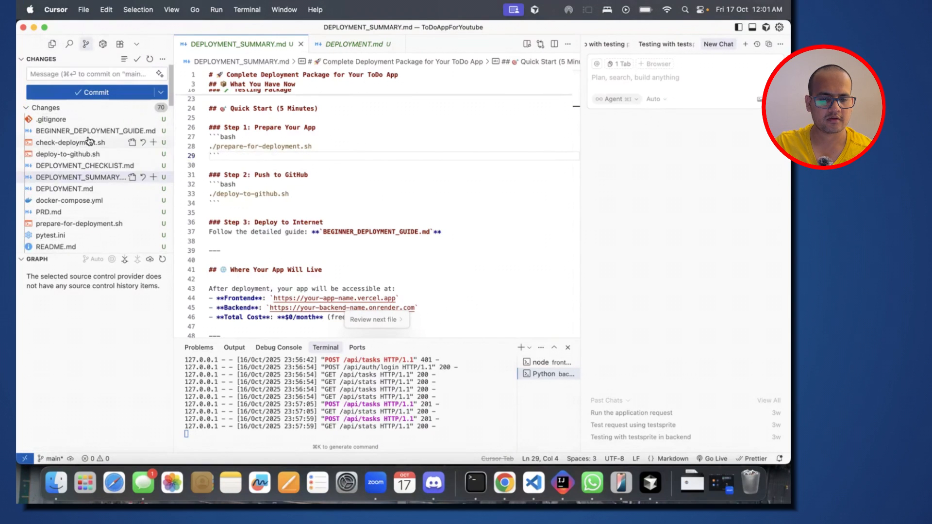
# Step: Stage all changes and commit them with the message "to do app"
pyautogui.click(77, 75)
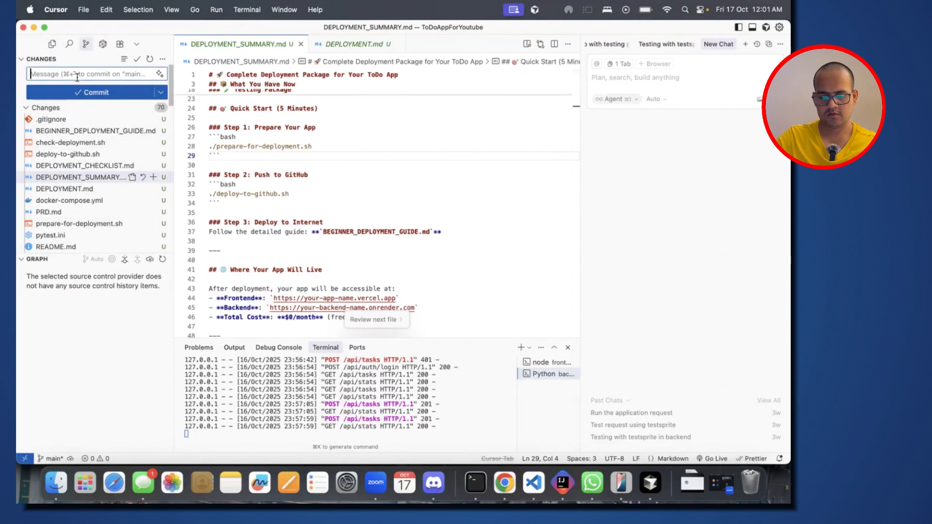
pyautogui.write('Io do app')
pyautogui.click(93, 93)
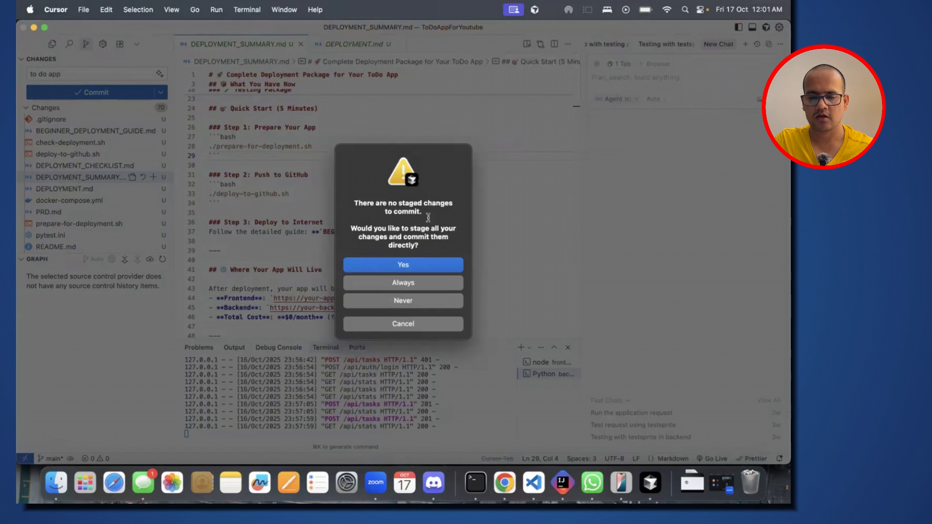
pyautogui.click(412, 269)
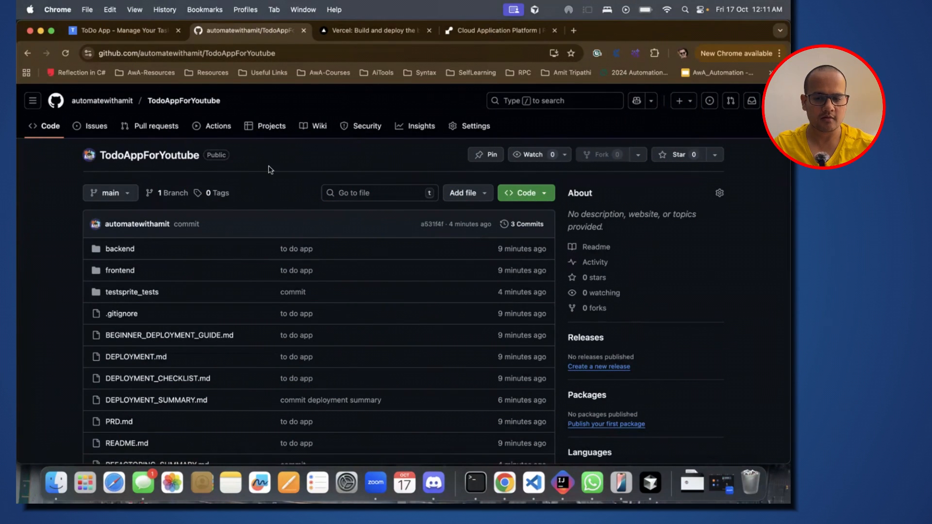
# Step: Return to Cursor, close the commit diff and review DEPLOYMENT_SUMMARY.md from Push to GitHub through Deploy to Internet
pyautogui.press('super+Tab')
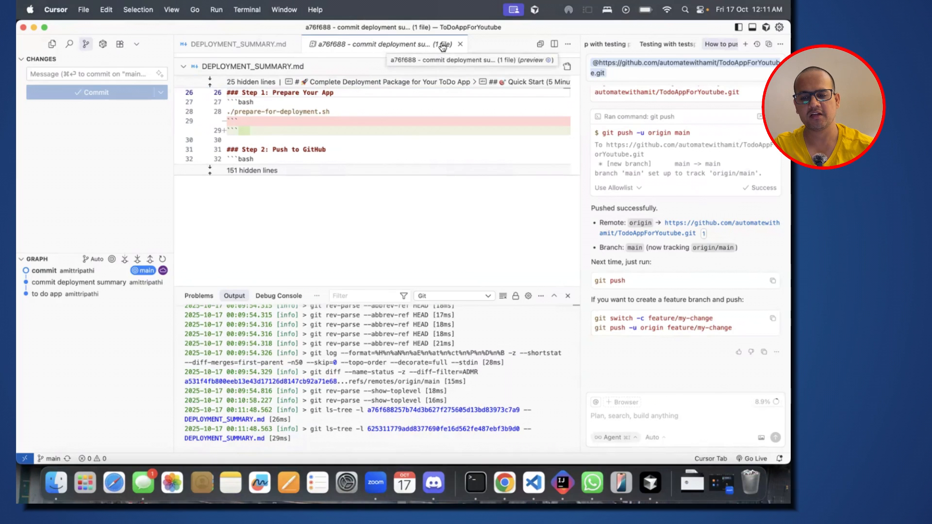
pyautogui.click(460, 44)
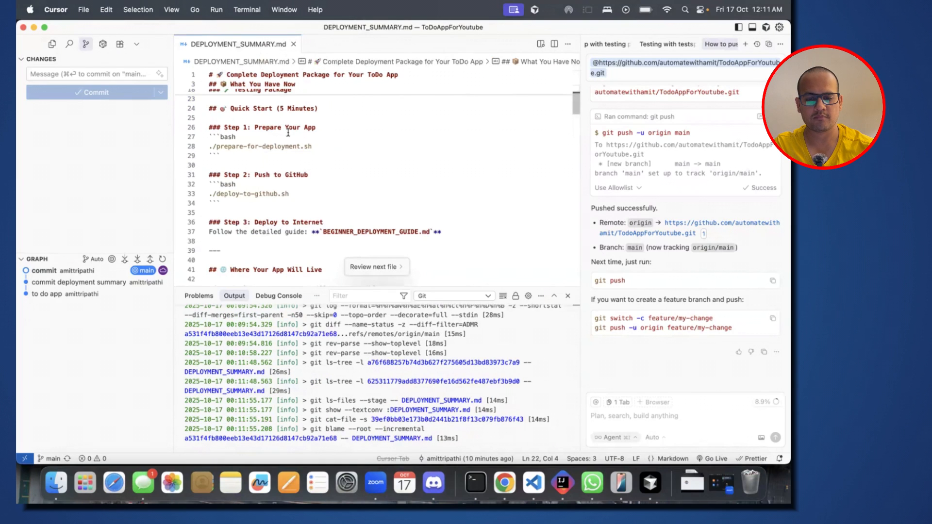
pyautogui.scroll(3, 288, 132)
pyautogui.scroll(-1, 288, 132)
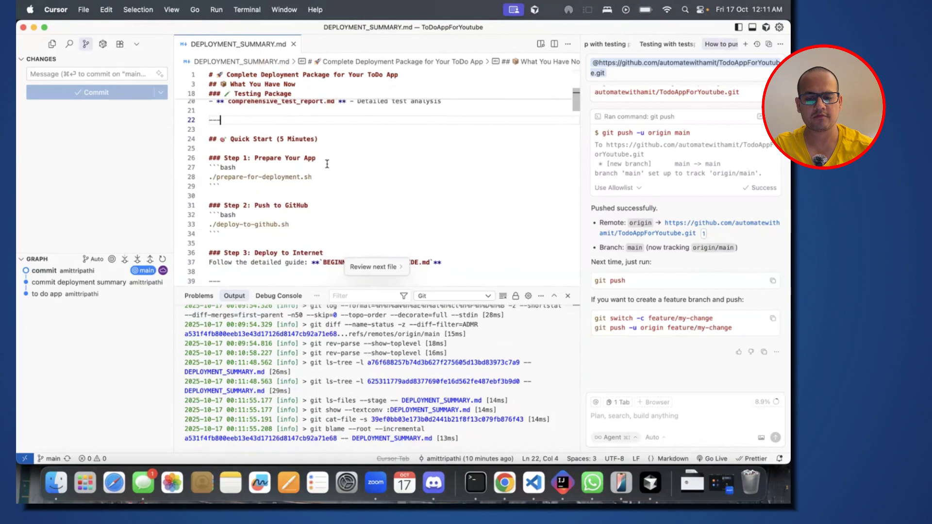
pyautogui.scroll(-4, 304, 210)
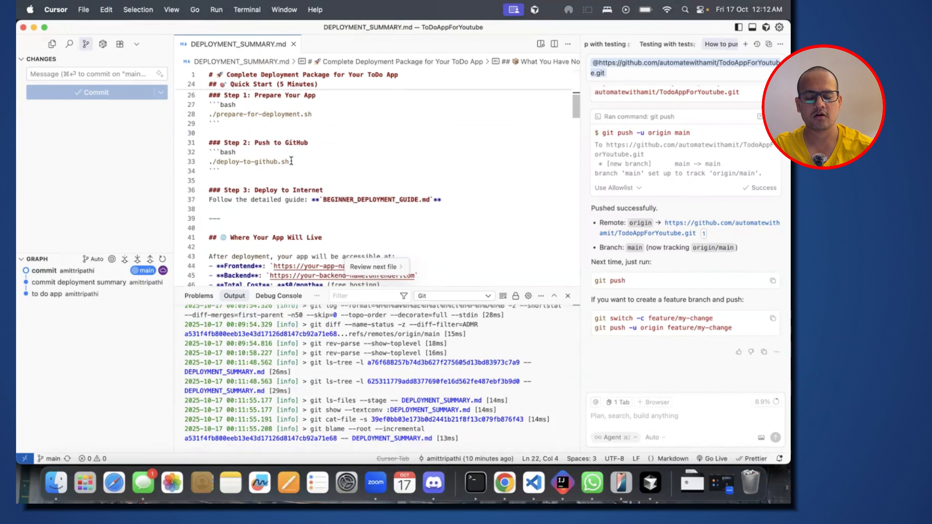
pyautogui.click(313, 145)
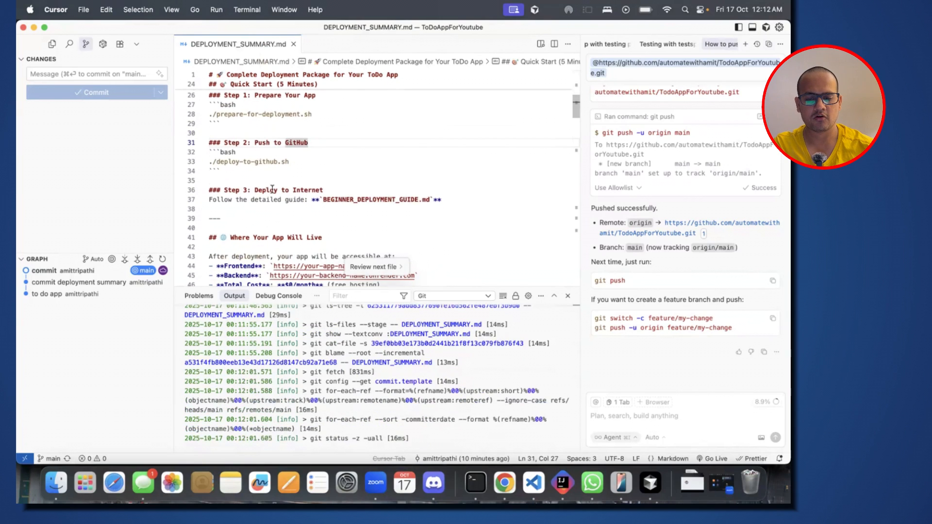
pyautogui.click(332, 185)
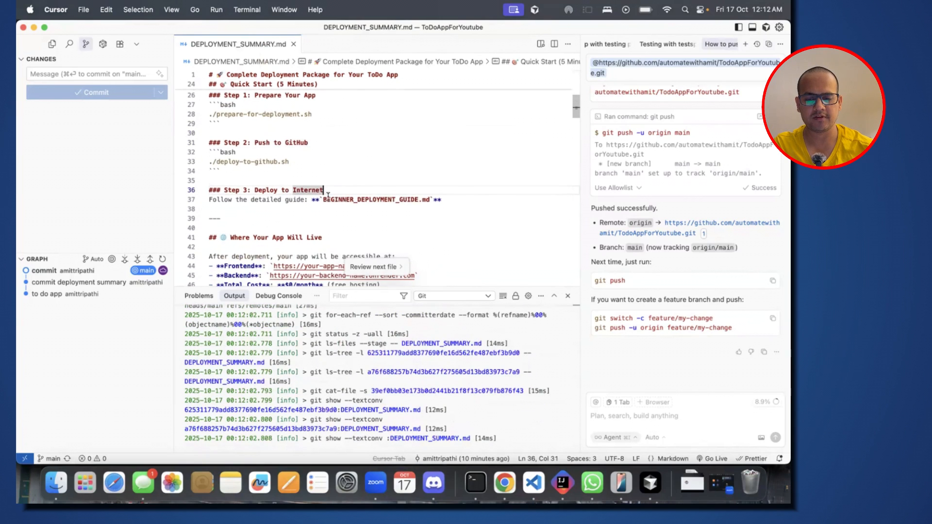
pyautogui.click(327, 200)
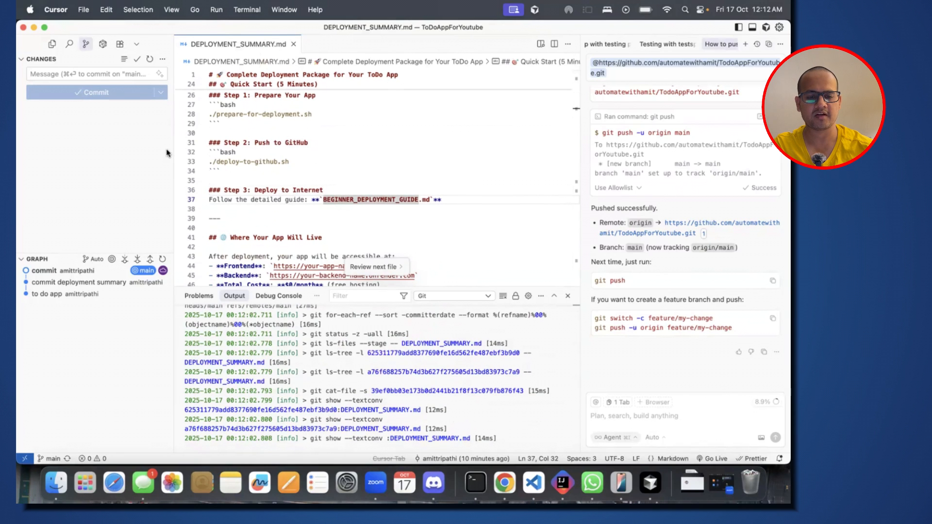
# Step: Open BEGINNER_DEPLOYMENT_GUIDE.md from the project files and go to the overview at its beginning
pyautogui.click(52, 44)
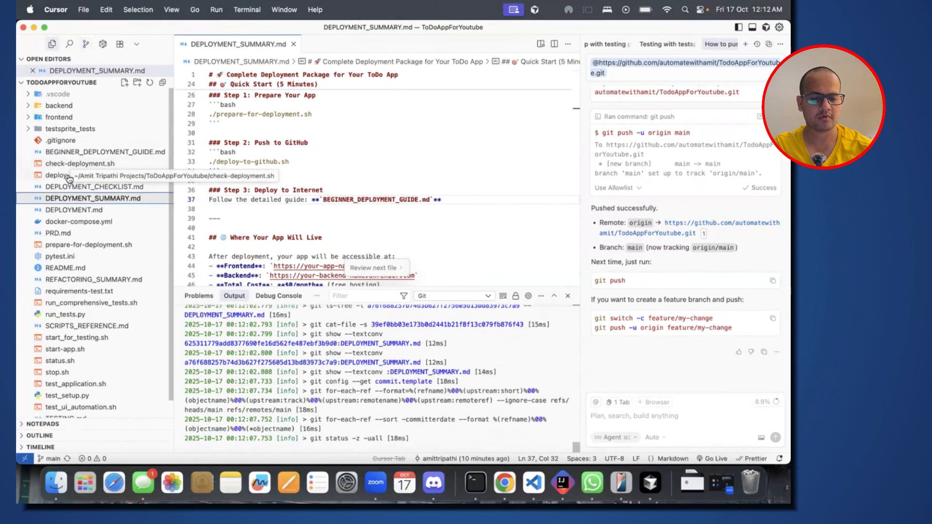
pyautogui.click(85, 152)
pyautogui.scroll(20, 347, 122)
pyautogui.scroll(5, 347, 122)
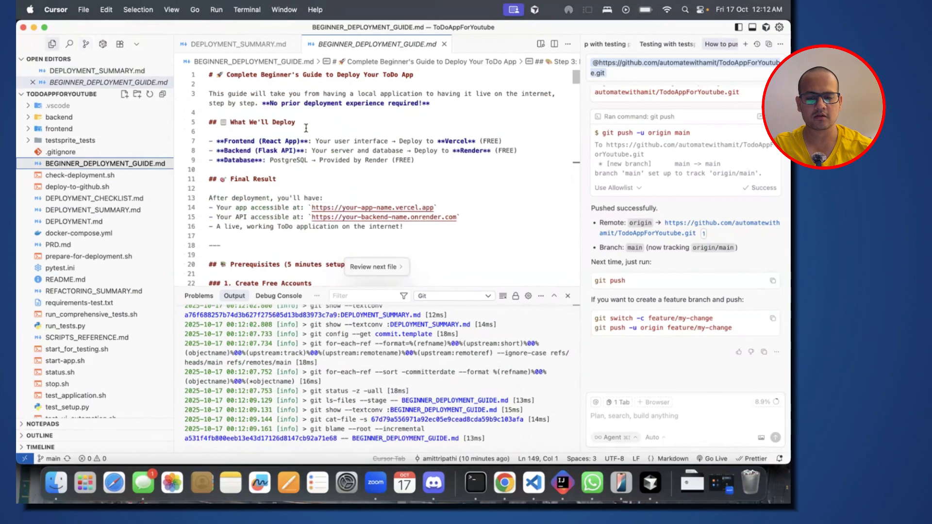
# Step: Read the beginner guide's final result and prerequisites, covering the free GitHub, Vercel and Render accounts and the Vercel CLI installation
pyautogui.click(306, 128)
pyautogui.scroll(-5, 293, 195)
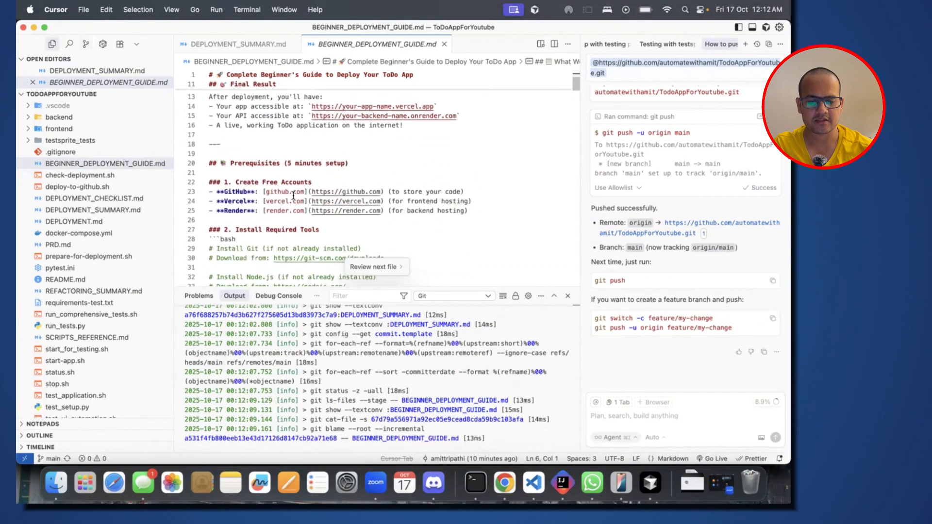
pyautogui.click(322, 174)
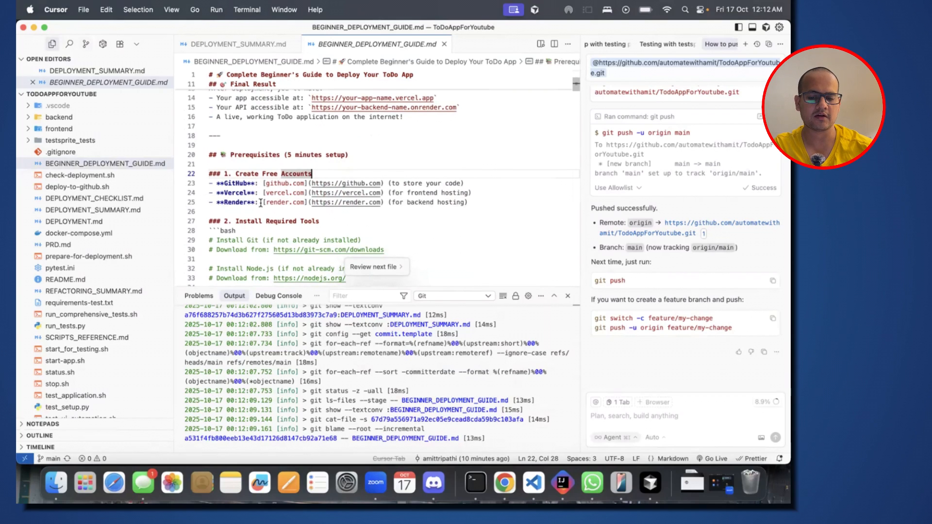
pyautogui.doubleClick(409, 202)
pyautogui.click(408, 193)
pyautogui.moveTo(413, 194); pyautogui.dragTo(463, 192)
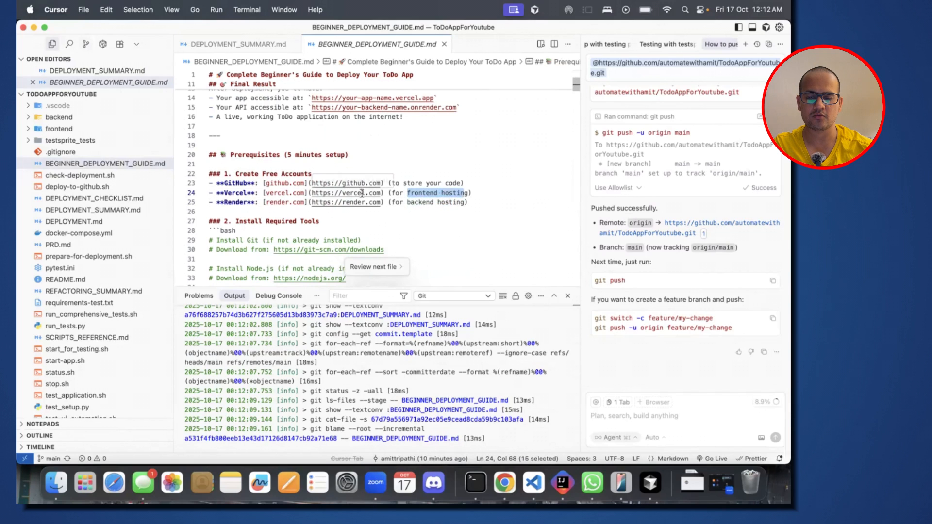
pyautogui.scroll(-3, 318, 241)
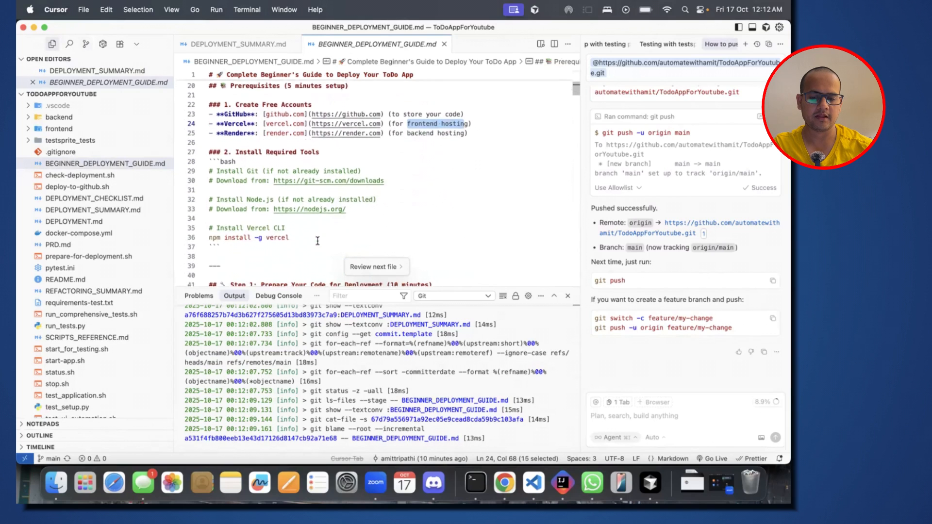
pyautogui.click(297, 236)
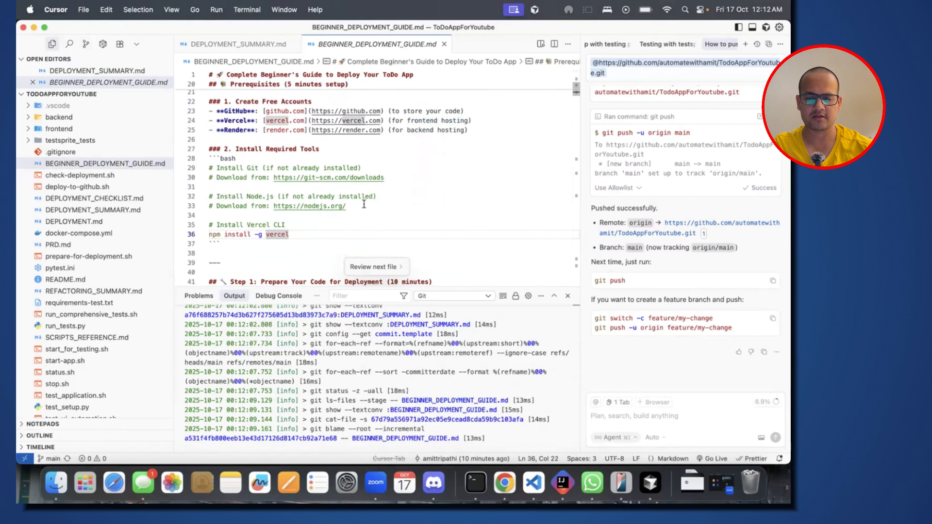
# Step: Switch to Chrome and name the new Render workspace "todoappforyoutube"
pyautogui.press('super+Tab')
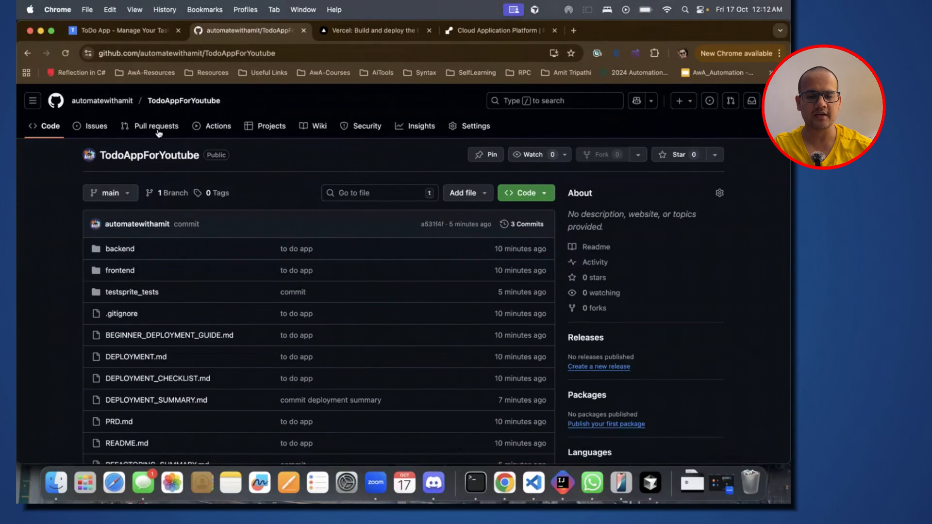
pyautogui.click(379, 39)
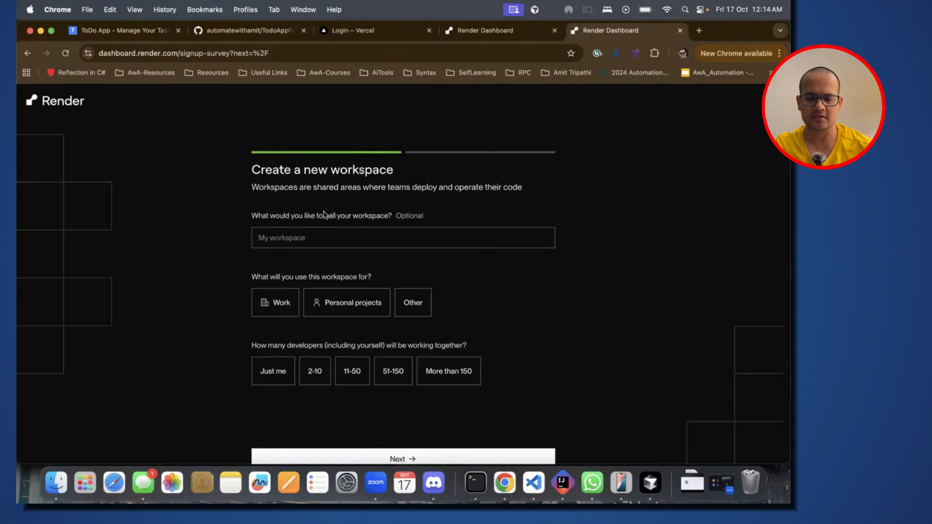
pyautogui.moveTo(274, 172); pyautogui.dragTo(396, 177)
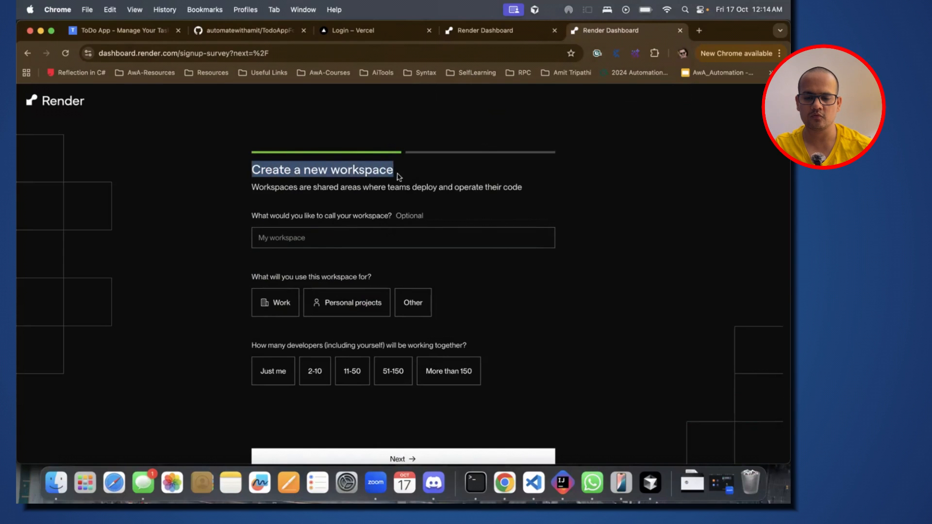
pyautogui.click(286, 191)
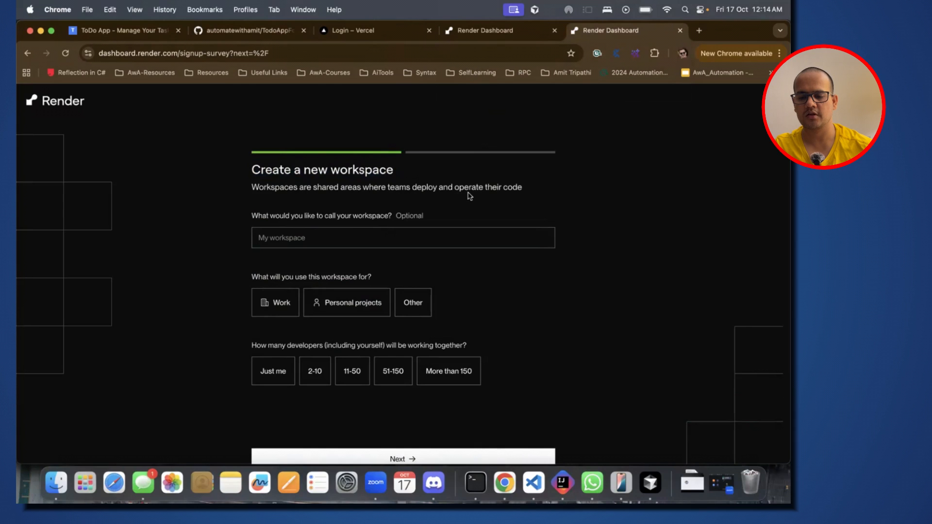
pyautogui.moveTo(522, 191); pyautogui.dragTo(353, 199)
pyautogui.click(311, 240)
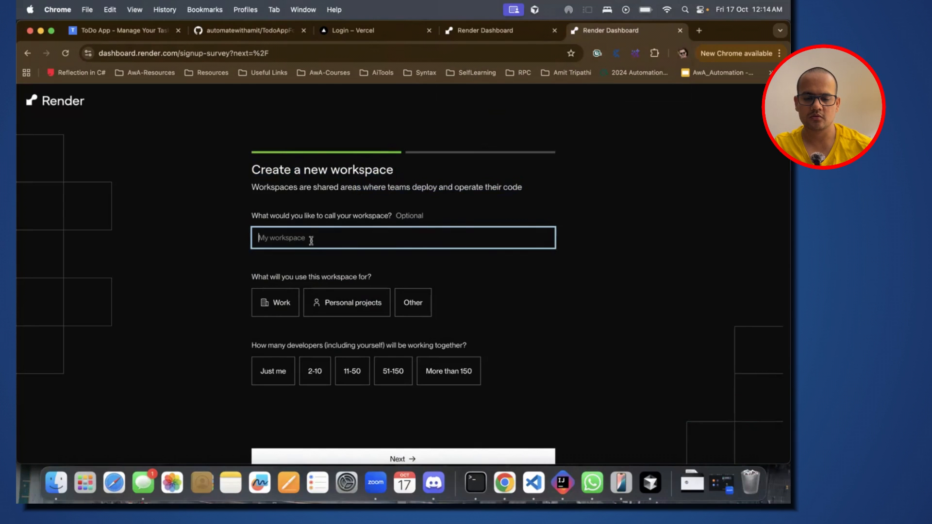
pyautogui.write('automa')
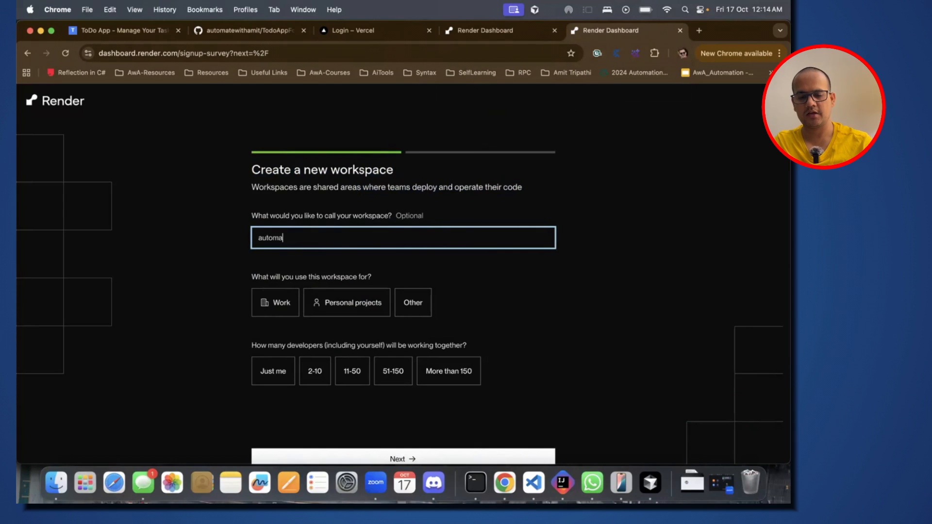
pyautogui.write('tewithami')
pyautogui.press('BackSpace')
pyautogui.press('BackSpace')
pyautogui.press('BackSpace')
pyautogui.press('BackSpace')
pyautogui.press('BackSpace')
pyautogui.press('BackSpace')
pyautogui.press('BackSpace')
pyautogui.press('BackSpace')
pyautogui.press('BackSpace')
pyautogui.press('BackSpace')
pyautogui.press('BackSpace')
pyautogui.write('todoappforyoutube')
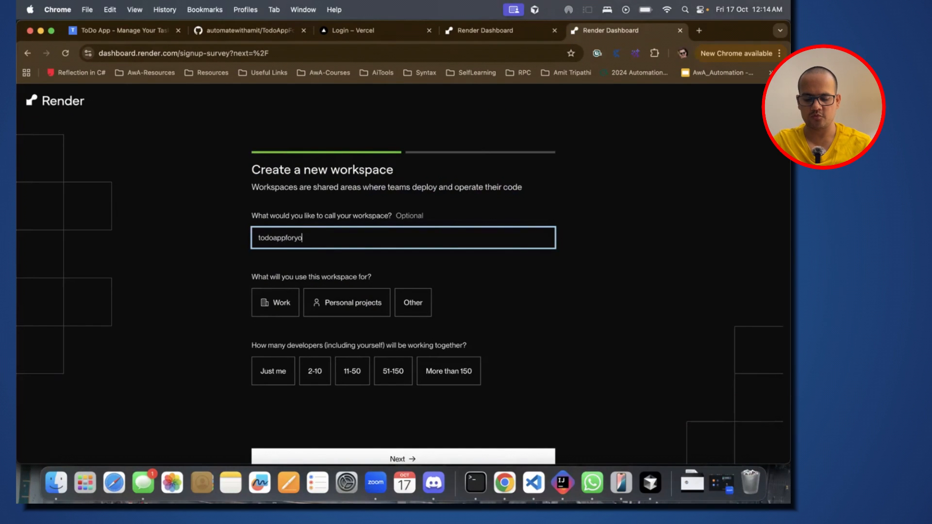
# Step: Set the workspace to Personal projects and Just me, choose Side project and Backend, and finish the Render sign-up survey
pyautogui.click(355, 313)
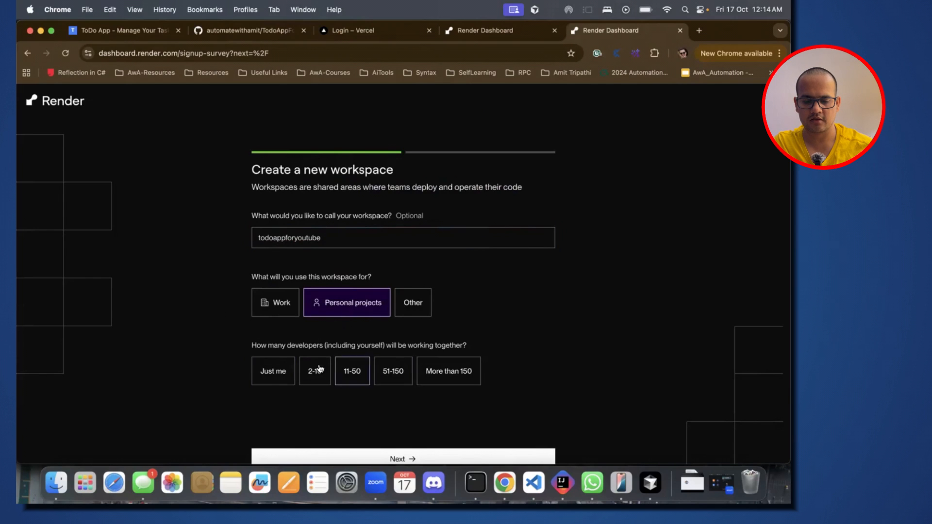
pyautogui.click(287, 368)
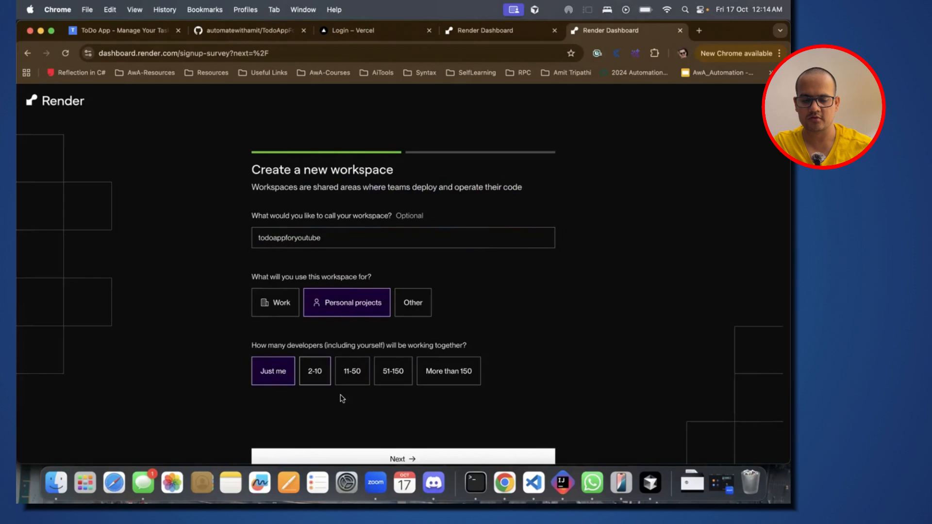
pyautogui.scroll(-3, 395, 411)
pyautogui.click(395, 408)
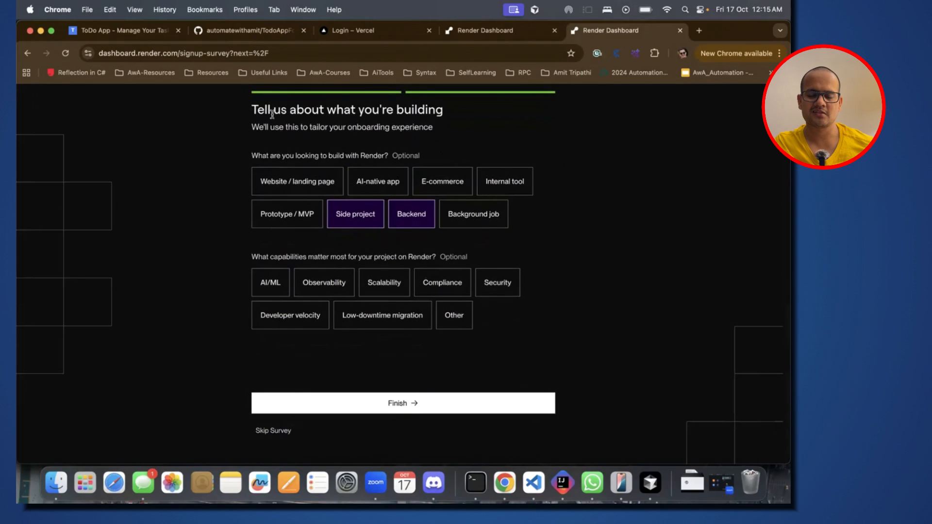
pyautogui.click(398, 402)
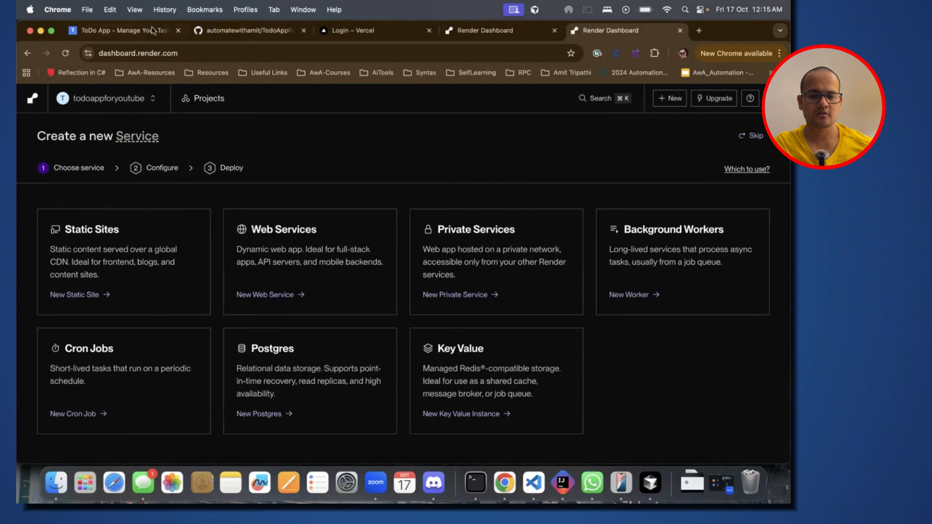
# Step: Check the local ToDo app, return to Cursor and review the guide's prerequisites through 1.2 Upload Your Code to GitHub
pyautogui.click(122, 30)
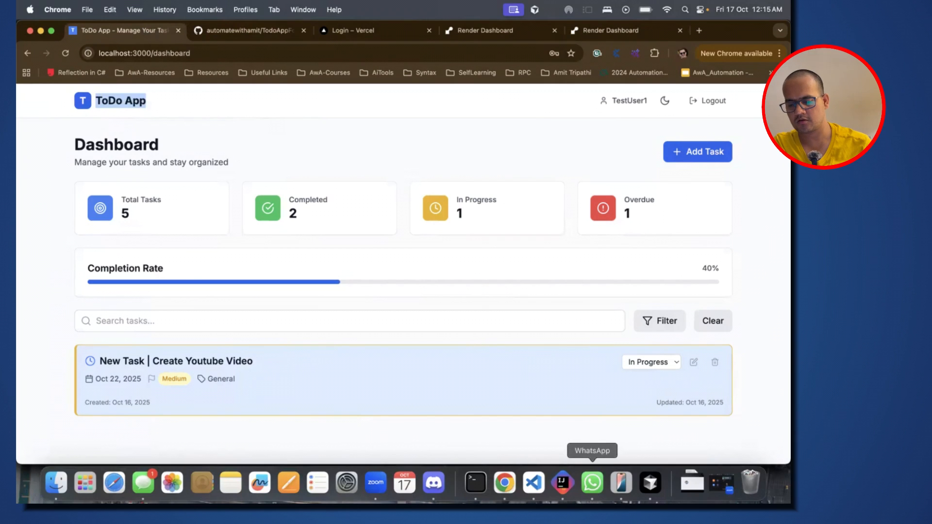
pyautogui.click(651, 483)
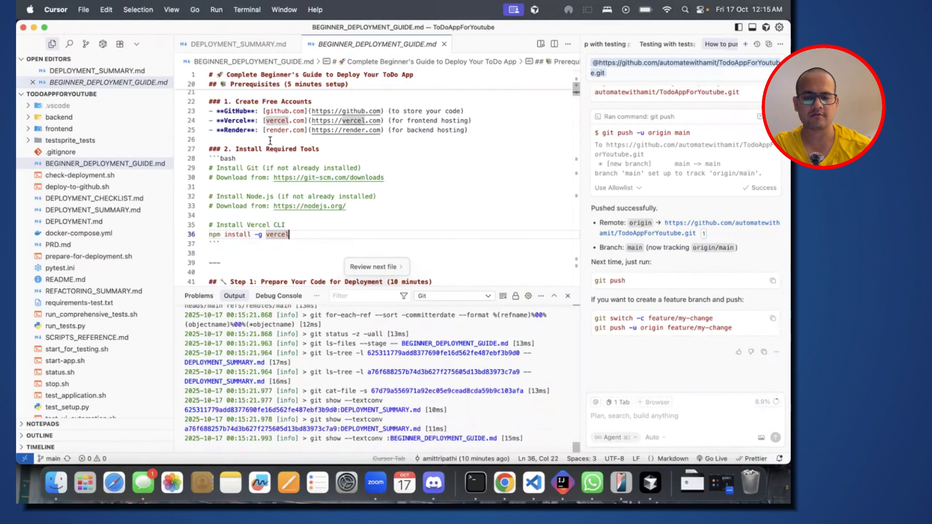
pyautogui.scroll(2, 275, 180)
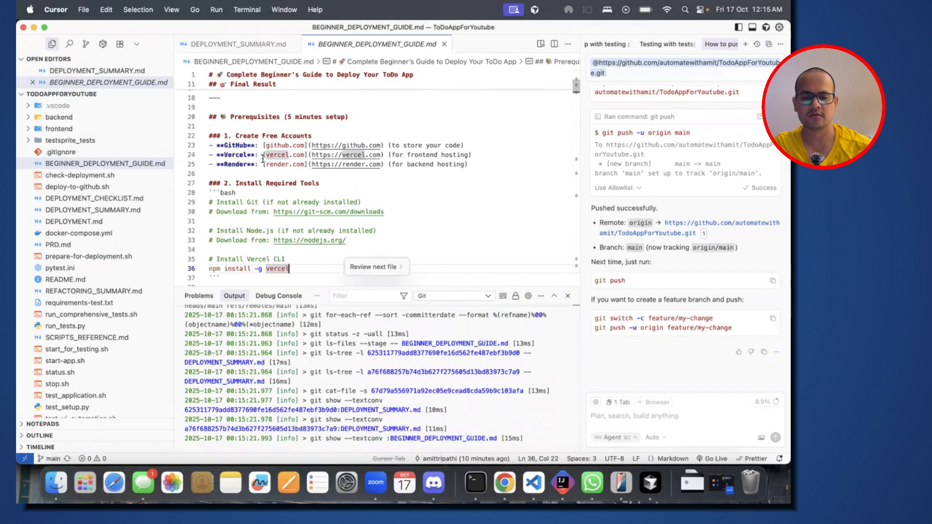
pyautogui.scroll(-3, 265, 171)
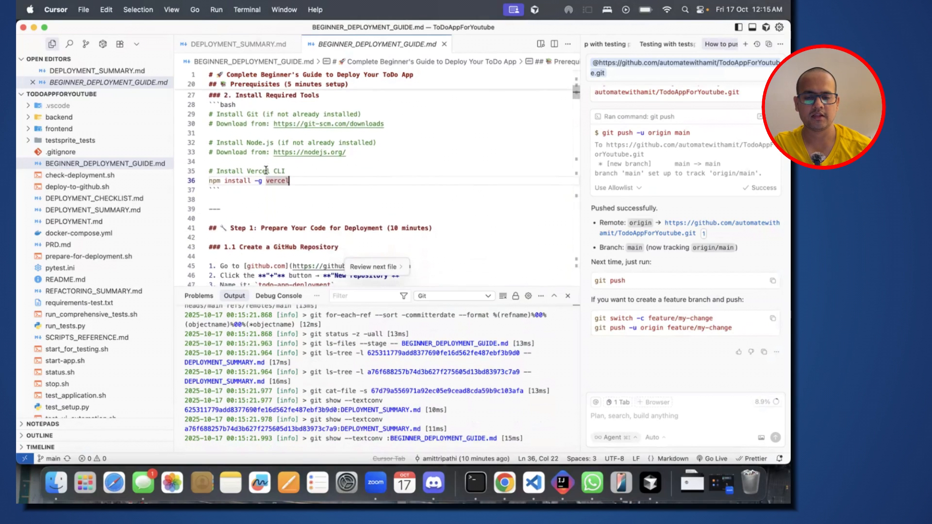
pyautogui.scroll(-2, 266, 171)
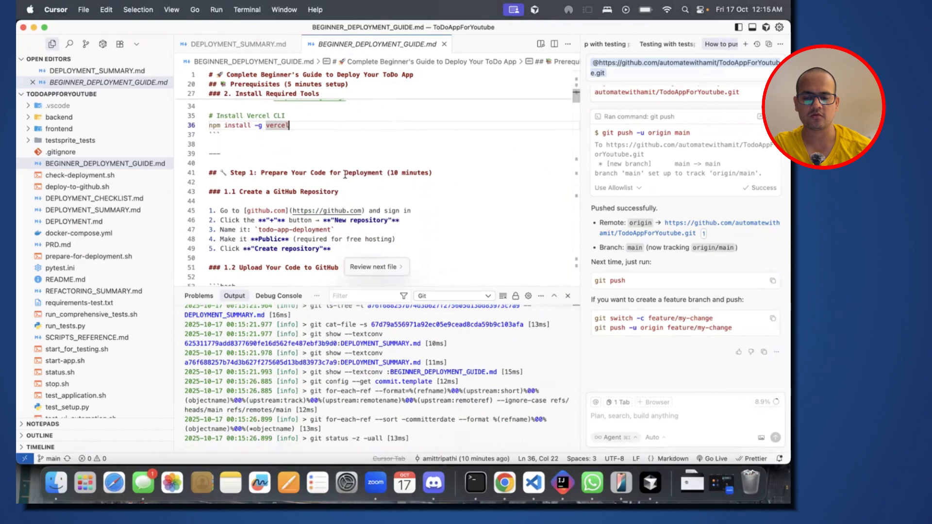
pyautogui.scroll(-2, 297, 174)
pyautogui.moveTo(274, 132); pyautogui.dragTo(343, 130)
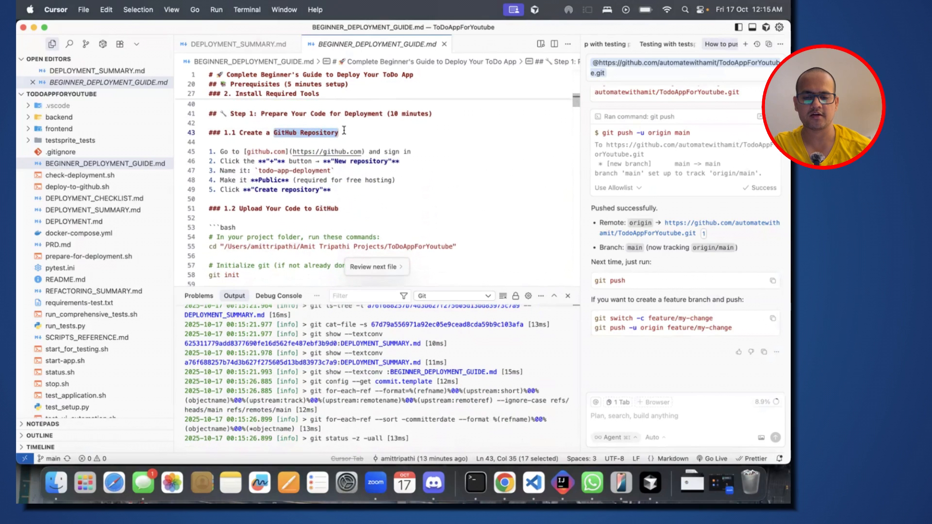
pyautogui.scroll(-2, 343, 130)
pyautogui.click(350, 160)
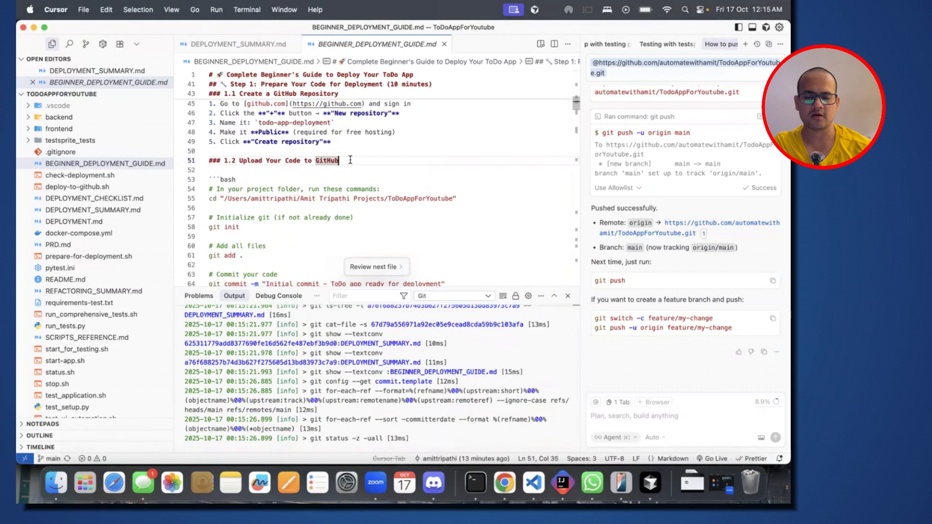
pyautogui.scroll(-6, 351, 159)
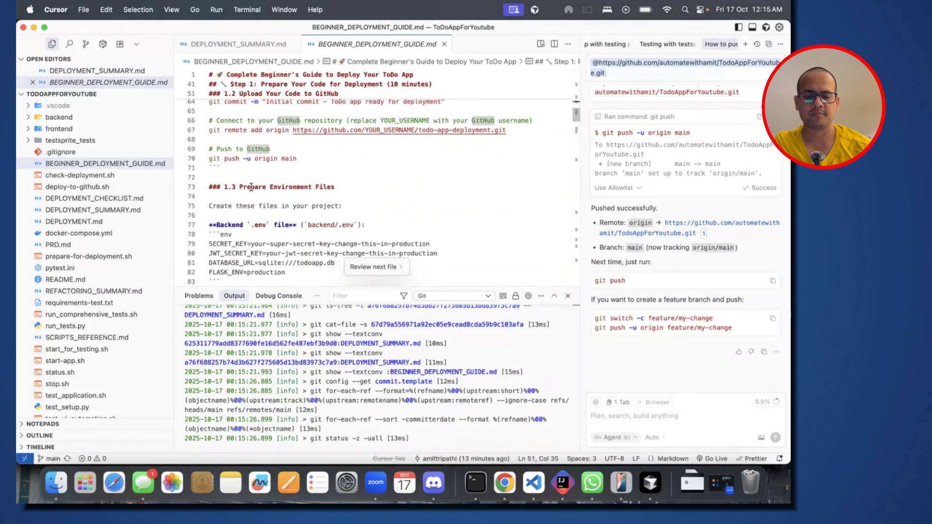
# Step: Review section 1.3 Prepare Environment Files, with the variables of the backend and frontend .env files
pyautogui.moveTo(237, 186); pyautogui.dragTo(335, 186)
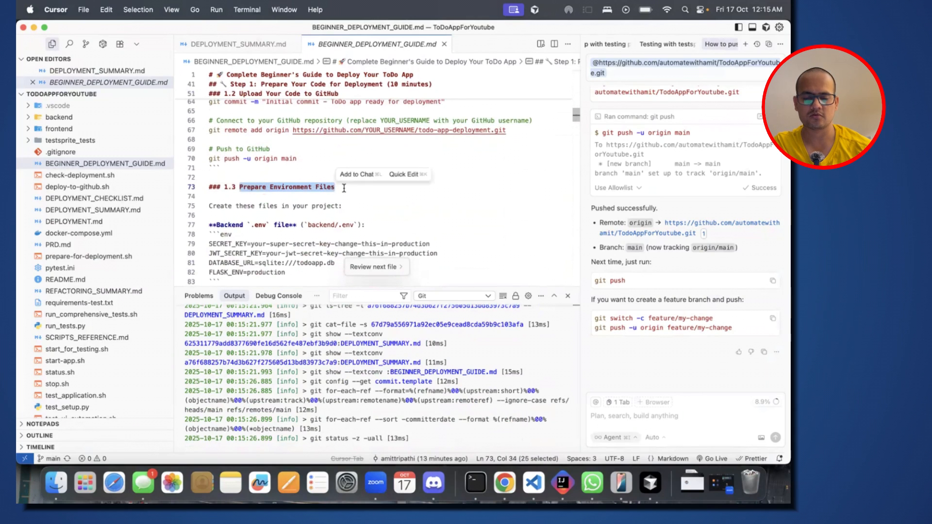
pyautogui.scroll(-2, 344, 188)
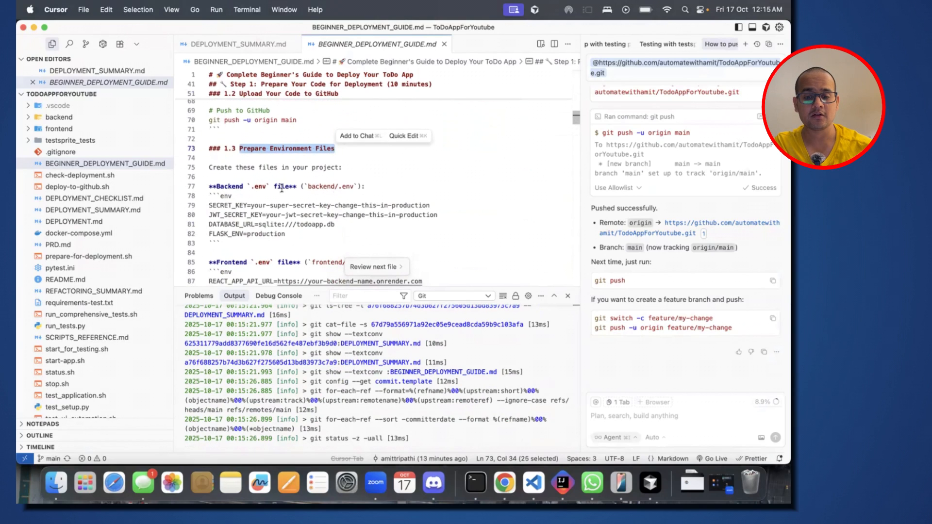
pyautogui.moveTo(251, 187); pyautogui.dragTo(264, 189)
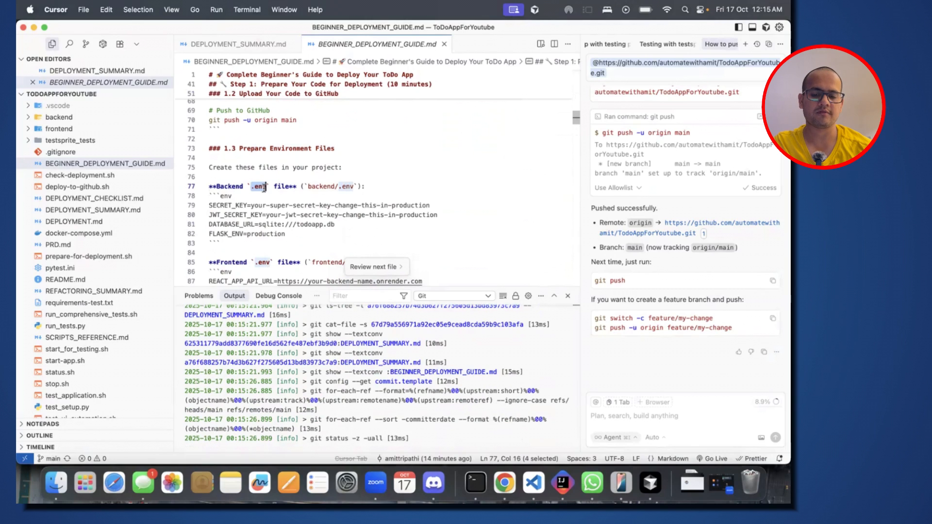
pyautogui.click(250, 205)
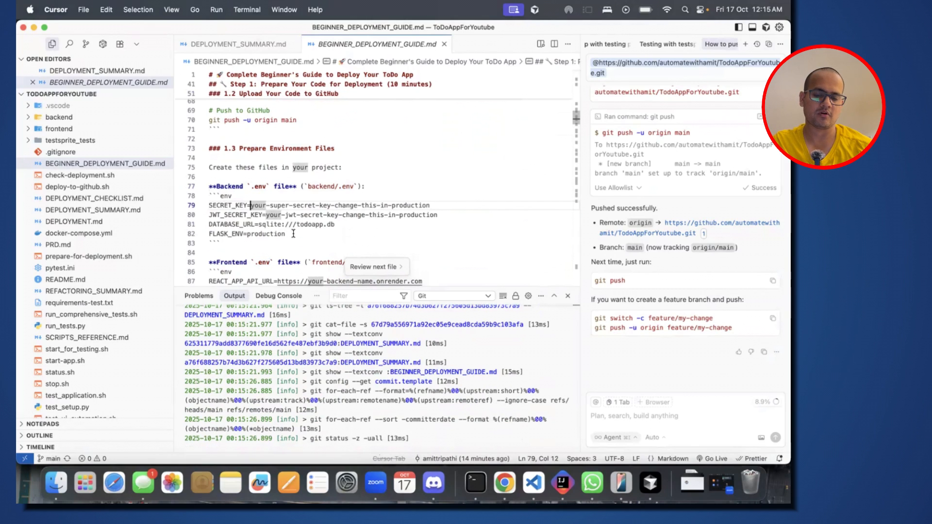
pyautogui.scroll(-2, 293, 234)
pyautogui.scroll(-4, 293, 233)
pyautogui.click(252, 188)
pyautogui.click(276, 180)
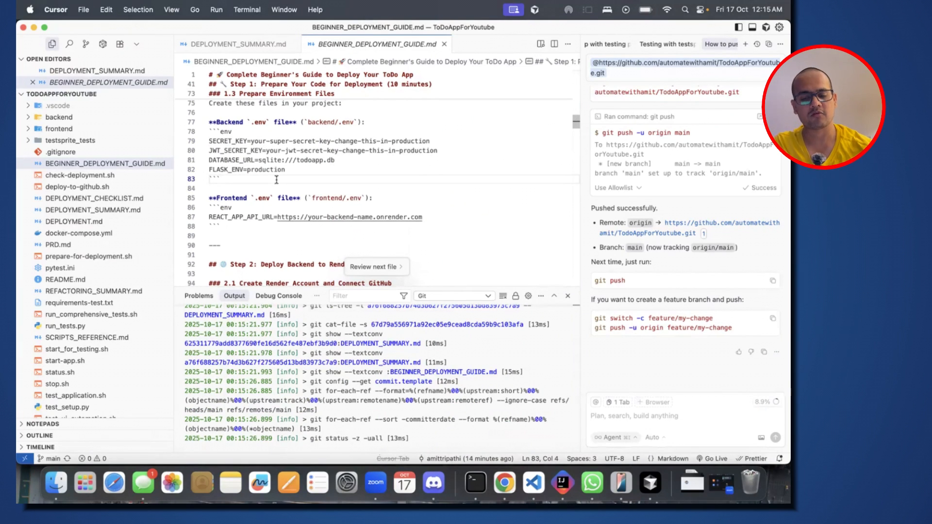
# Step: Read Step 2: Deploy Backend to Render, focusing on section 2.1 Create Render Account and Connect GitHub, and switch back to Chrome
pyautogui.scroll(-7, 277, 179)
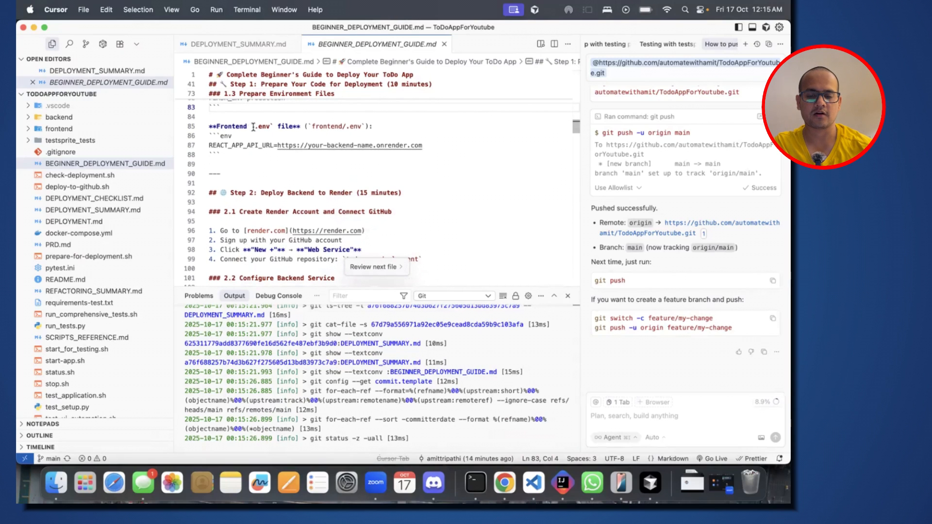
pyautogui.scroll(-4, 264, 179)
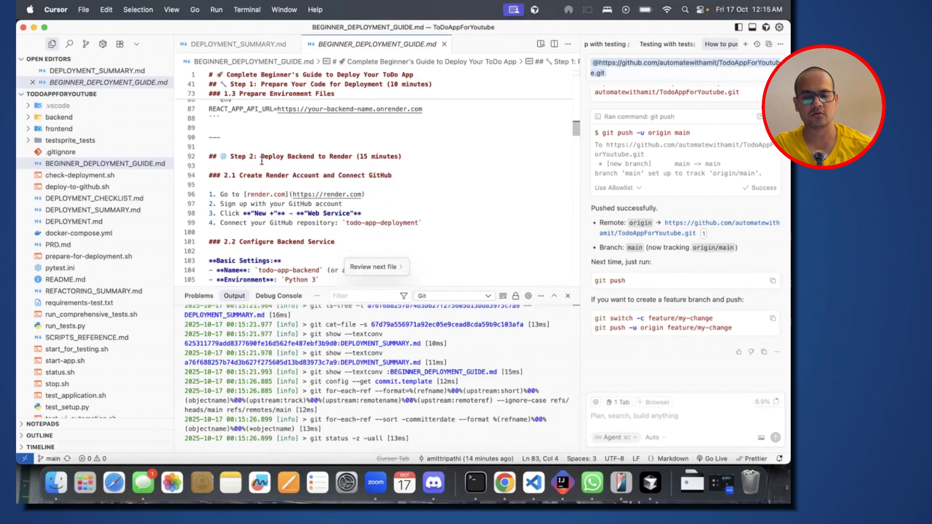
pyautogui.click(261, 157)
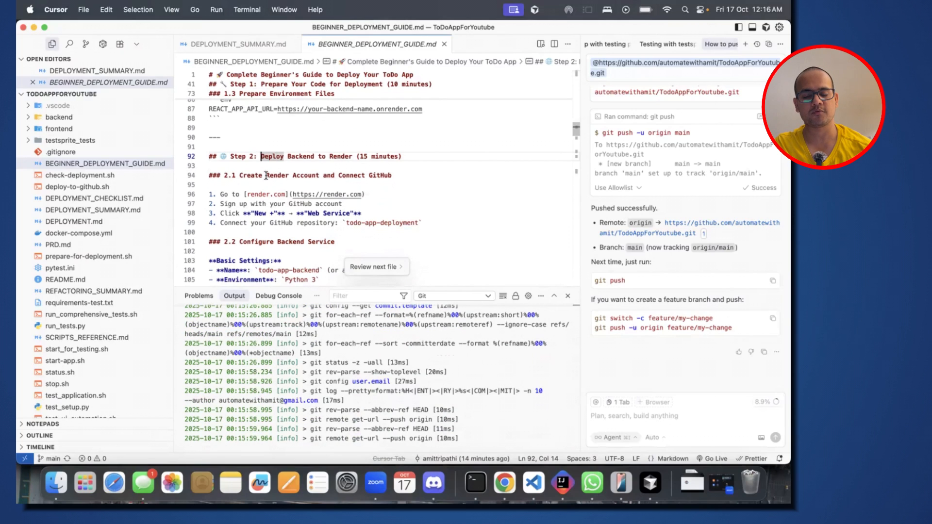
pyautogui.moveTo(266, 175); pyautogui.dragTo(363, 178)
pyautogui.click(397, 176)
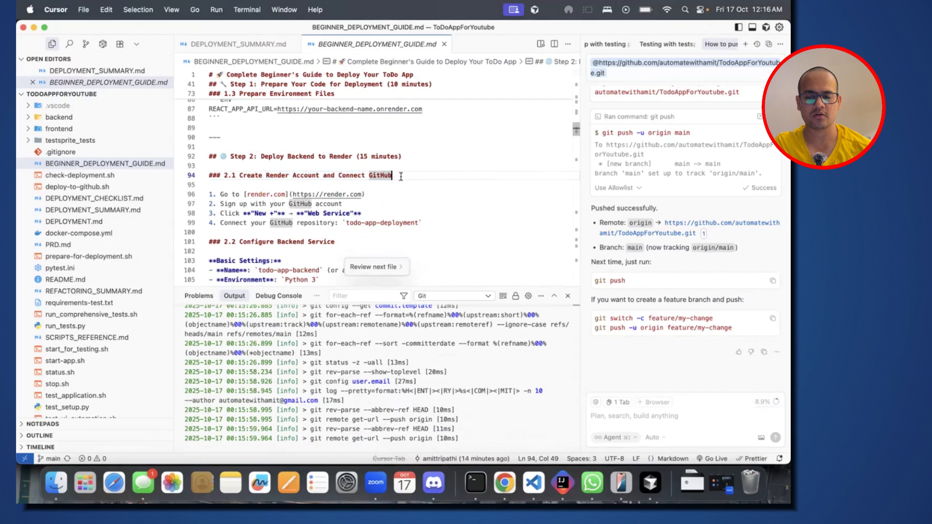
pyautogui.moveTo(266, 176); pyautogui.dragTo(303, 175)
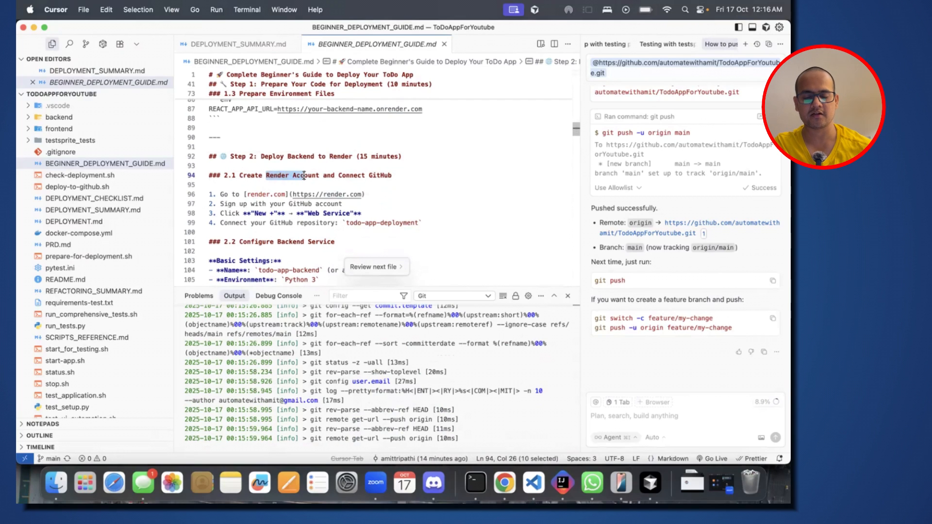
pyautogui.press('super+Tab')
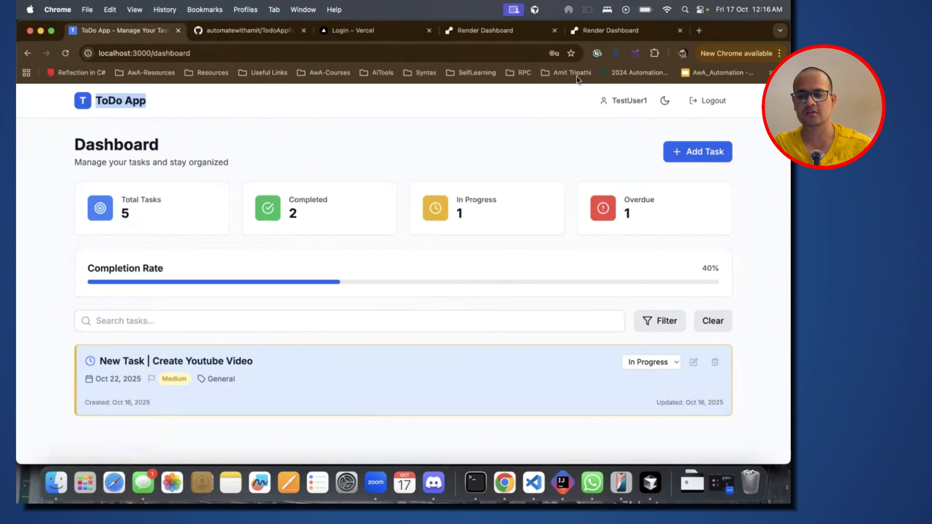
# Step: Switch to the Render dashboard, check the guide's instructions in Cursor, and start a new Web Service
pyautogui.click(594, 32)
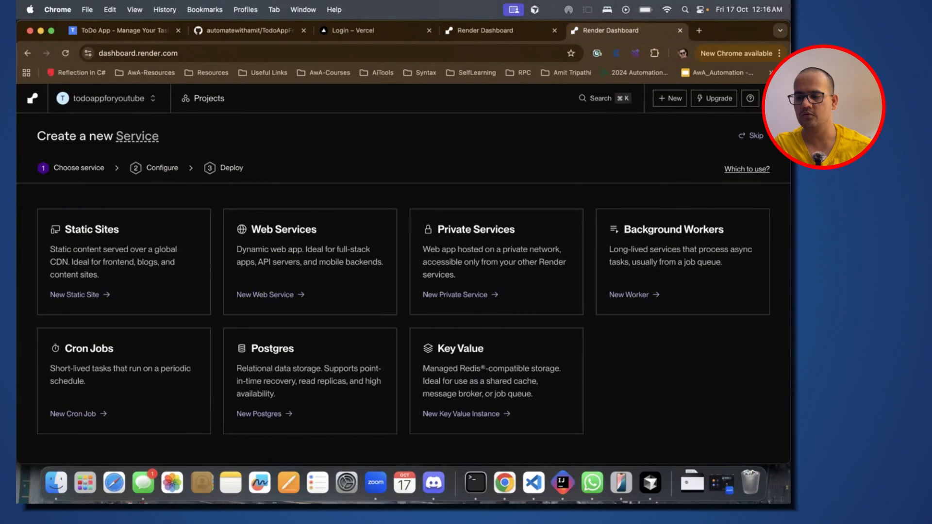
pyautogui.click(773, 99)
pyautogui.click(580, 144)
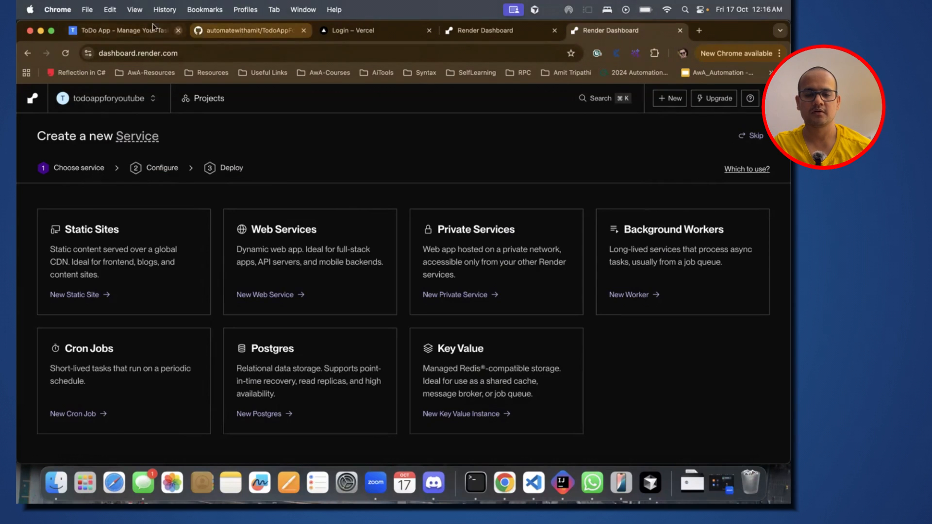
pyautogui.press('super+Tab')
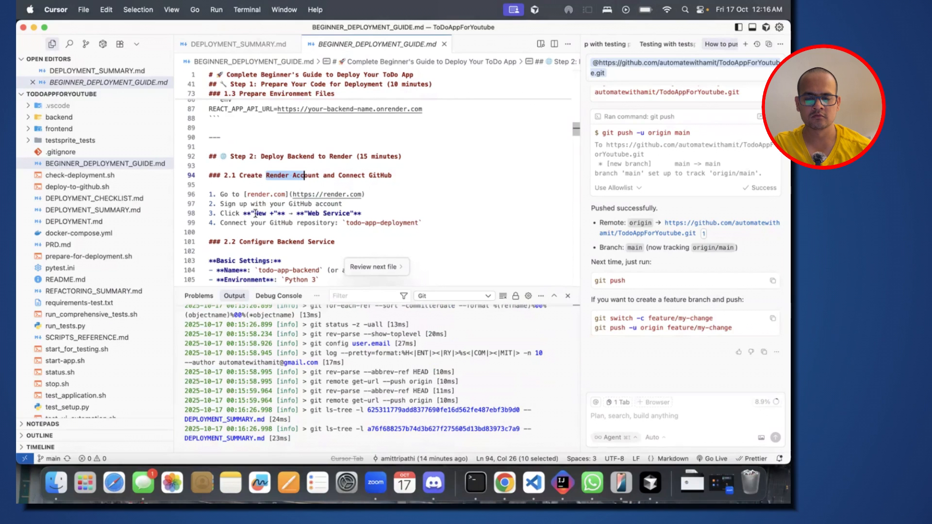
pyautogui.press('super+Tab')
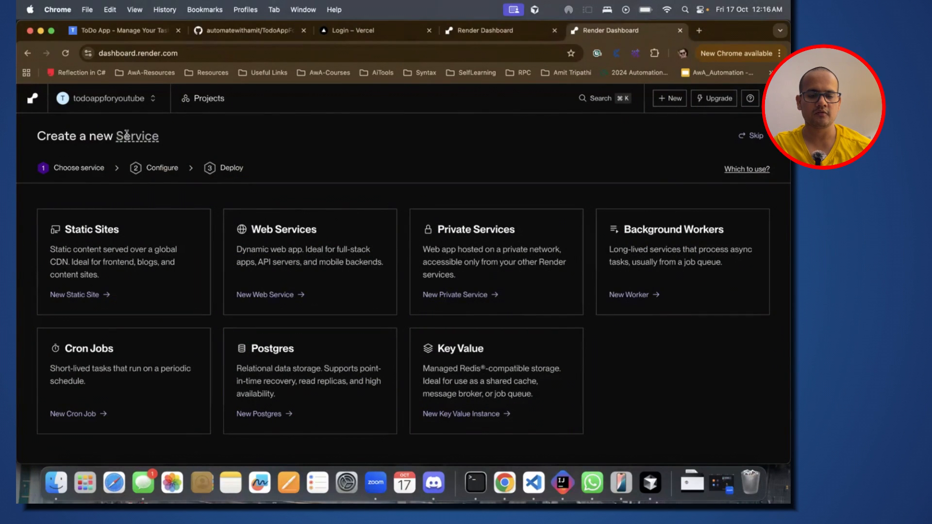
pyautogui.click(662, 104)
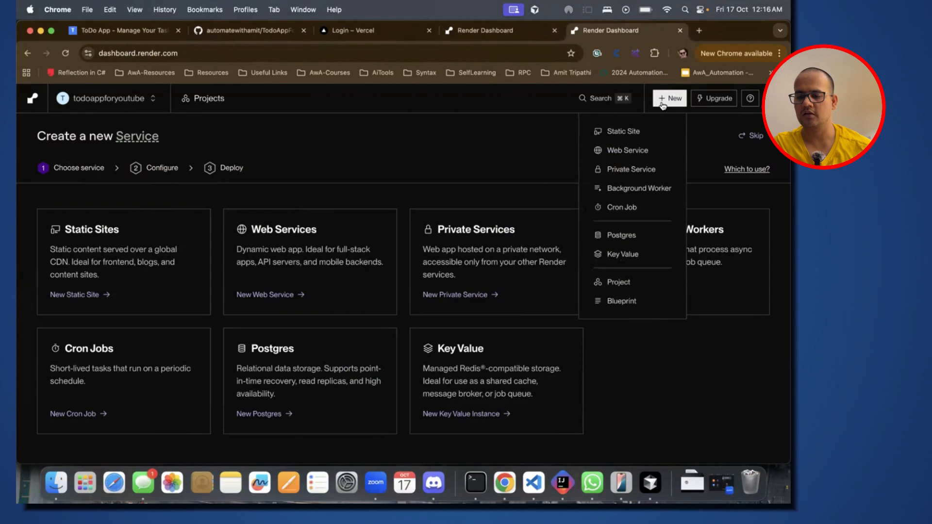
pyautogui.click(646, 150)
# Step: Check the guide's repository connection instruction, return to Render and choose GitHub as the Git provider to connect
pyautogui.press('super+Tab')
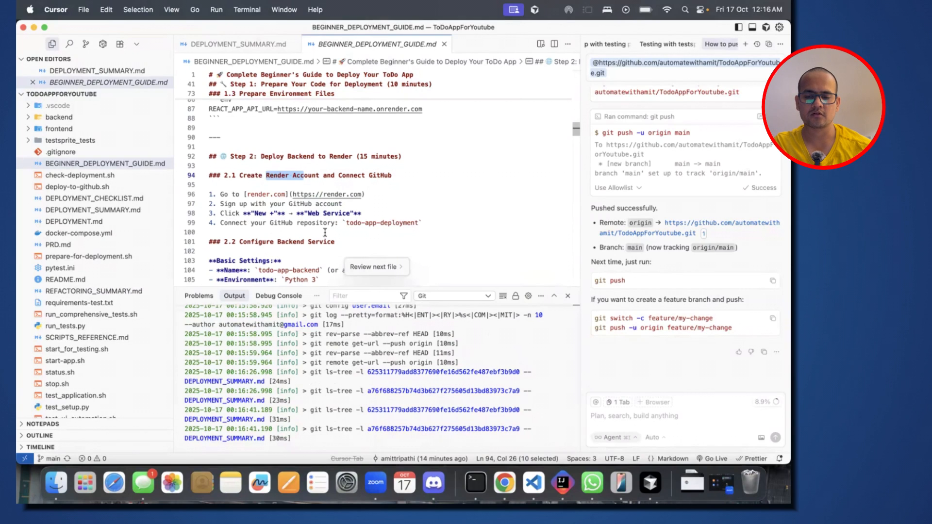
pyautogui.press('super+Tab')
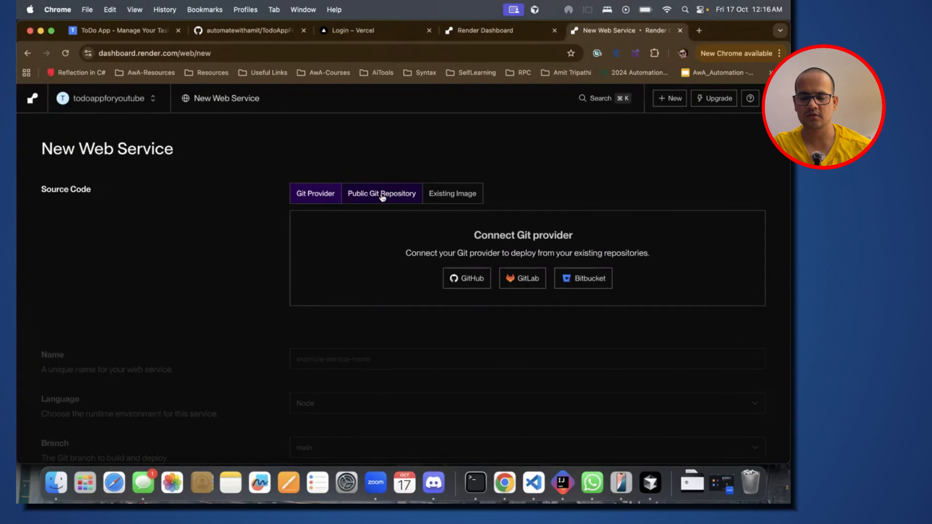
pyautogui.click(473, 277)
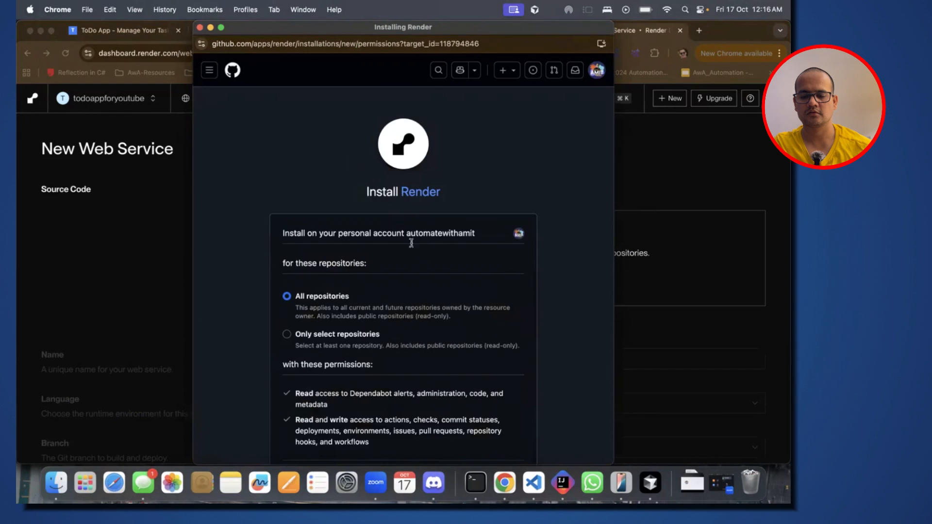
# Step: Limit Render's GitHub access to only select repositories and select TodoAppForYoutube
pyautogui.scroll(-3, 421, 258)
pyautogui.scroll(-1, 421, 258)
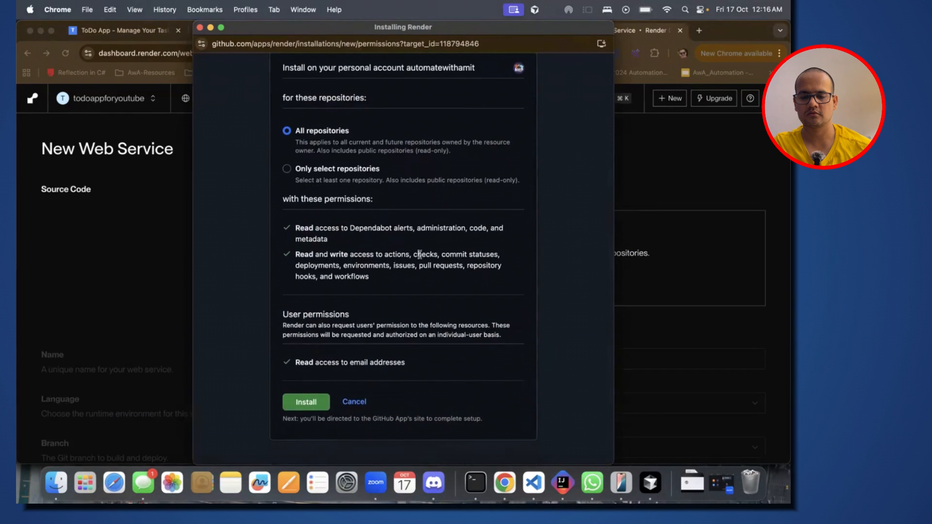
pyautogui.click(289, 171)
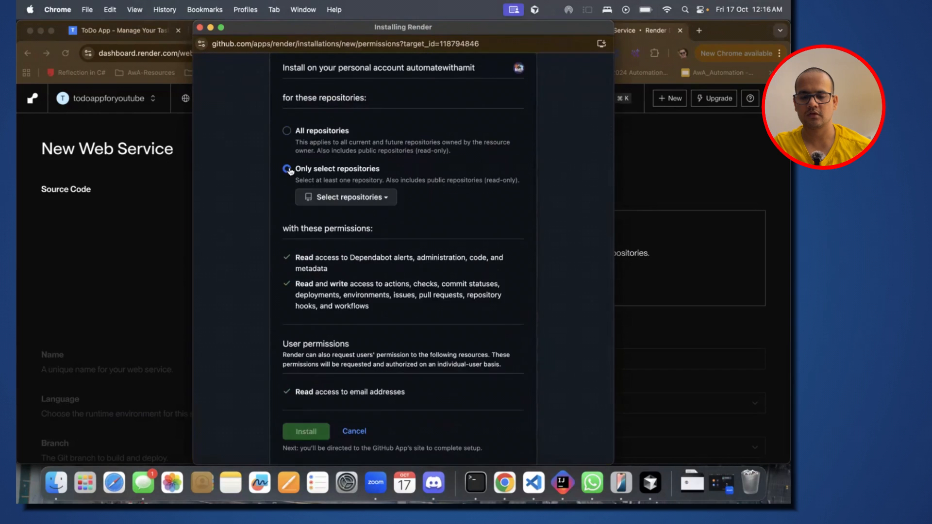
pyautogui.click(369, 202)
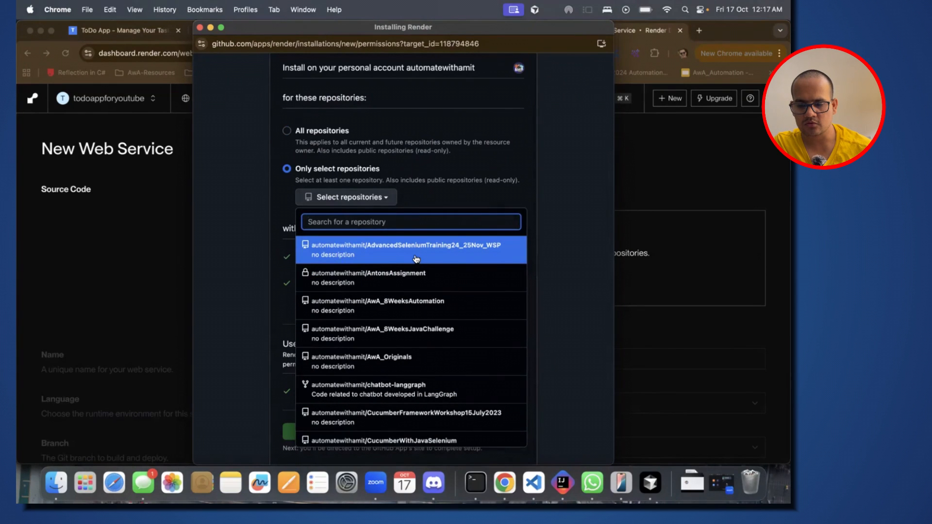
pyautogui.scroll(-1, 416, 257)
pyautogui.write('do')
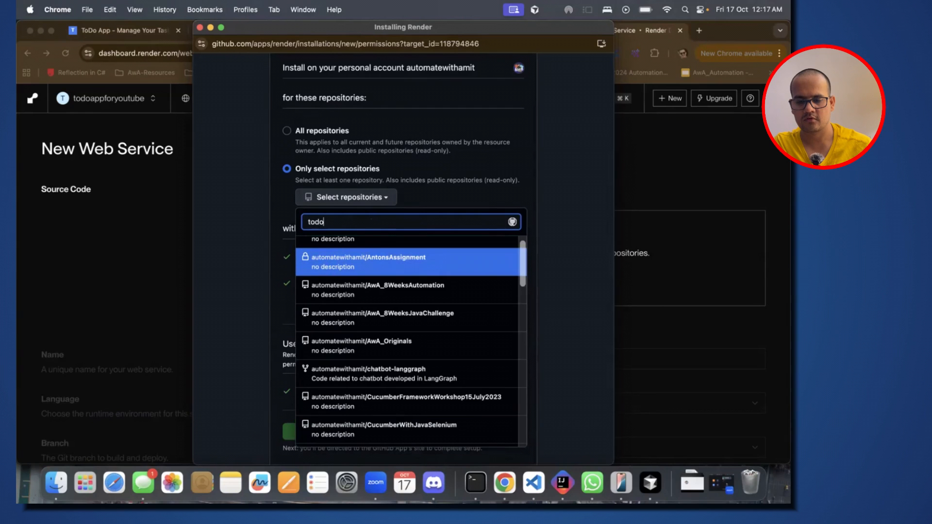
pyautogui.click(440, 258)
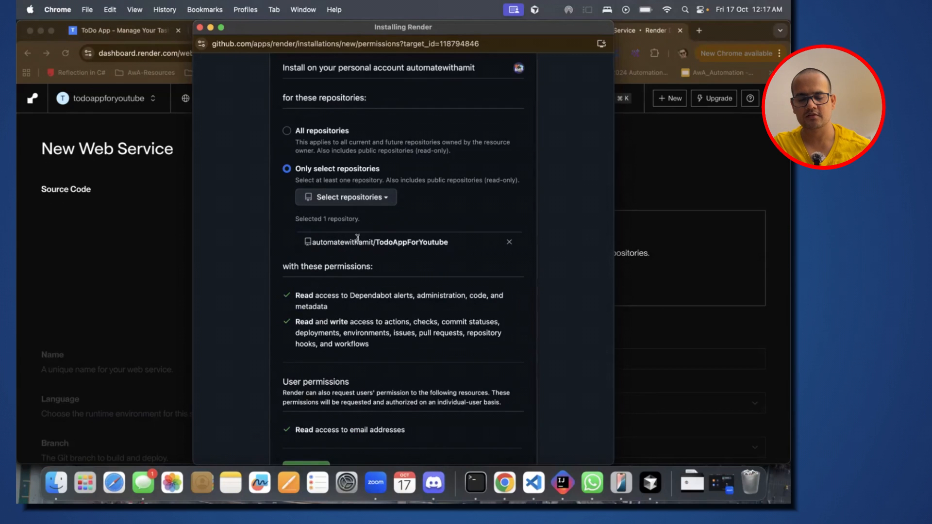
# Step: Install the Render app on the GitHub account and confirm access with GitHub Mobile
pyautogui.scroll(-3, 383, 272)
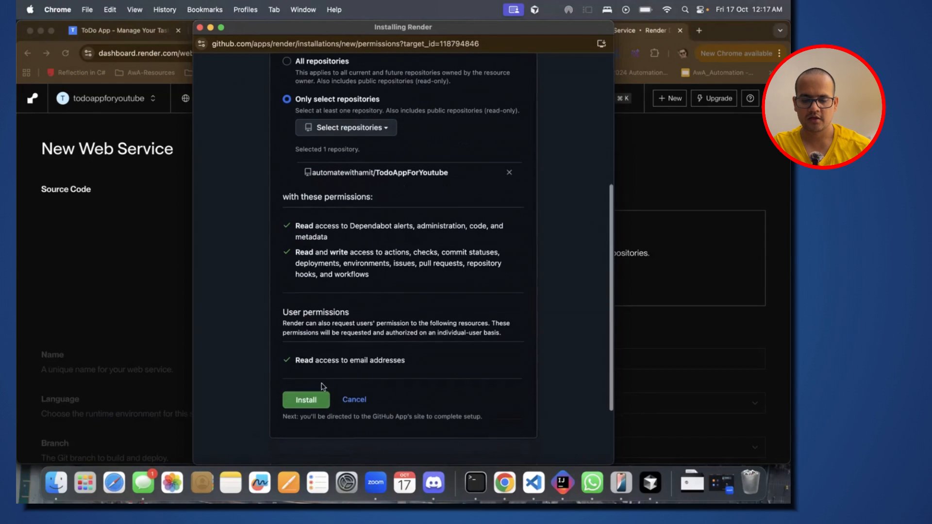
pyautogui.click(306, 400)
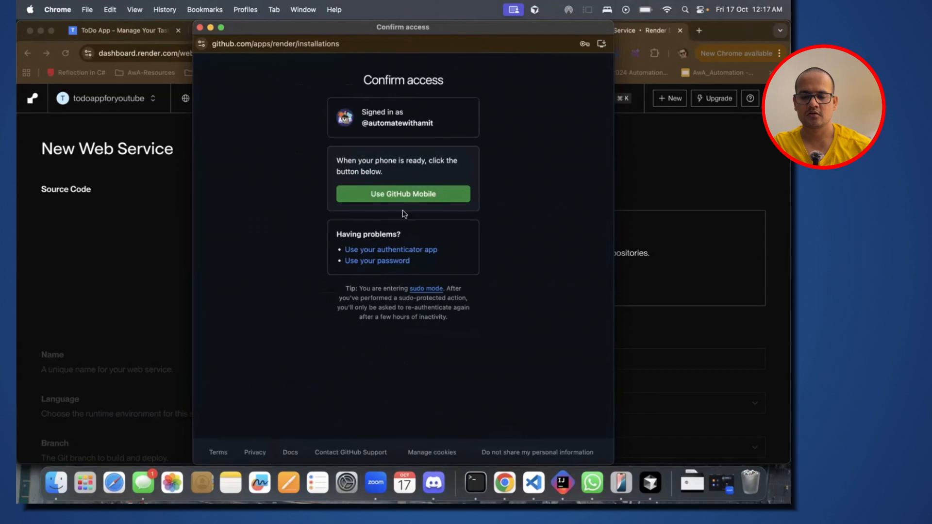
pyautogui.click(400, 194)
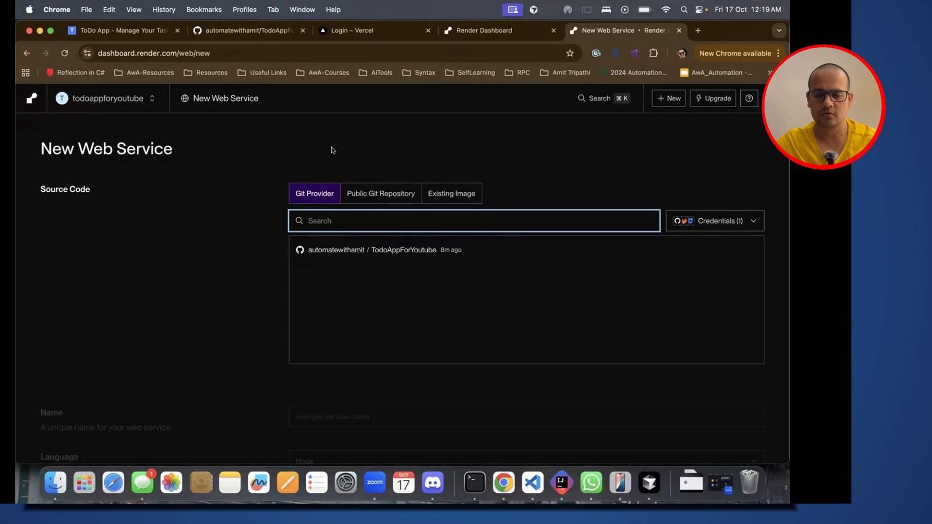
# Step: Switch to Cursor and read the guide from the repository connection instruction to section 2.2 Configure Backend Service
pyautogui.press('super+Tab')
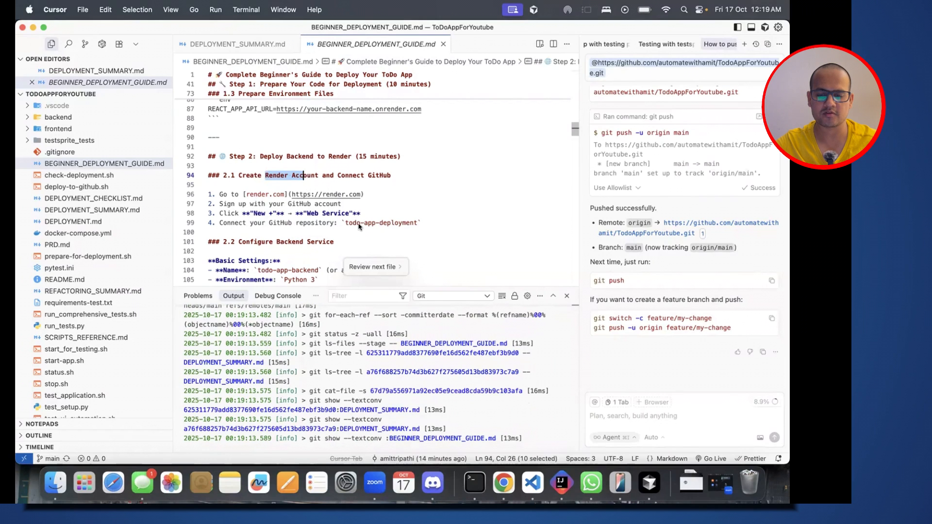
pyautogui.scroll(-2, 361, 223)
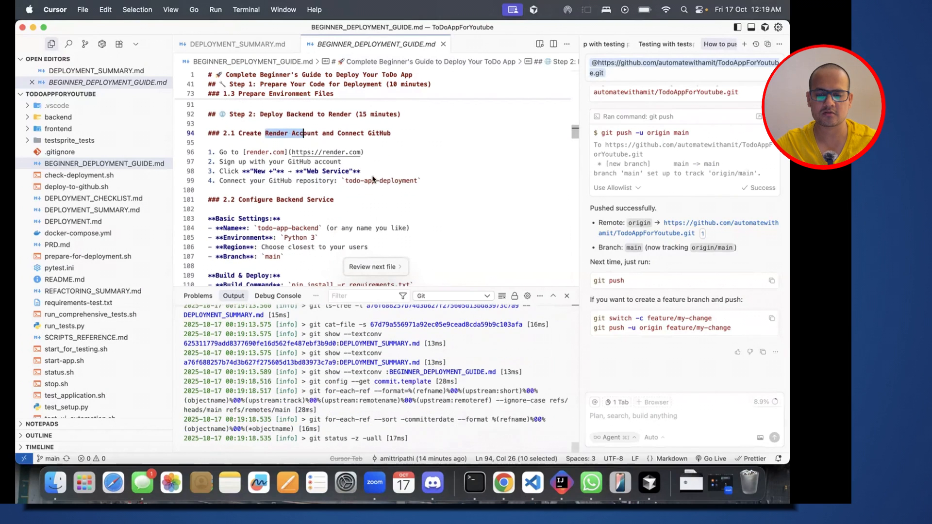
pyautogui.click(421, 181)
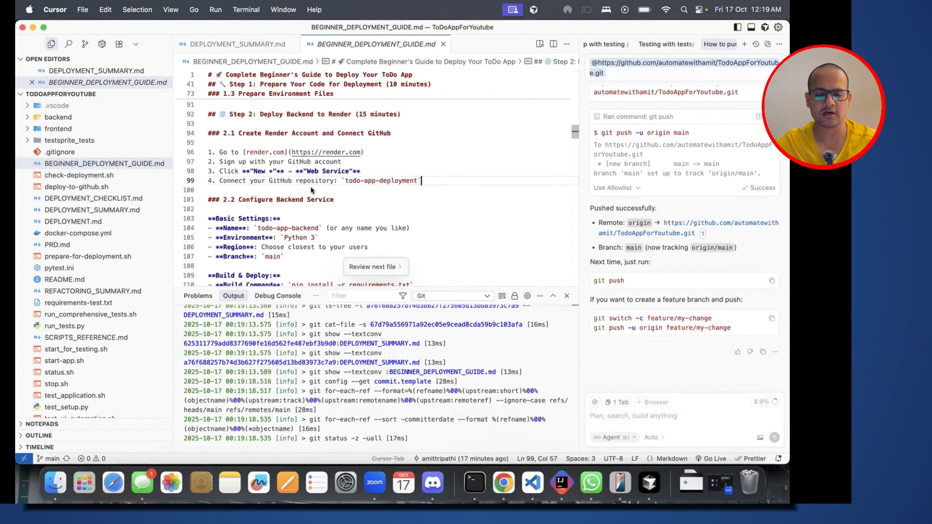
pyautogui.click(237, 200)
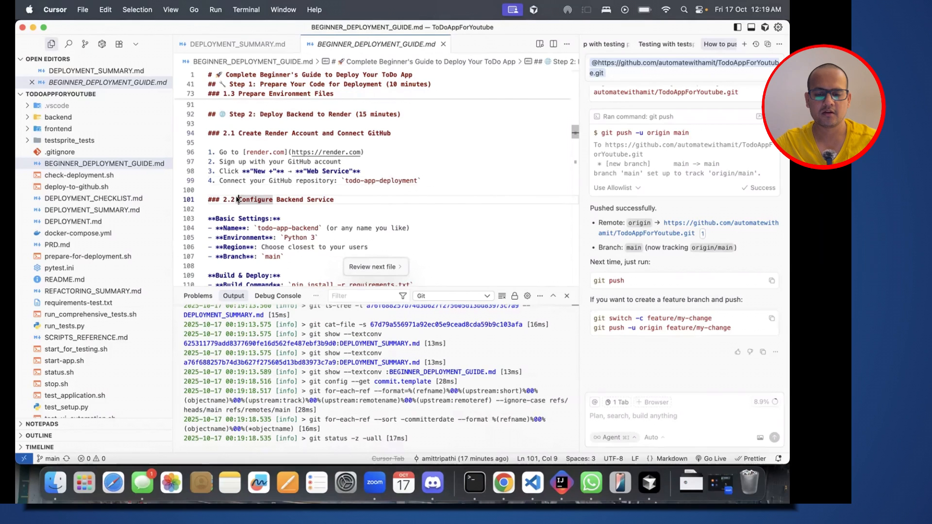
pyautogui.click(341, 199)
pyautogui.scroll(-3, 340, 200)
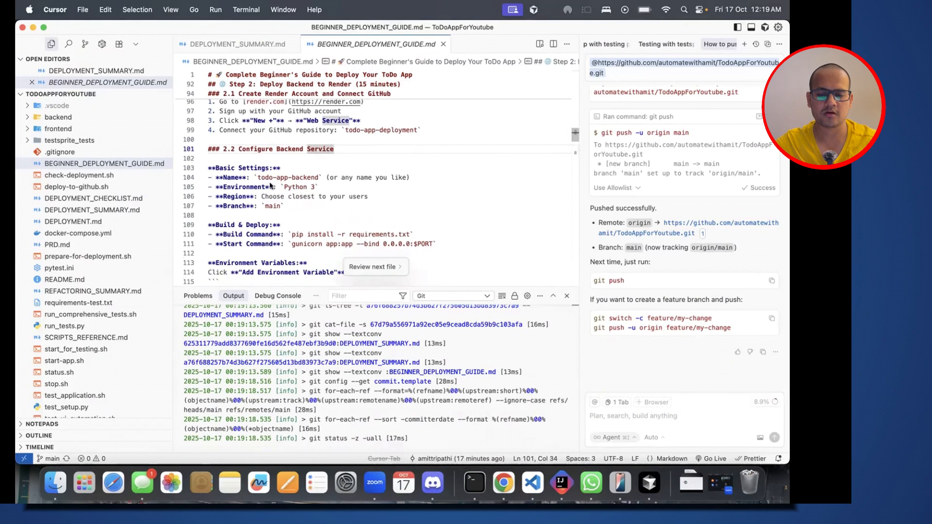
# Step: Copy the service name from the guide, select the TodoAppForYoutube repository in Render and name the web service todo-app-backend
pyautogui.click(258, 177)
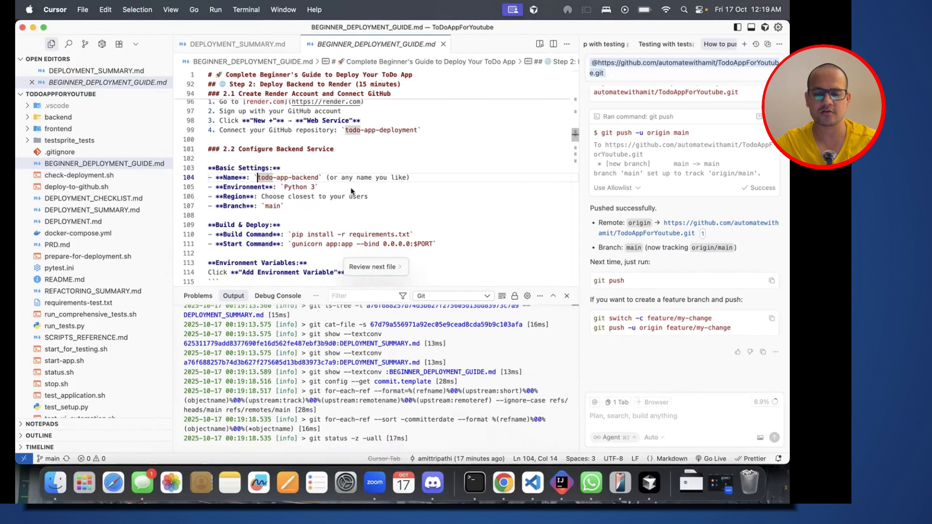
pyautogui.keyDown('shift'); pyautogui.click(318, 177); pyautogui.keyUp('shift')
pyautogui.press('super+c')
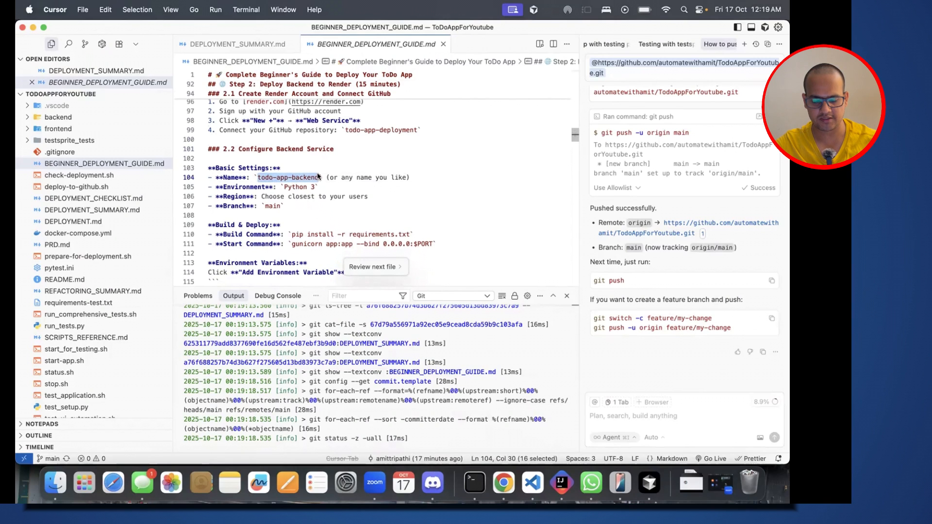
pyautogui.press('super+Tab')
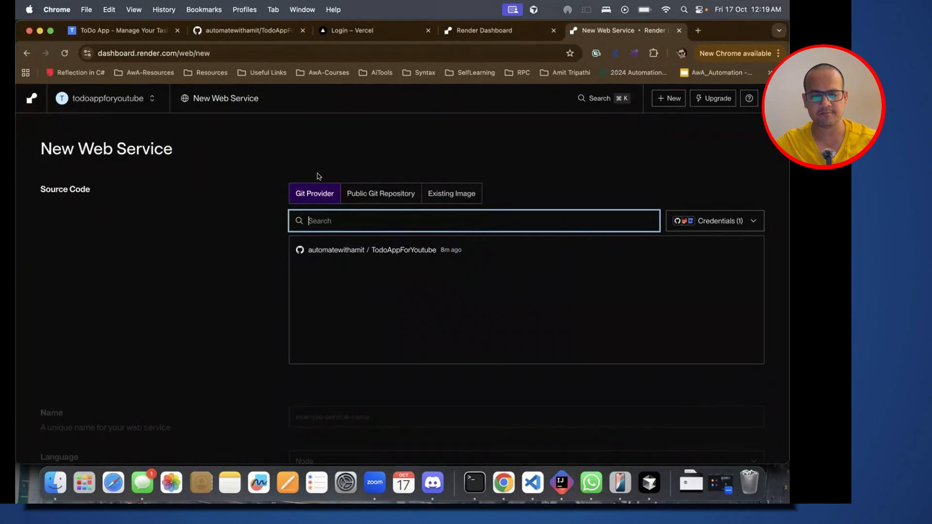
pyautogui.click(380, 250)
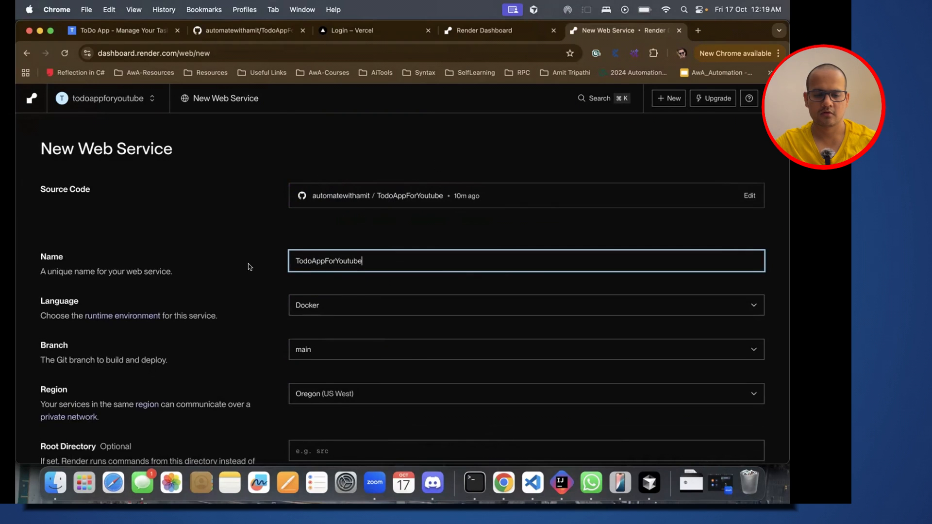
pyautogui.doubleClick(350, 260)
pyautogui.press('super+v')
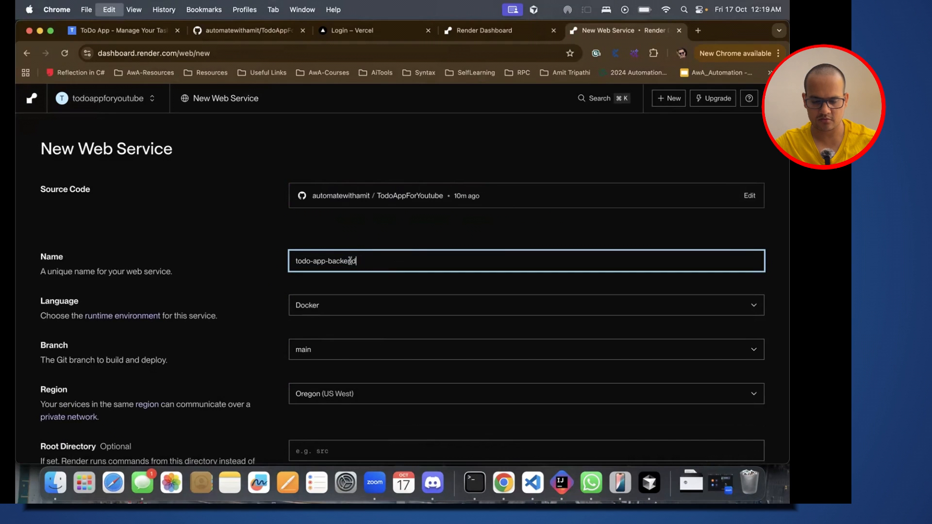
pyautogui.click(399, 242)
# Step: Check the Environment setting in the guide and set the web service's language to Python 3
pyautogui.scroll(-1, 399, 243)
pyautogui.press('super+Tab')
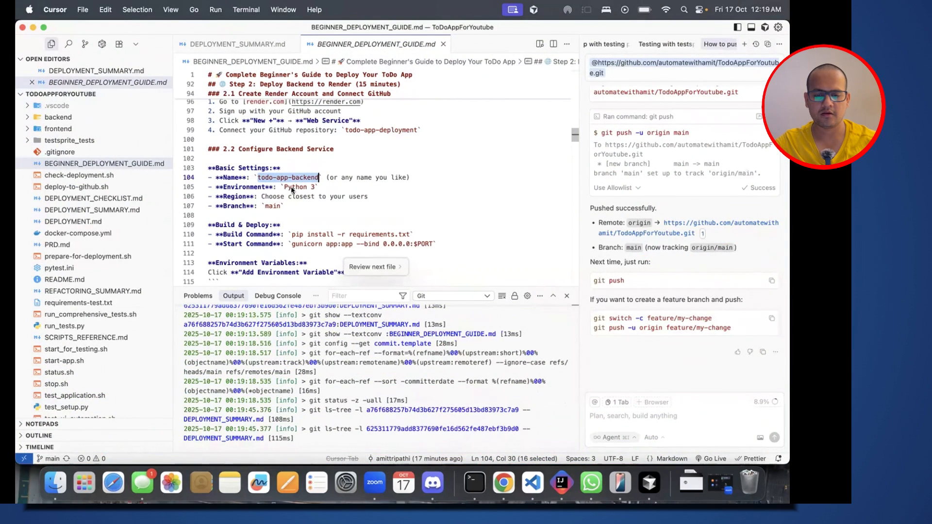
pyautogui.press('super+Tab')
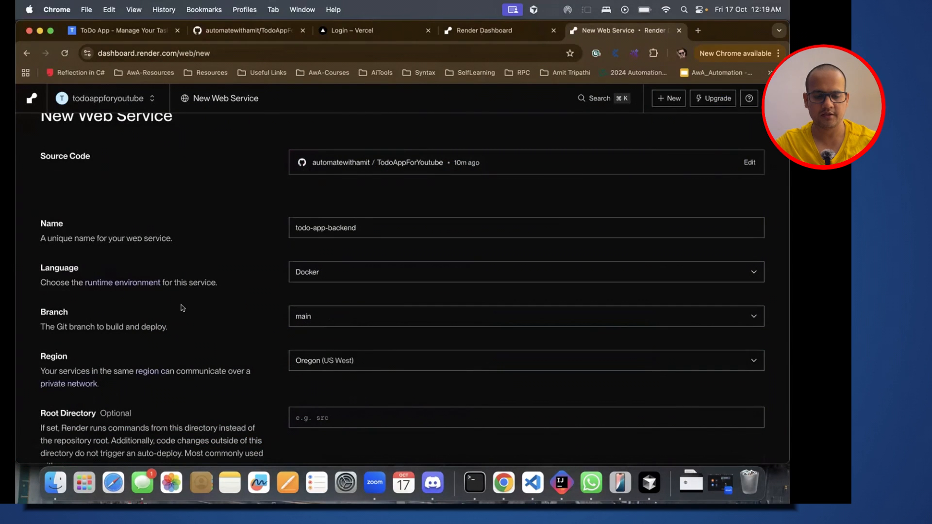
pyautogui.scroll(-2, 172, 307)
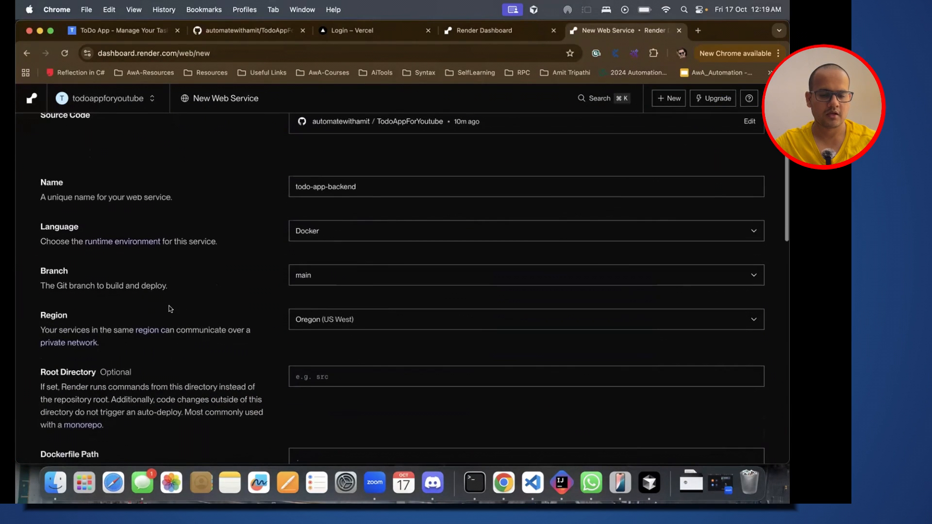
pyautogui.click(344, 237)
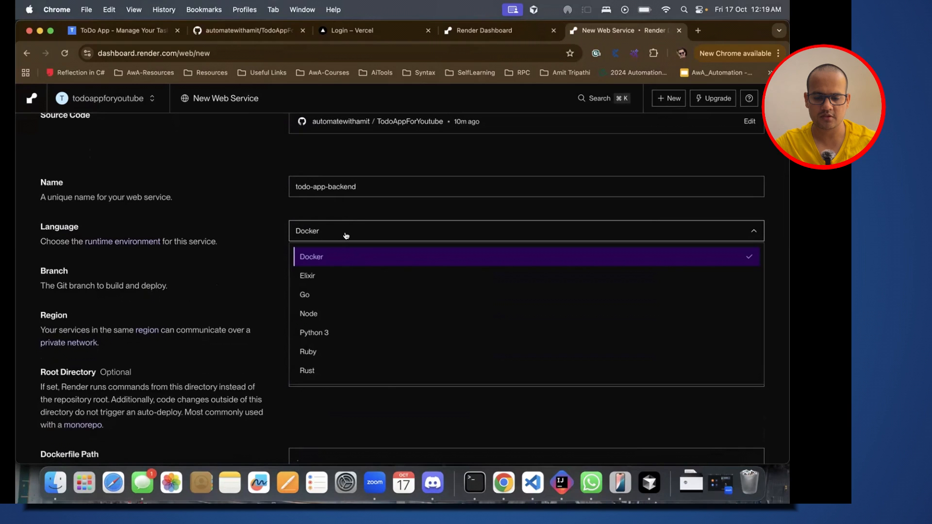
pyautogui.click(326, 333)
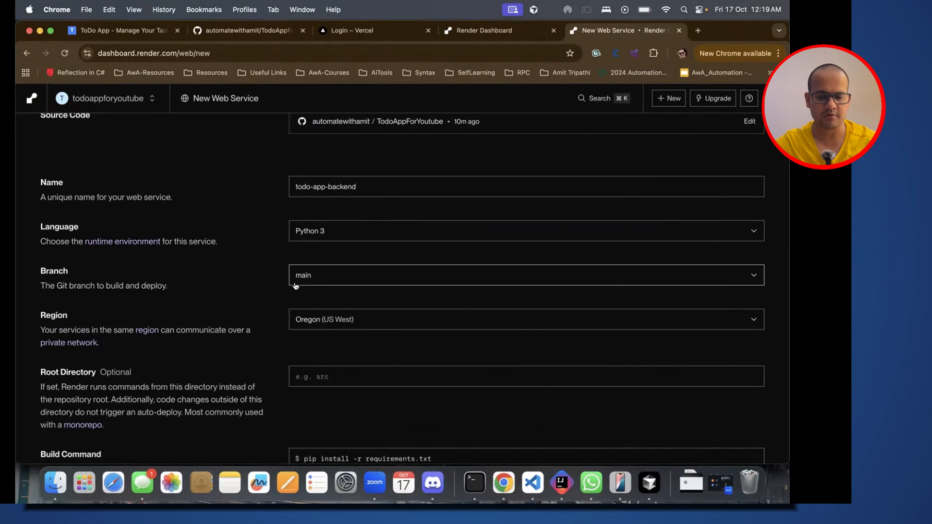
# Step: Set the web service's region to Singapore (Southeast Asia)
pyautogui.click(345, 322)
pyautogui.scroll(-1, 336, 383)
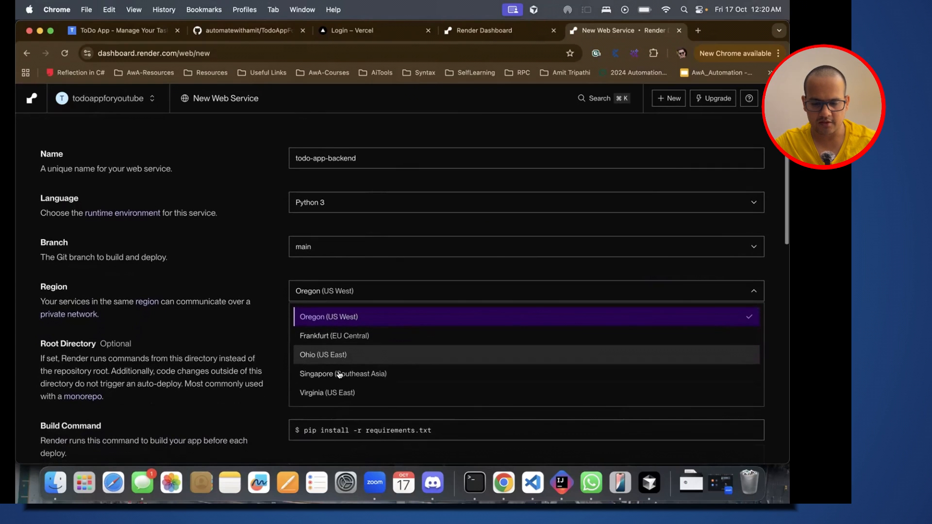
pyautogui.click(336, 375)
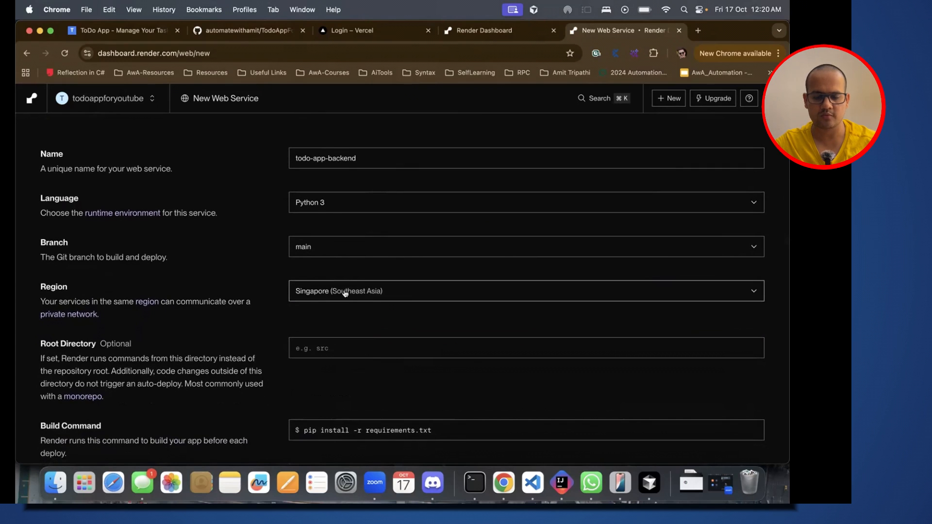
# Step: Compare the guide's build command in Cursor with the web service's Build Command in Render
pyautogui.scroll(-2, 243, 324)
pyautogui.press('super+Tab')
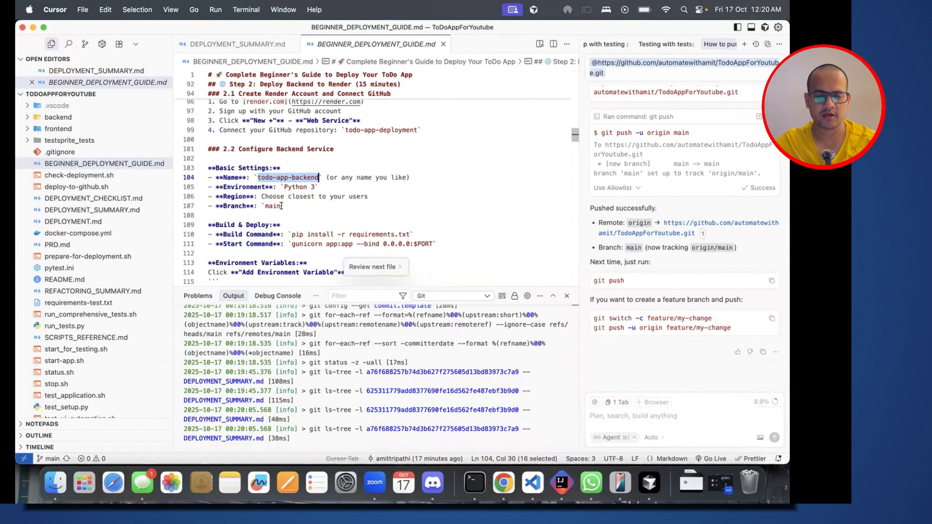
pyautogui.click(288, 225)
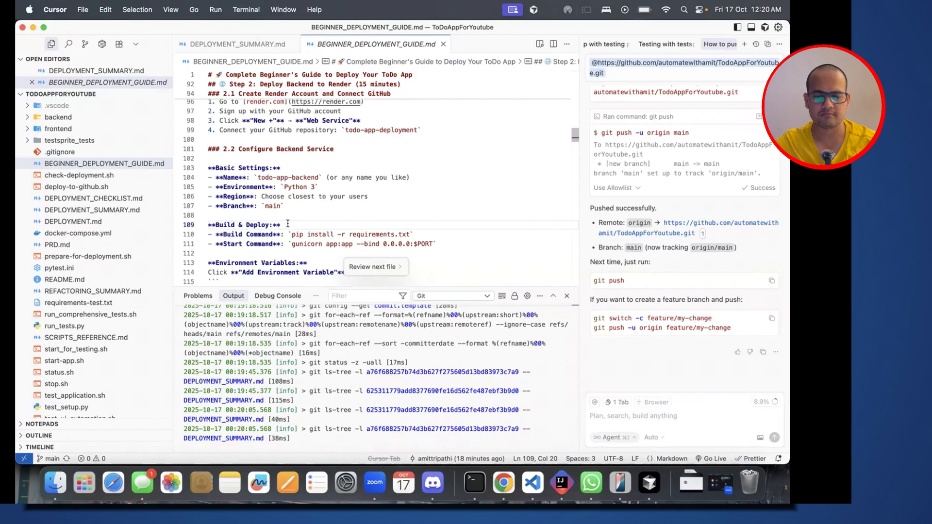
pyautogui.scroll(-2, 287, 224)
pyautogui.click(291, 188)
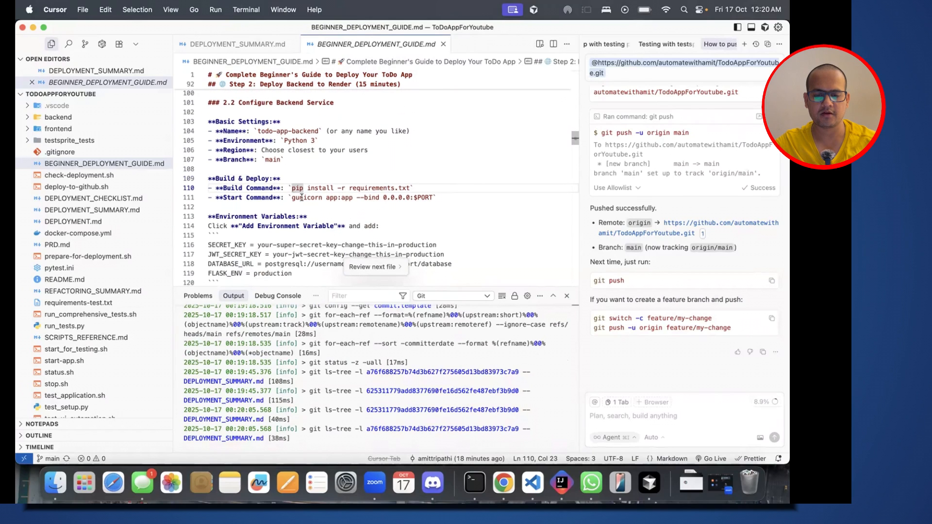
pyautogui.keyDown('shift'); pyautogui.click(409, 188); pyautogui.keyUp('shift')
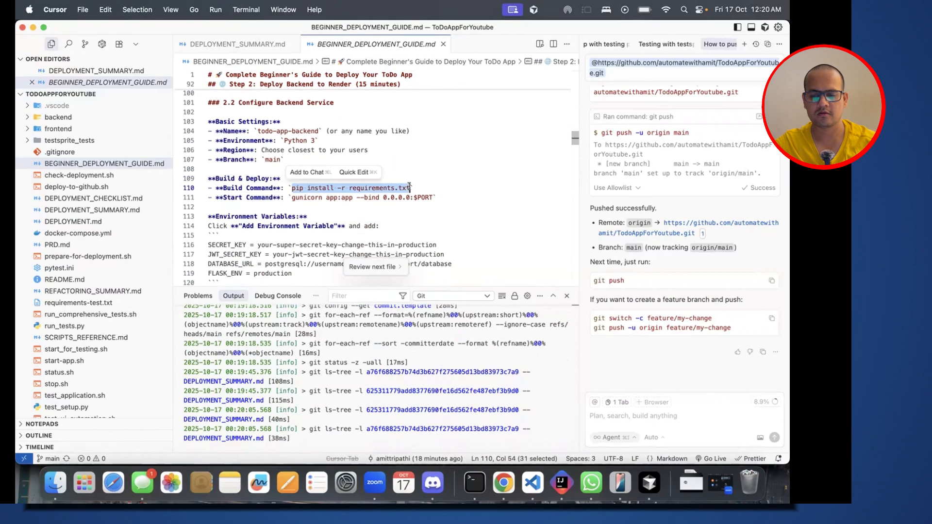
pyautogui.press('super+Tab')
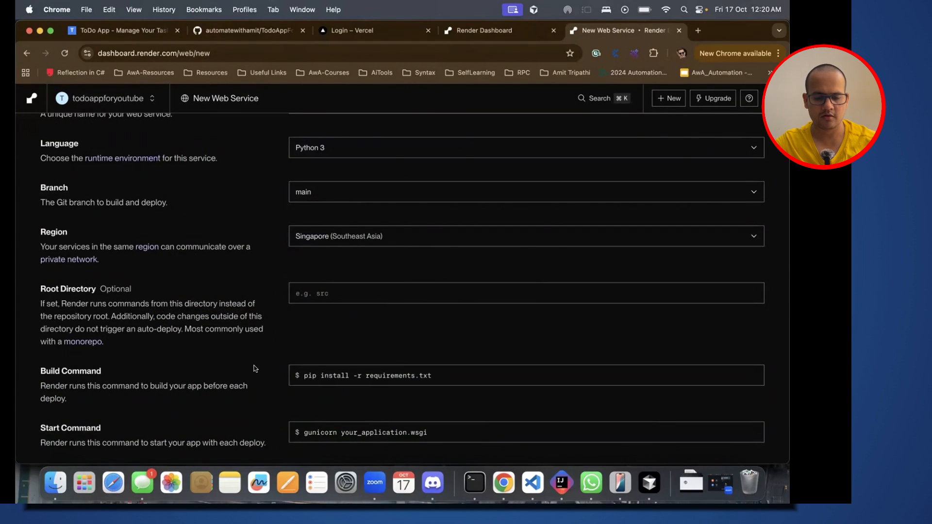
pyautogui.scroll(-2, 253, 368)
pyautogui.click(330, 334)
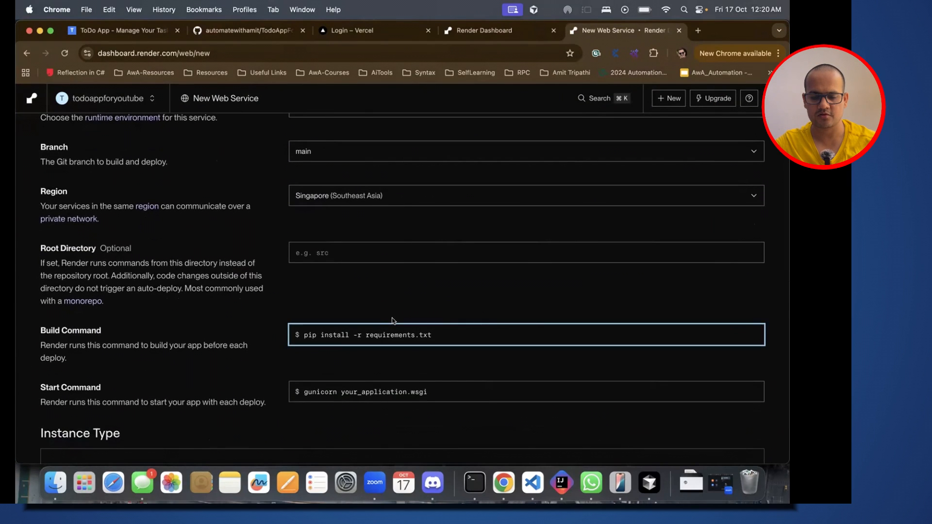
pyautogui.scroll(-2, 392, 320)
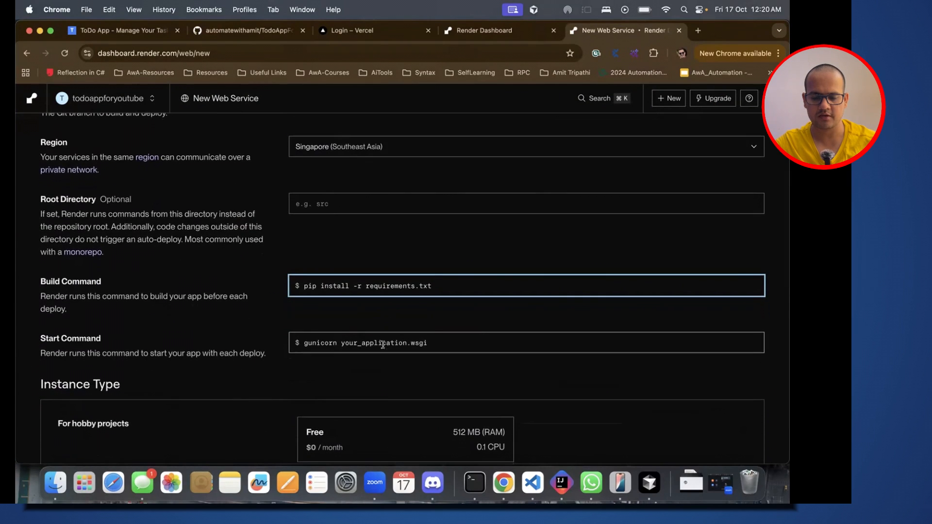
# Step: Check the guide's Start Command entry in Cursor against the web service's Start Command in Render
pyautogui.press('super+Tab')
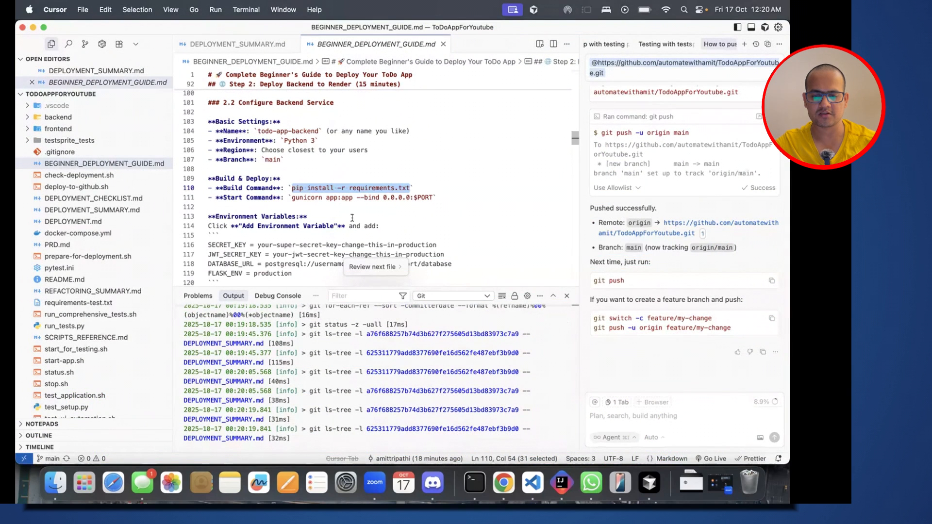
pyautogui.click(366, 206)
pyautogui.doubleClick(331, 198)
pyautogui.press('Down')
pyautogui.press('Down')
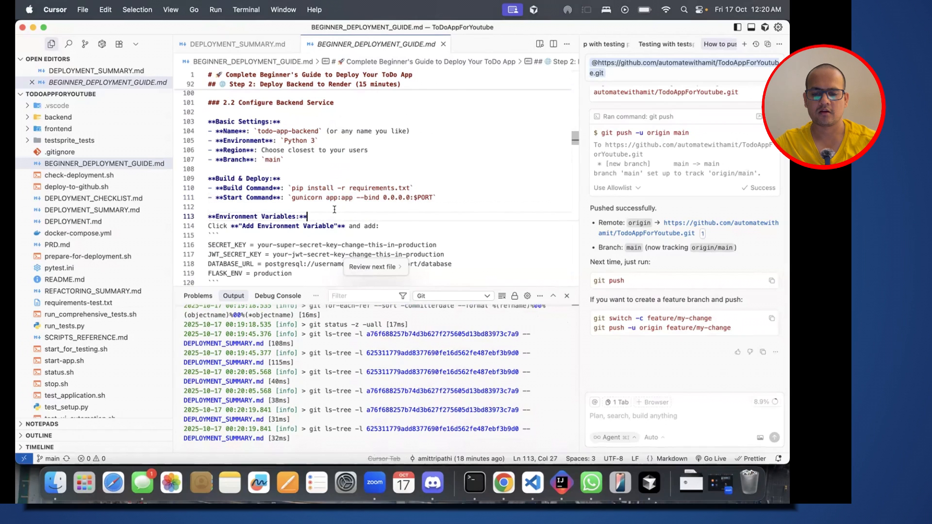
pyautogui.press('super+Tab')
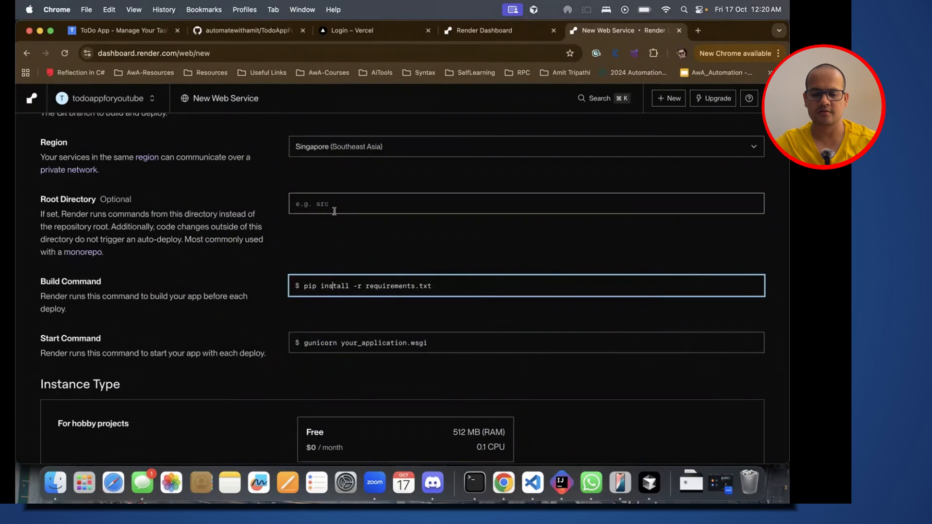
pyautogui.doubleClick(372, 341)
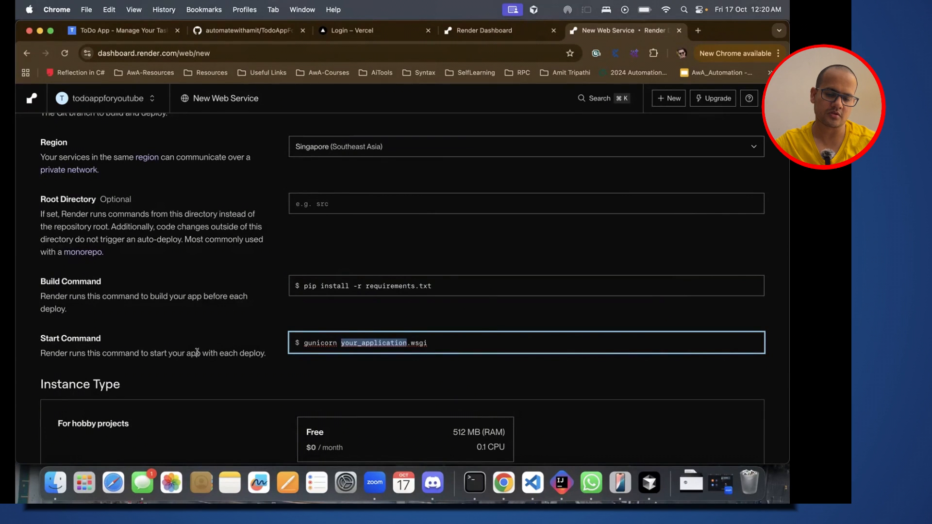
# Step: Copy the start command from the guide in Cursor and set Render's Start Command to "gunicorn app:app --bind 0.0.0.0:$PORT"
pyautogui.press('super+Tab')
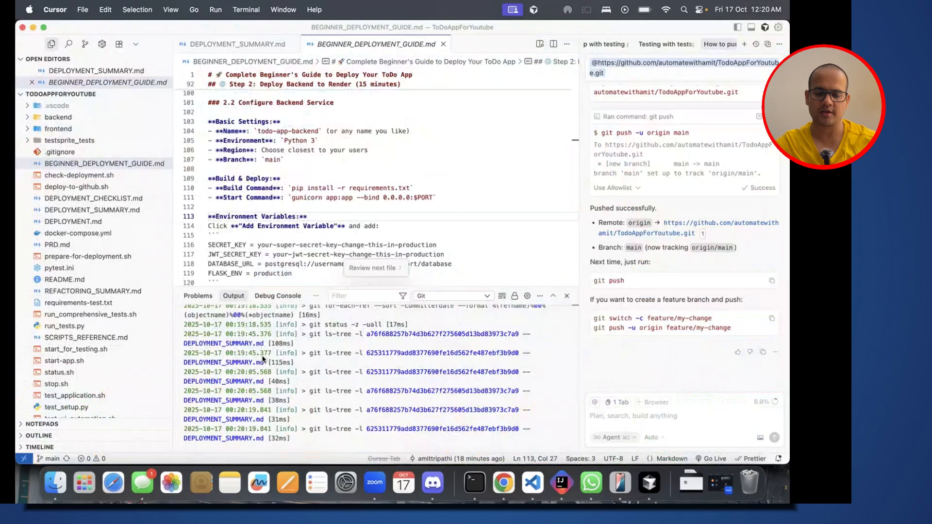
pyautogui.scroll(-2, 284, 235)
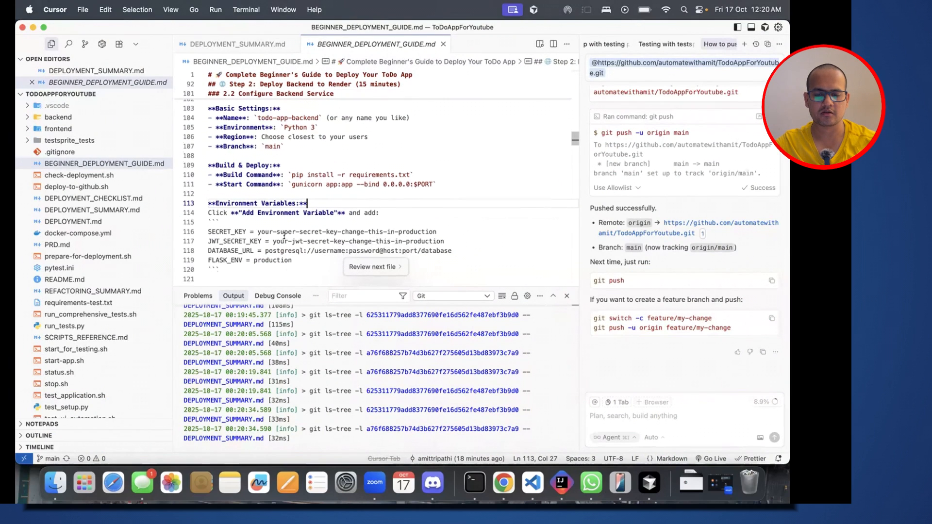
pyautogui.moveTo(432, 181); pyautogui.dragTo(292, 179)
pyautogui.press('super+c')
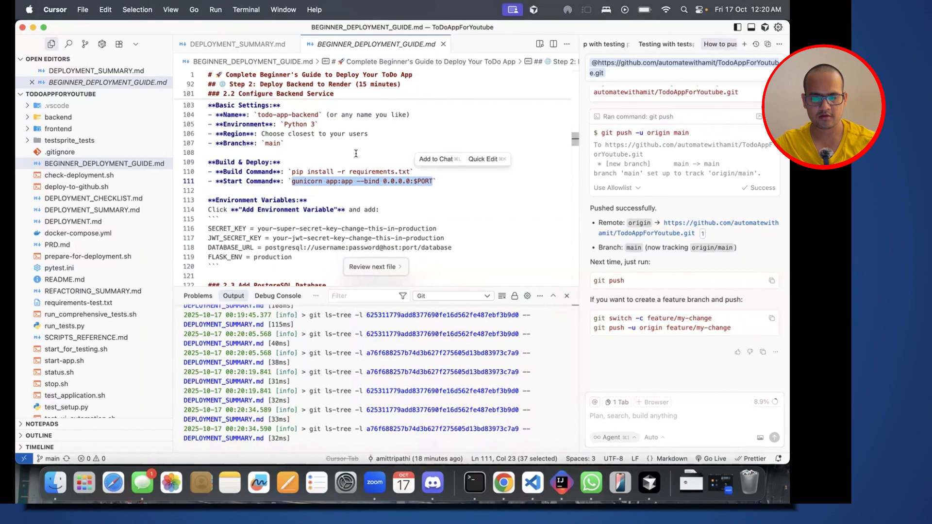
pyautogui.press('super+Tab')
pyautogui.moveTo(444, 350); pyautogui.dragTo(271, 345)
pyautogui.press('super+v')
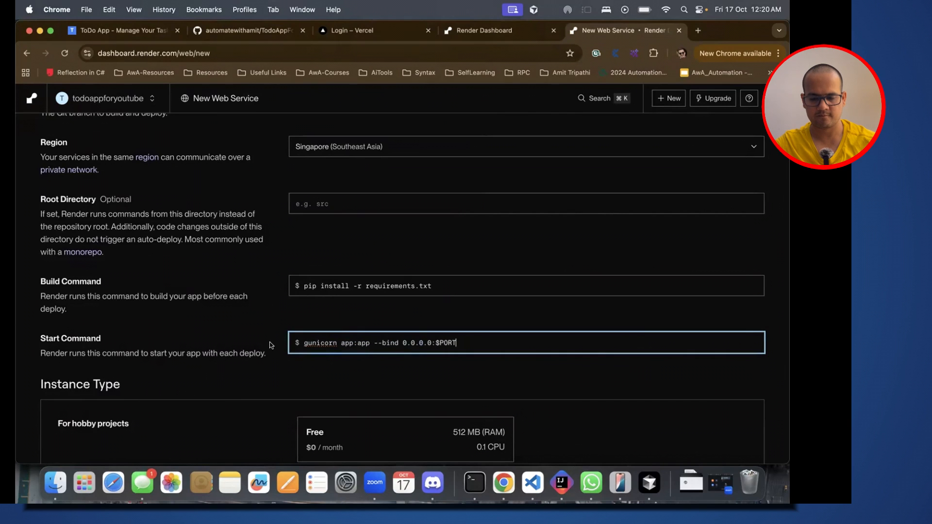
pyautogui.click(366, 321)
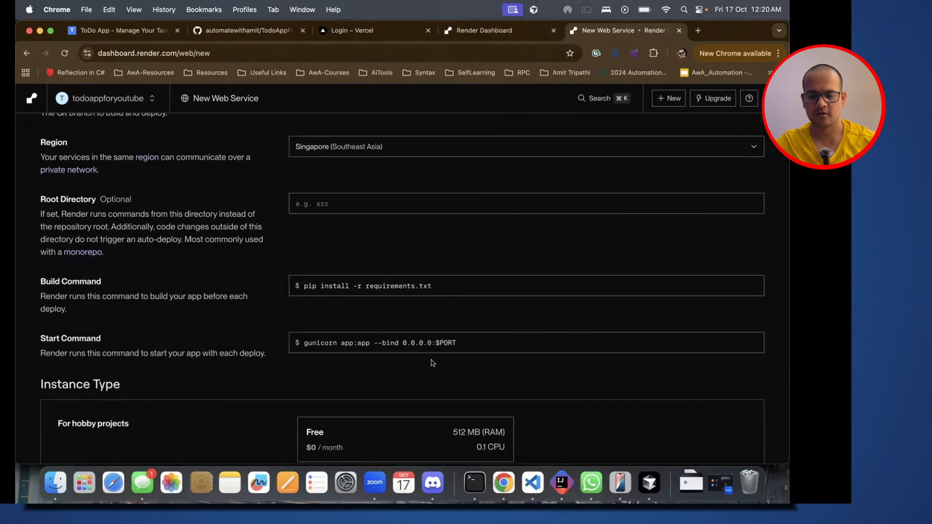
# Step: Choose the Free instance type for the web service
pyautogui.scroll(-3, 420, 371)
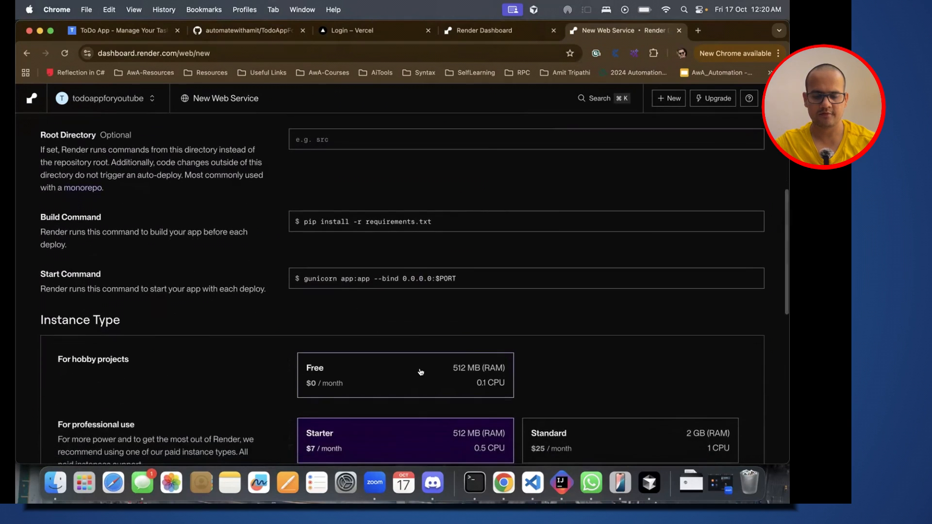
pyautogui.scroll(-2, 418, 370)
pyautogui.click(385, 319)
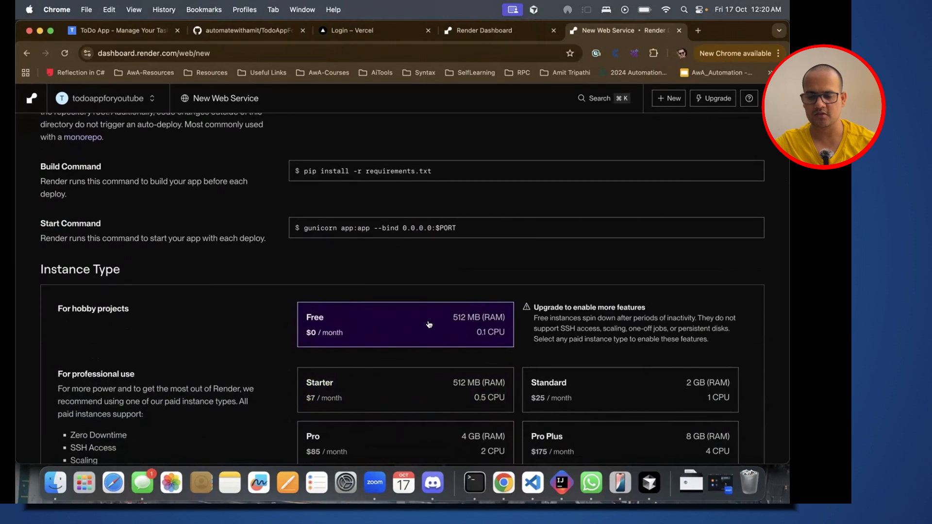
# Step: Look at Render's Environment Variables section and read the guide in Cursor from Environment Variables to section 2.3 Add PostgreSQL Database
pyautogui.scroll(-8, 458, 331)
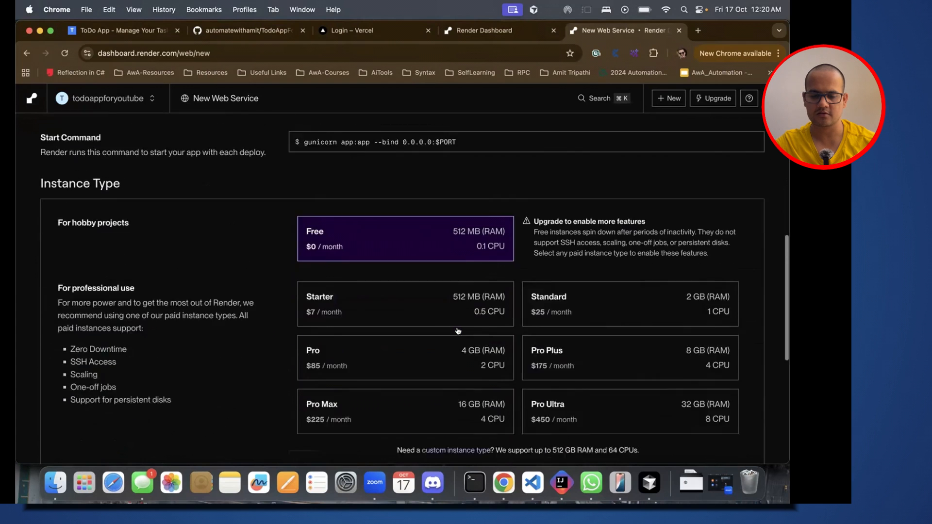
pyautogui.scroll(-8, 458, 329)
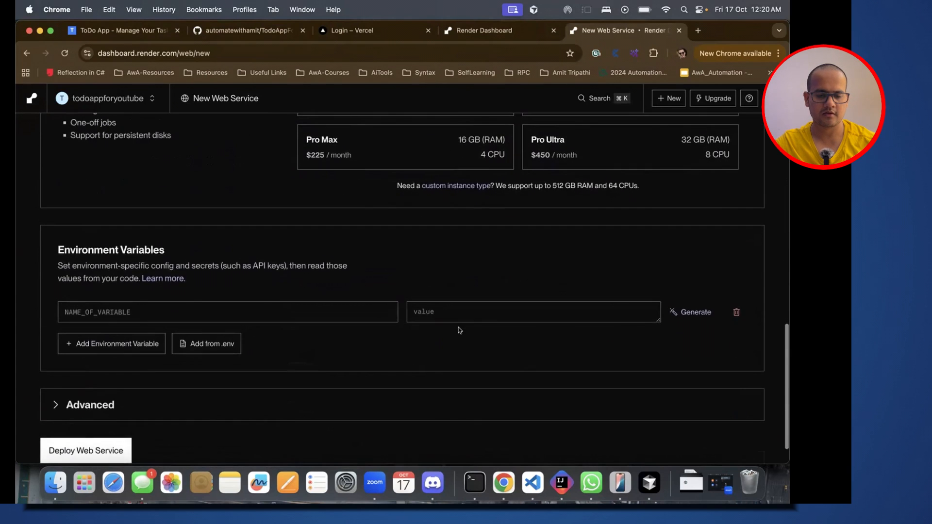
pyautogui.press('super+Tab')
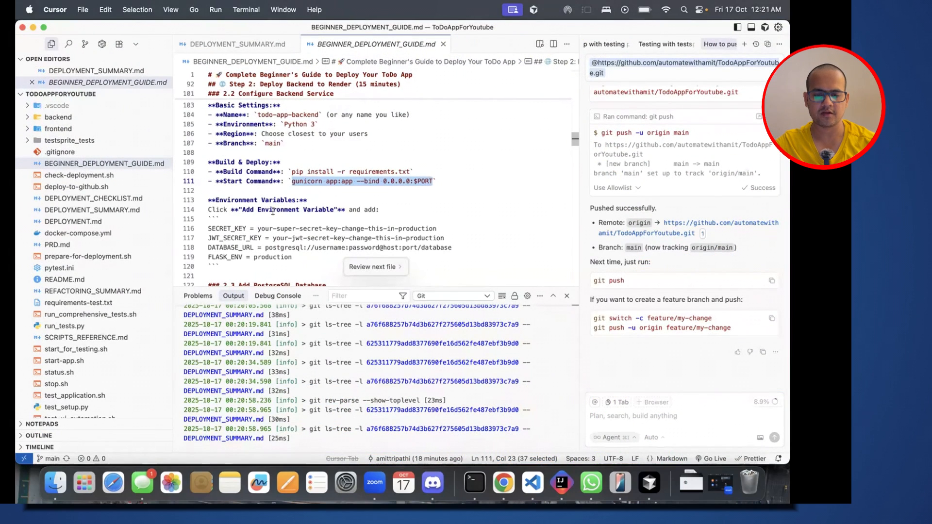
pyautogui.scroll(-2, 292, 226)
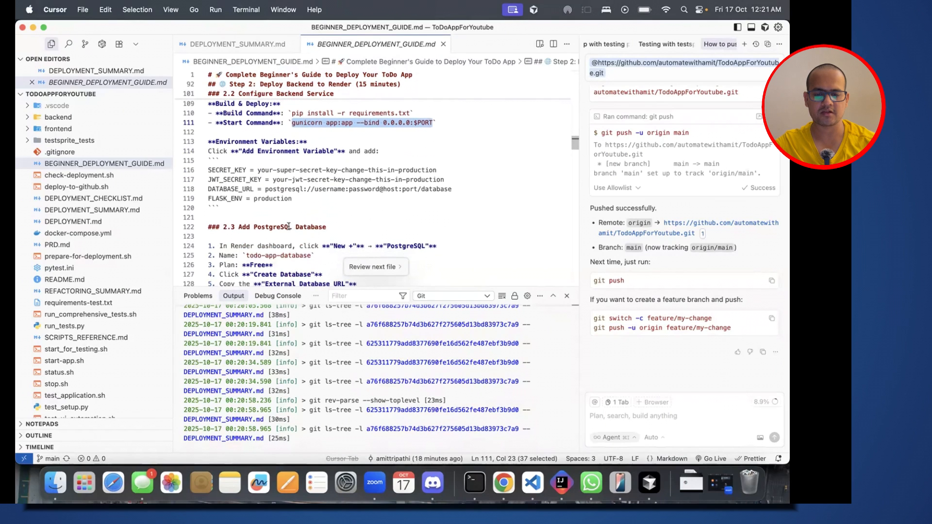
pyautogui.scroll(-3, 292, 195)
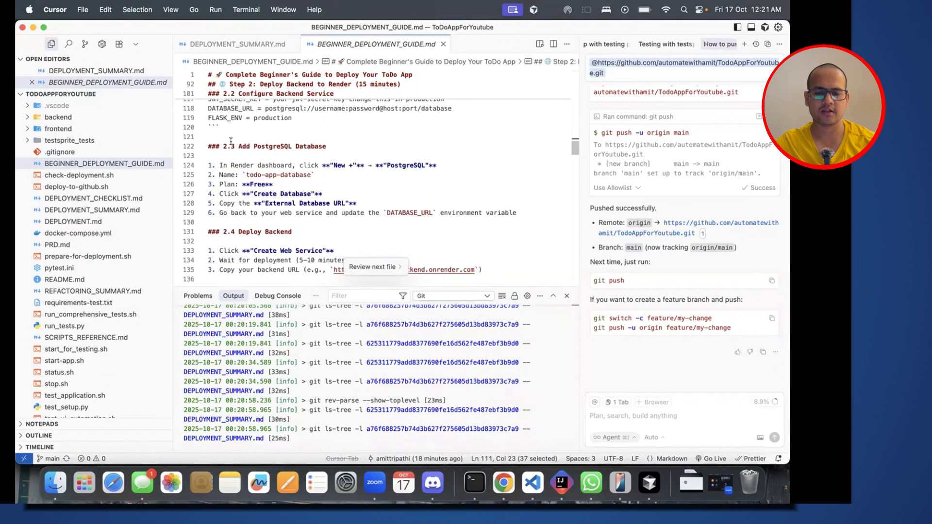
pyautogui.click(335, 143)
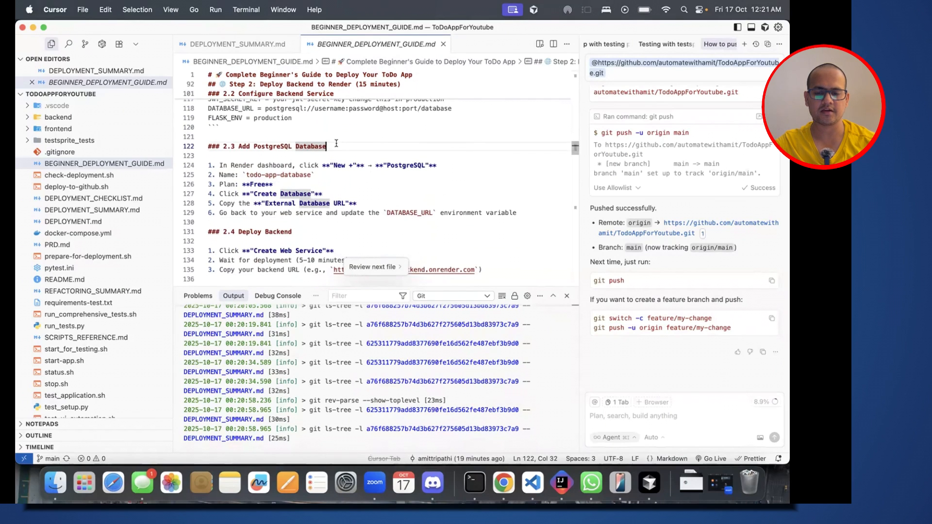
# Step: Return to Render, expand the web service's Advanced settings and review them through Build Filters
pyautogui.press('super+Tab')
pyautogui.scroll(-1, 270, 260)
pyautogui.click(70, 363)
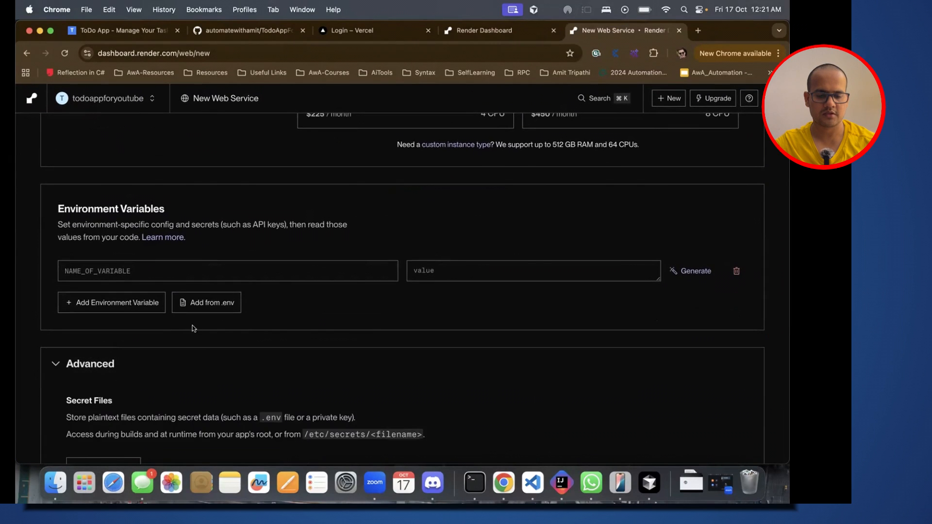
pyautogui.scroll(-3, 194, 329)
pyautogui.scroll(-6, 196, 329)
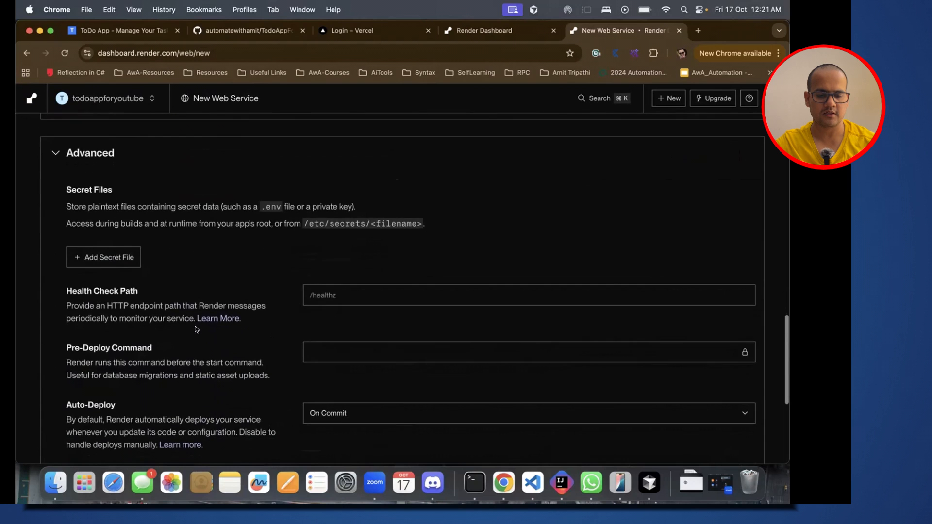
pyautogui.scroll(-1, 196, 329)
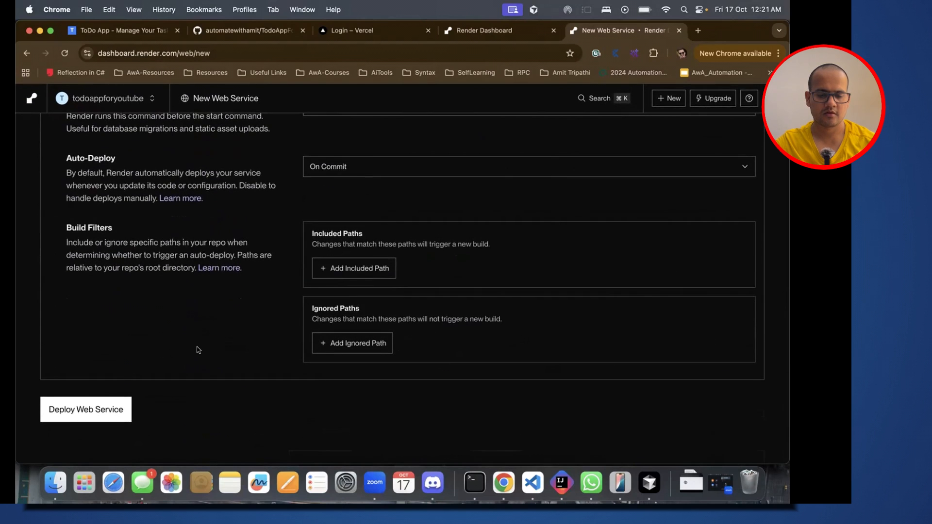
# Step: Read section 2.4 Deploy Backend of the guide in Cursor and deploy the web service in Render
pyautogui.press('super+Tab')
pyautogui.click(314, 228)
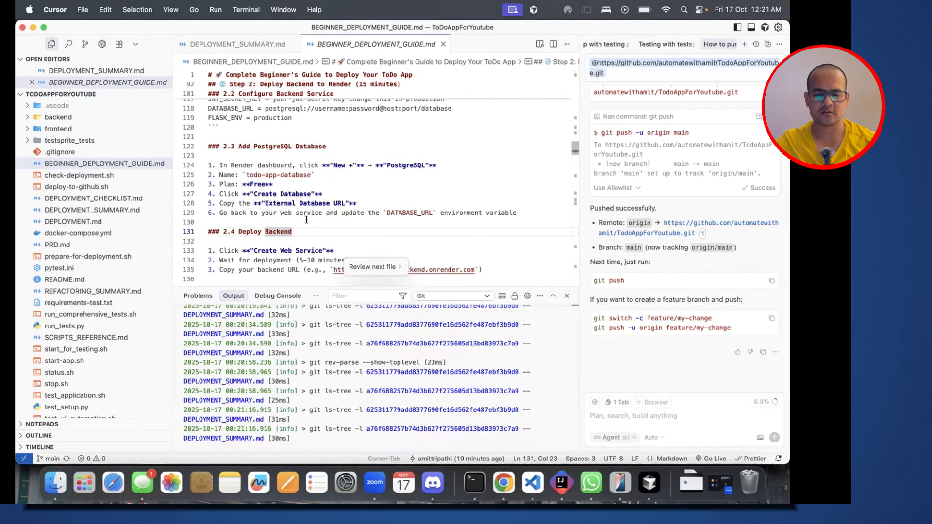
pyautogui.scroll(-3, 313, 222)
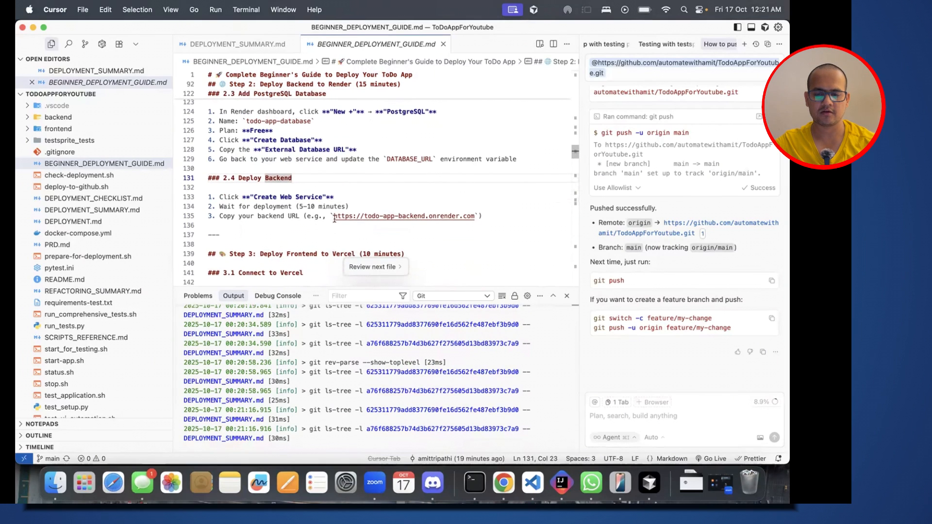
pyautogui.press('super+Tab')
pyautogui.click(127, 406)
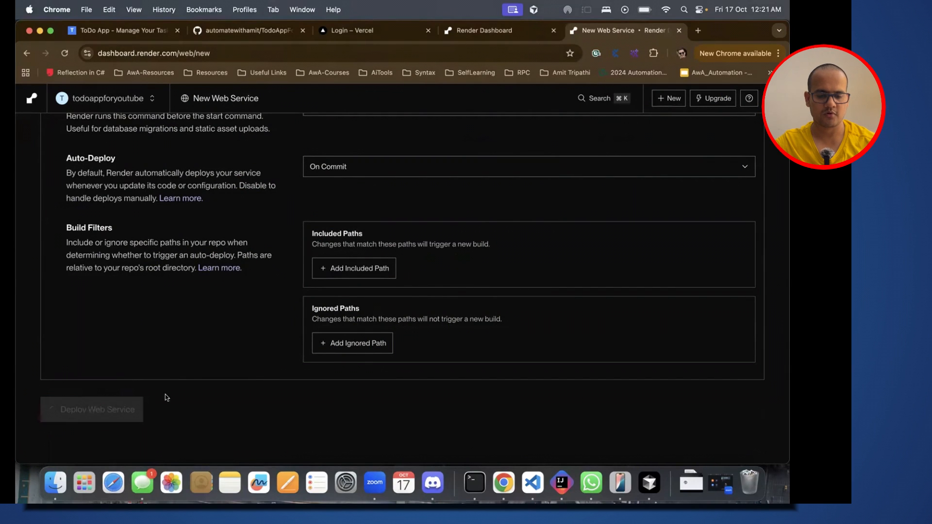
# Step: Review the submitted web service settings and examine the todo-app-backend deploy log
pyautogui.scroll(6, 264, 282)
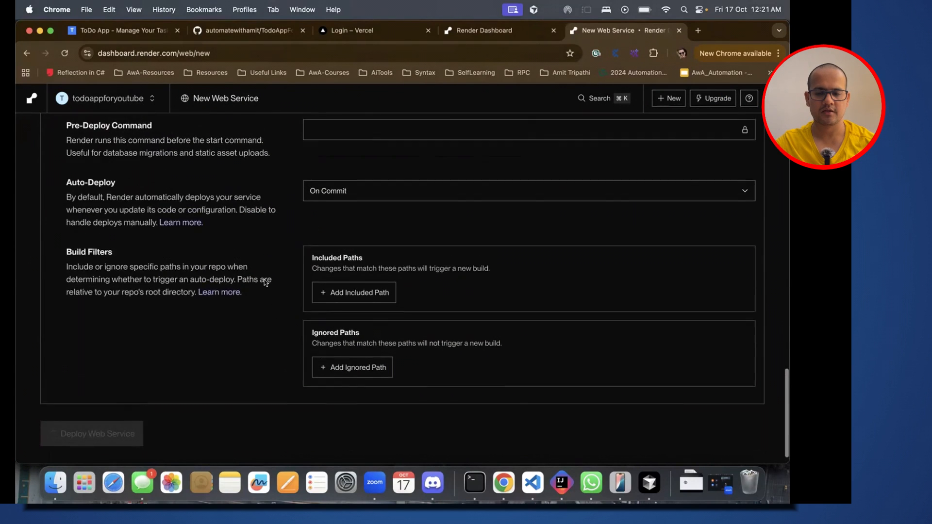
pyautogui.scroll(4, 264, 280)
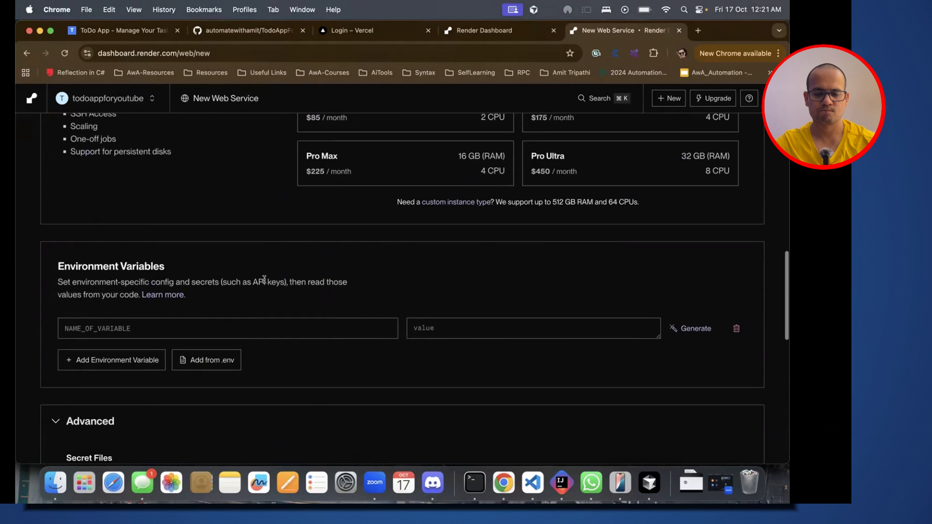
pyautogui.scroll(7, 264, 280)
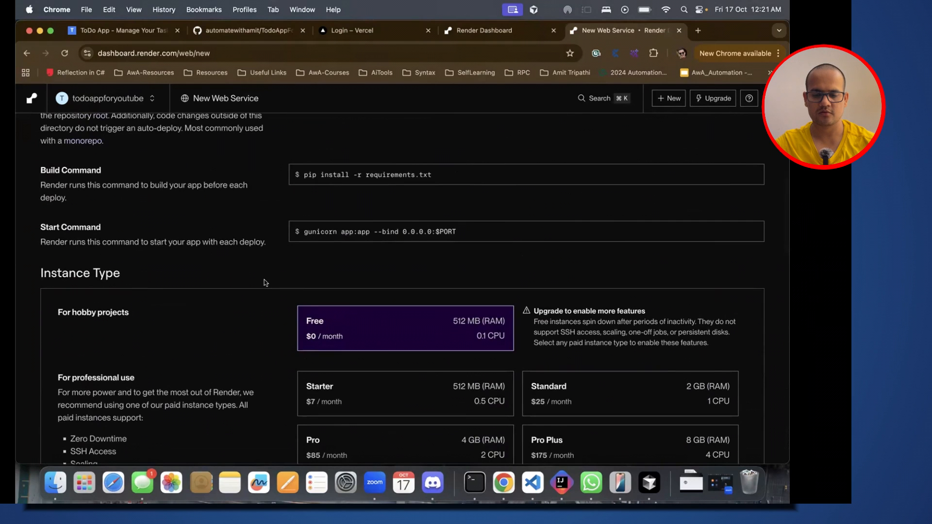
pyautogui.scroll(-9, 264, 279)
pyautogui.scroll(-9, 263, 282)
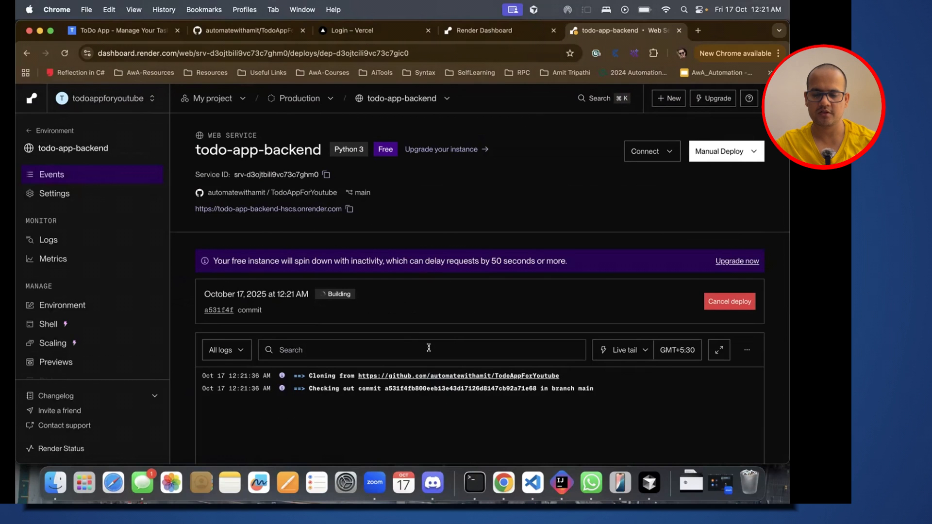
pyautogui.scroll(-3, 430, 345)
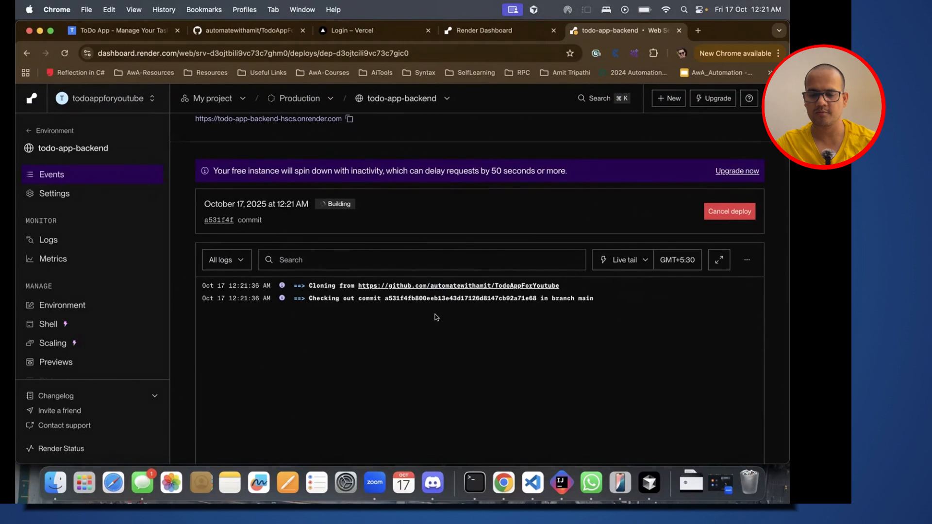
# Step: Copy the todo-app-backend service's public onrender.com URL
pyautogui.scroll(3, 435, 317)
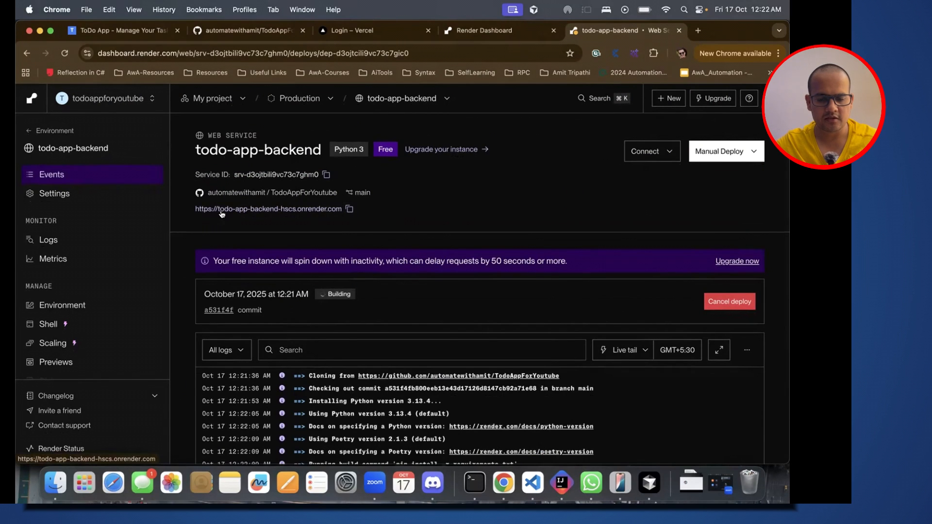
pyautogui.click(349, 209)
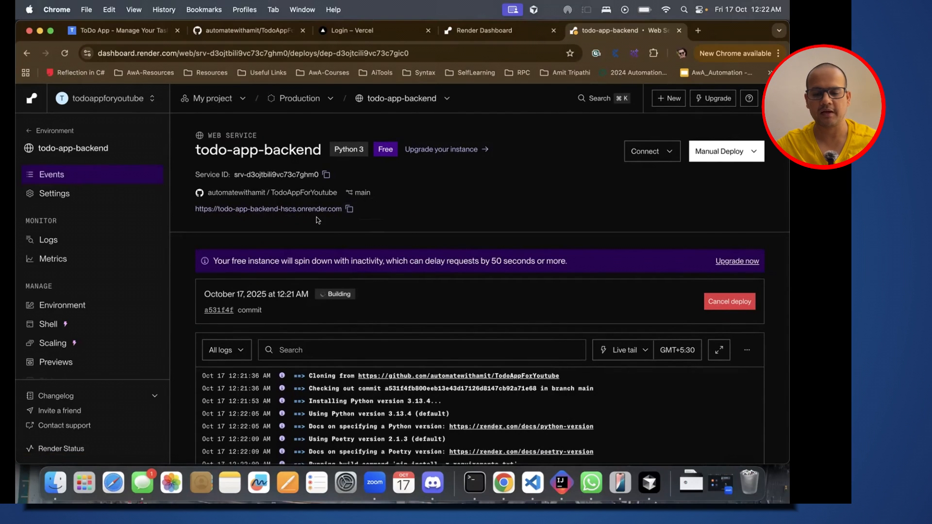
pyautogui.click(350, 210)
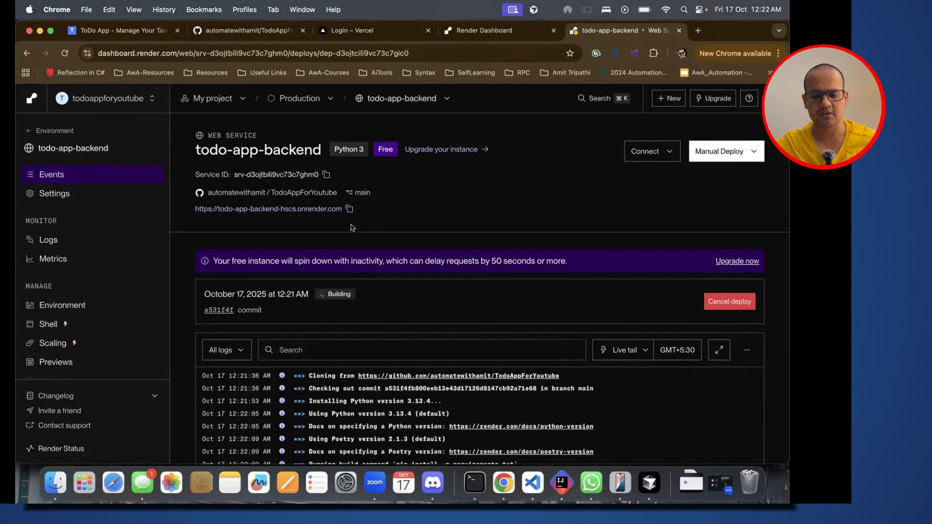
# Step: Examine the deploy log of the 12:21 AM todo-app-backend deploy, down to its closing lines
pyautogui.scroll(-5, 351, 226)
pyautogui.scroll(-1, 372, 344)
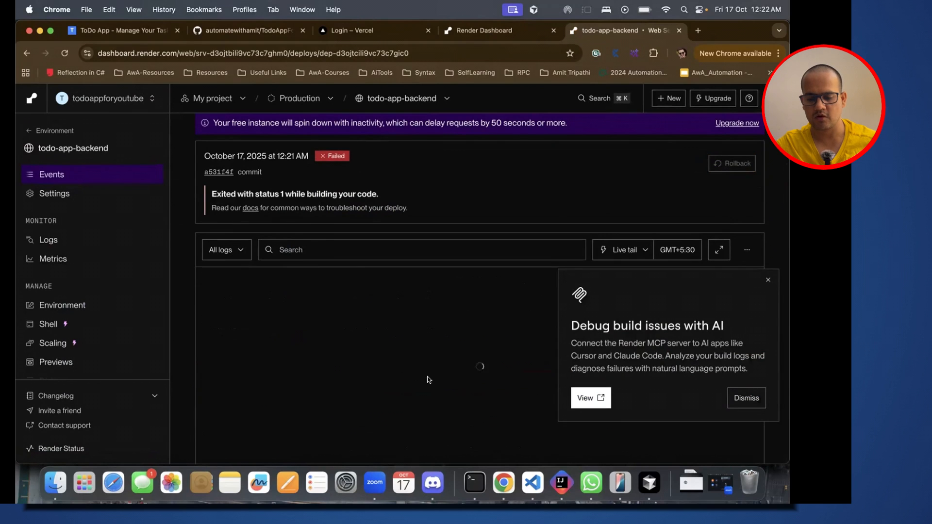
pyautogui.scroll(-2, 368, 395)
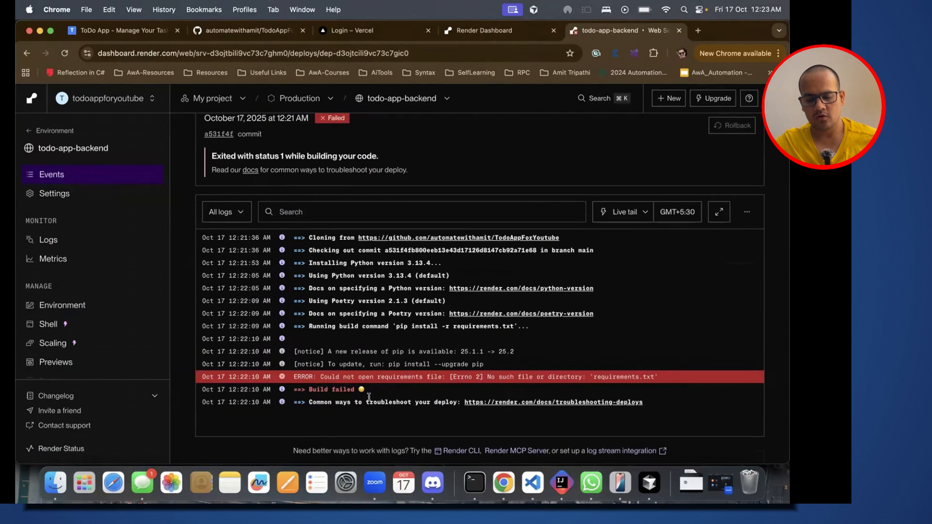
pyautogui.moveTo(356, 374); pyautogui.dragTo(389, 374)
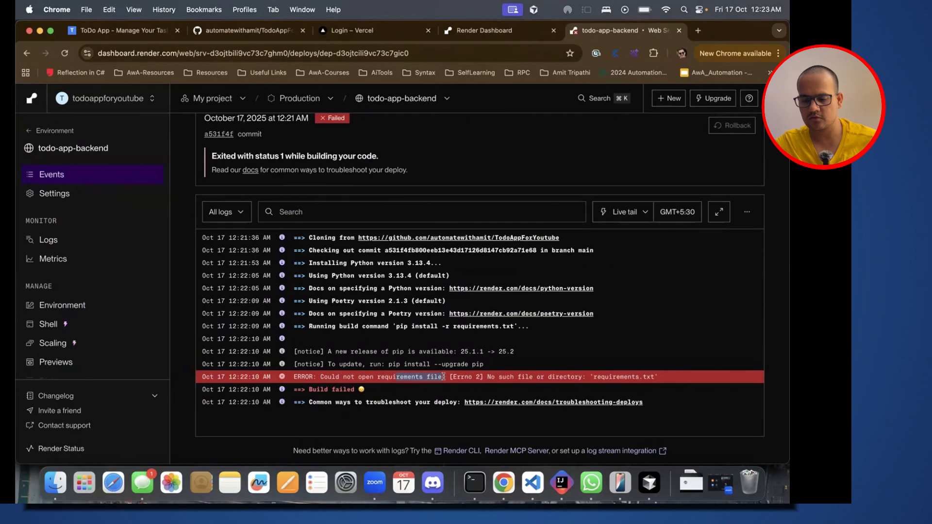
# Step: Switch to Cursor, open the backend folder's requirements.txt and look through the project tree for other requirements files
pyautogui.press('super+Tab')
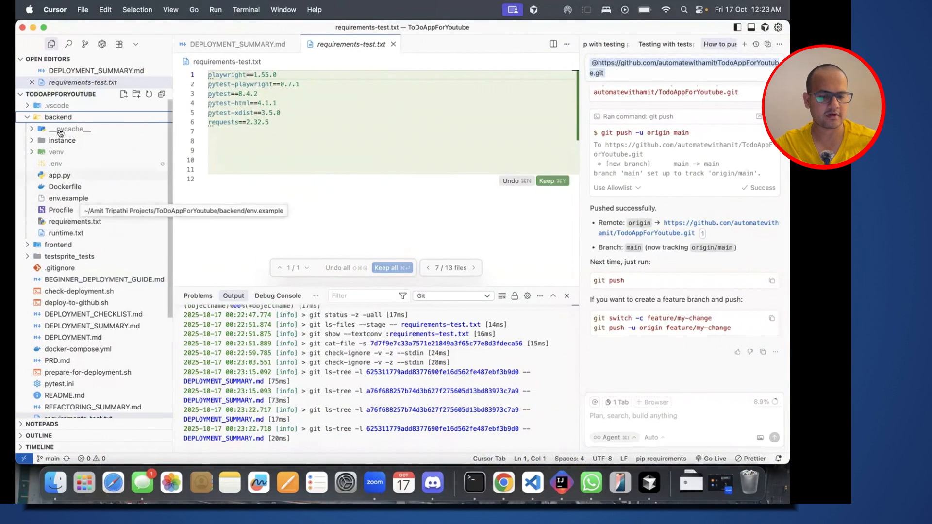
pyautogui.click(64, 222)
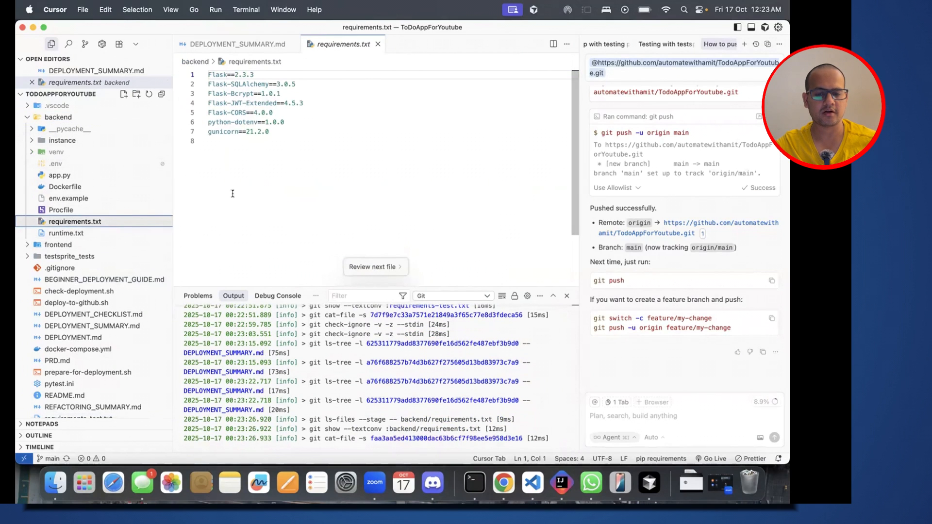
pyautogui.scroll(-5, 106, 226)
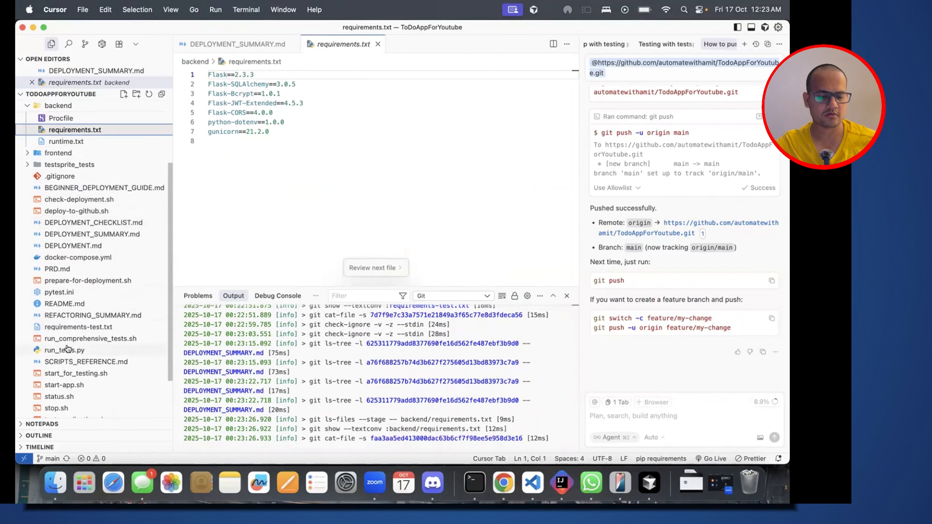
pyautogui.scroll(-3, 89, 213)
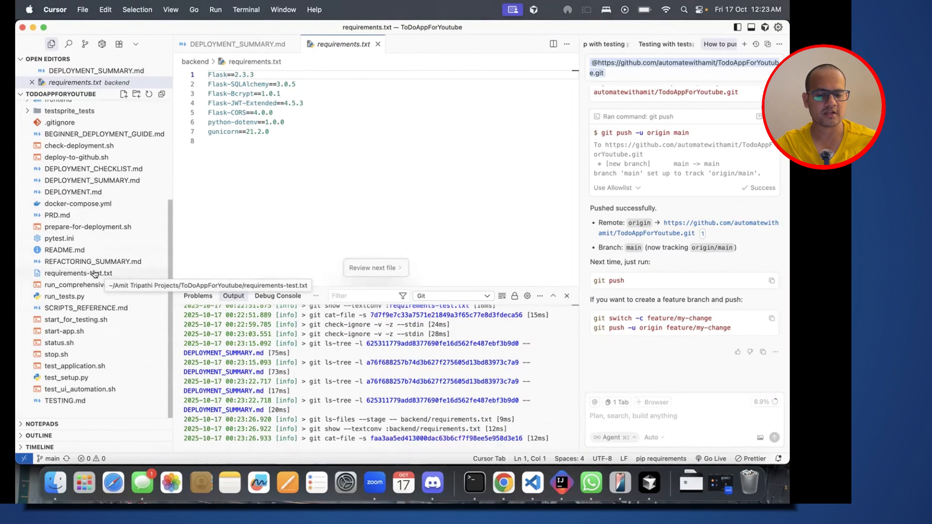
pyautogui.scroll(6, 103, 215)
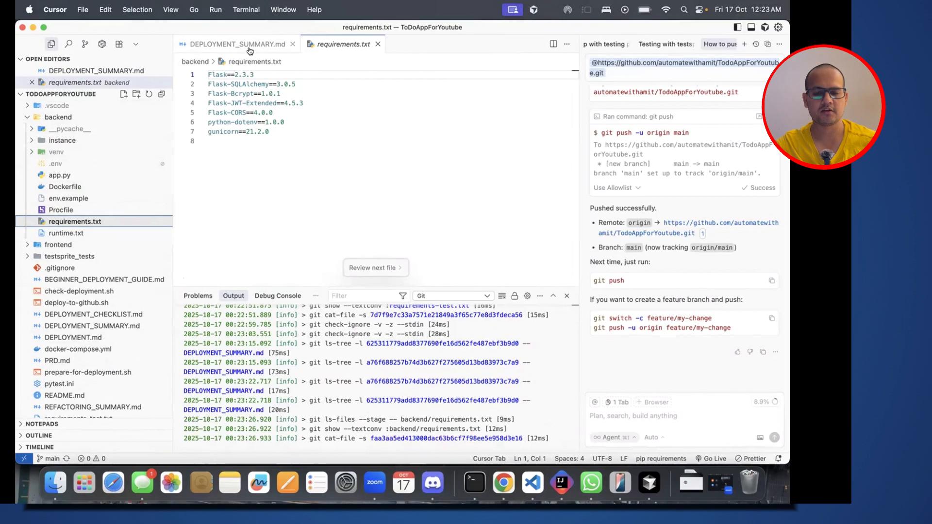
# Step: Return to Render, open the todo-app-backend service's settings and locate its Build Command
pyautogui.press('super+Tab')
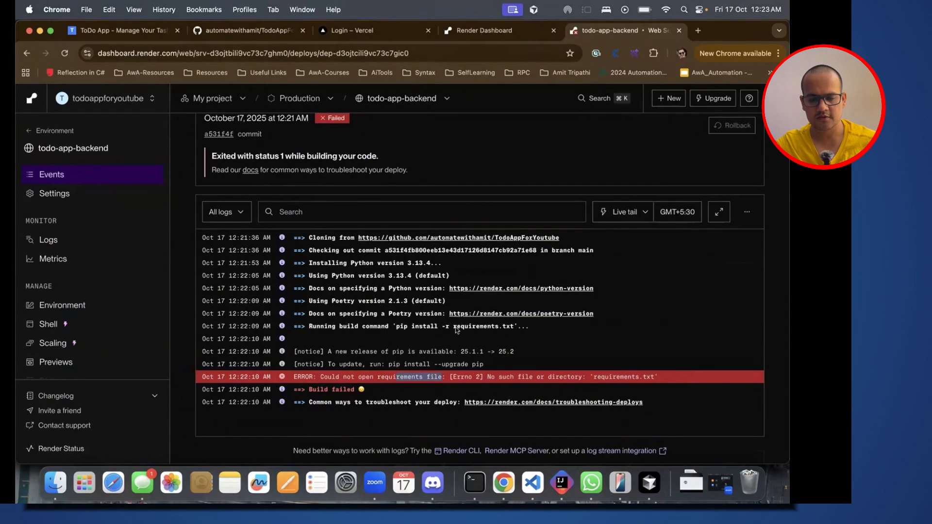
pyautogui.scroll(5, 419, 286)
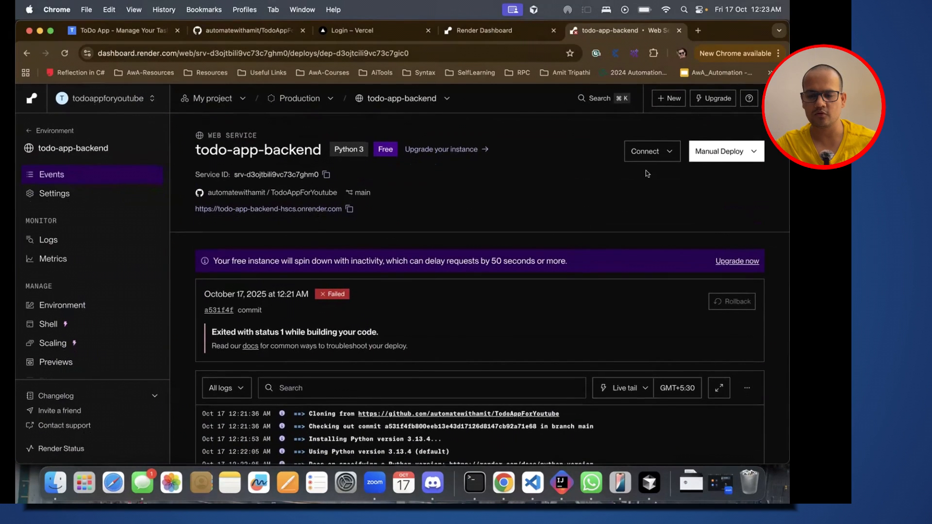
pyautogui.click(665, 153)
pyautogui.click(601, 148)
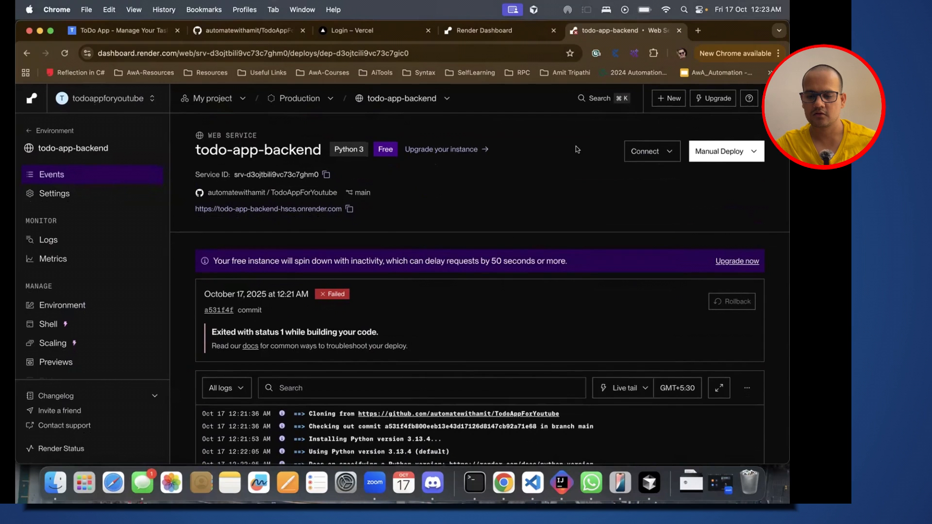
pyautogui.click(76, 194)
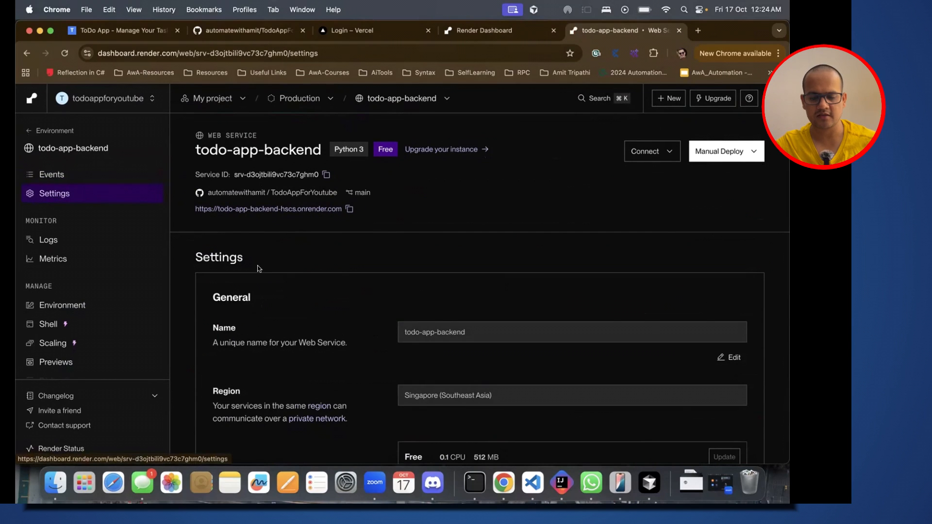
pyautogui.scroll(-5, 261, 270)
pyautogui.scroll(-7, 261, 271)
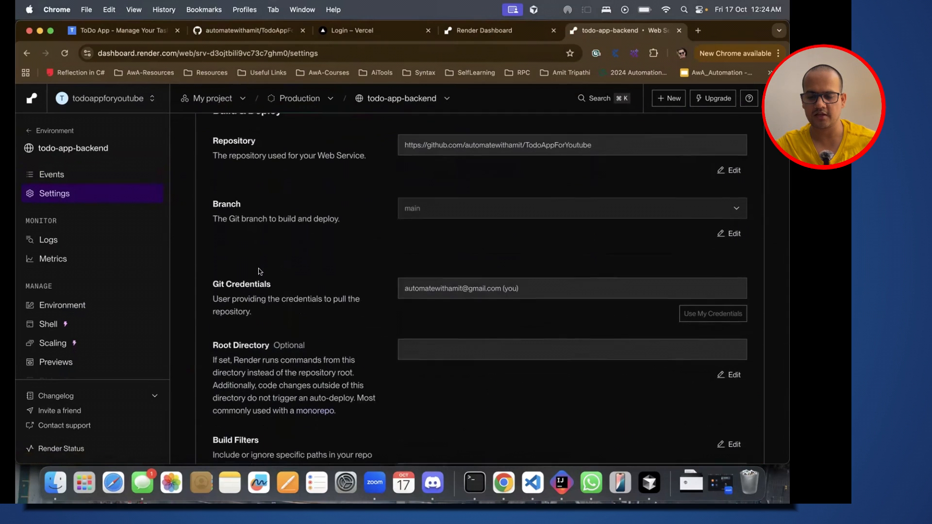
pyautogui.scroll(-10, 258, 270)
pyautogui.scroll(2, 259, 271)
pyautogui.click(459, 235)
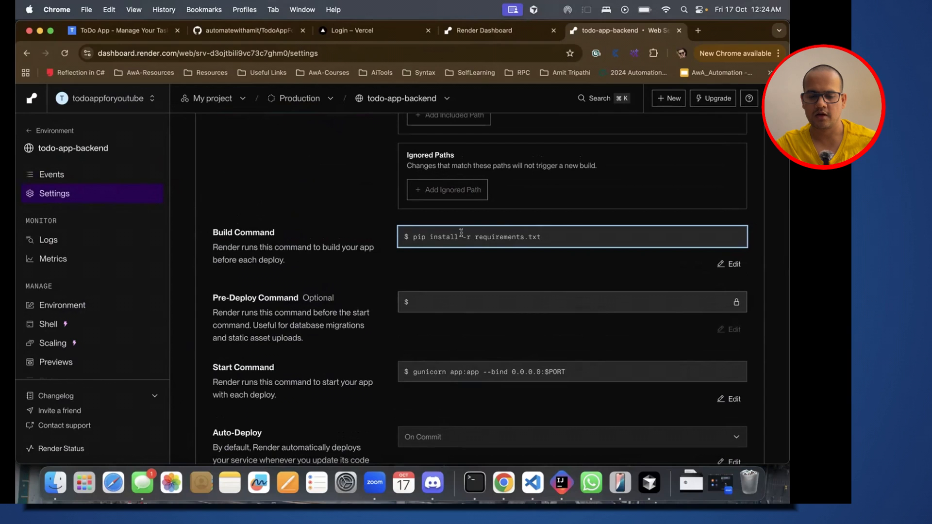
pyautogui.moveTo(563, 235); pyautogui.dragTo(410, 237)
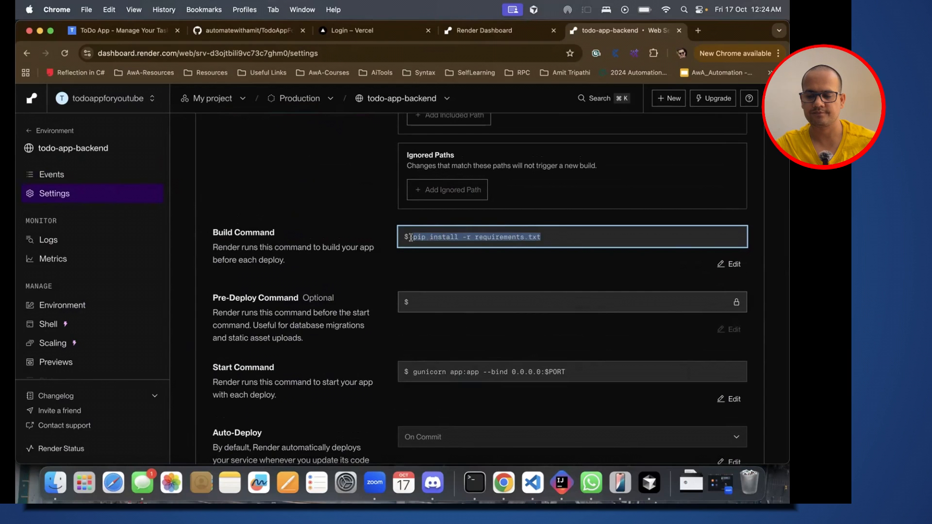
pyautogui.click(391, 277)
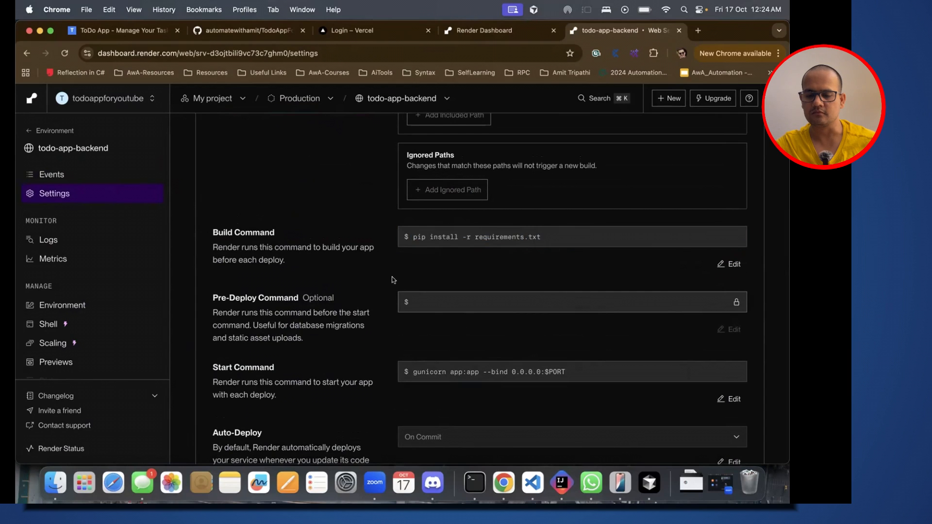
# Step: Change the Build Command to "pip install -r backend/requirements.txt" and save the change
pyautogui.click(730, 264)
pyautogui.click(539, 236)
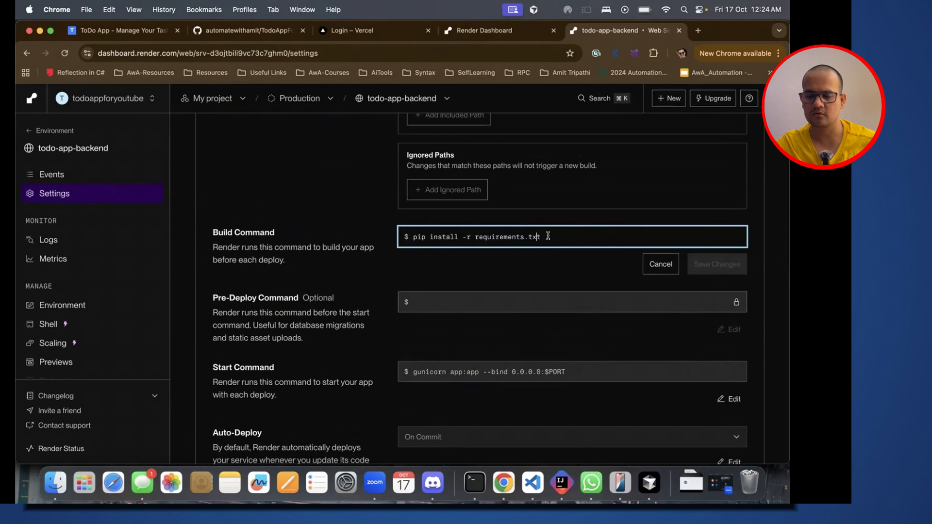
pyautogui.click(475, 237)
pyautogui.write('backend')
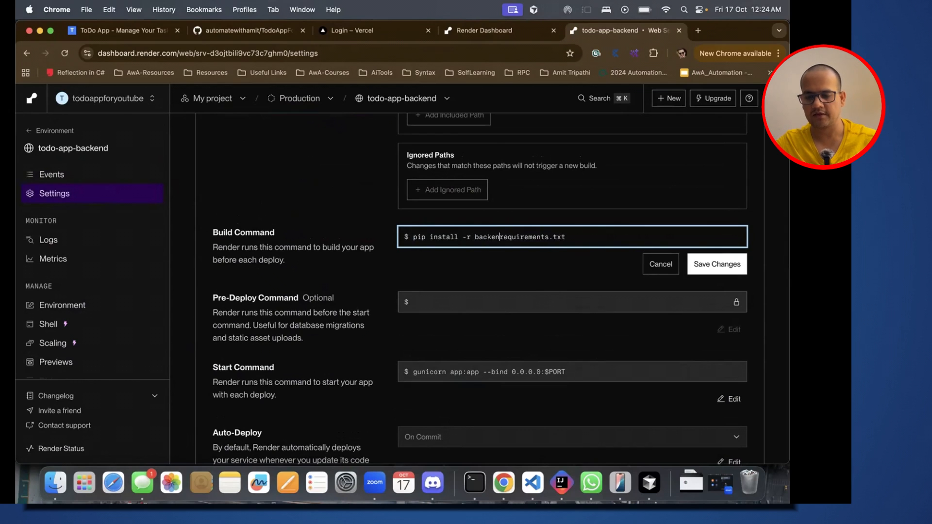
pyautogui.write('/')
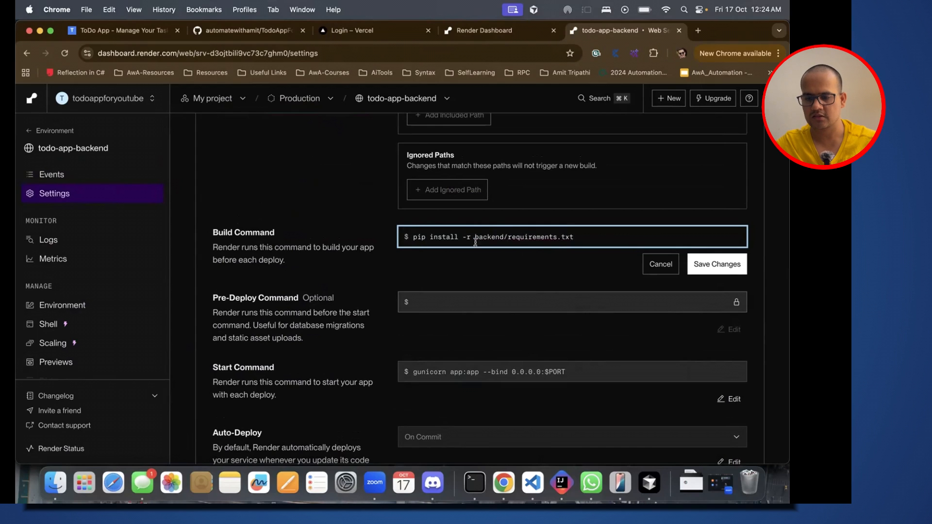
pyautogui.click(706, 264)
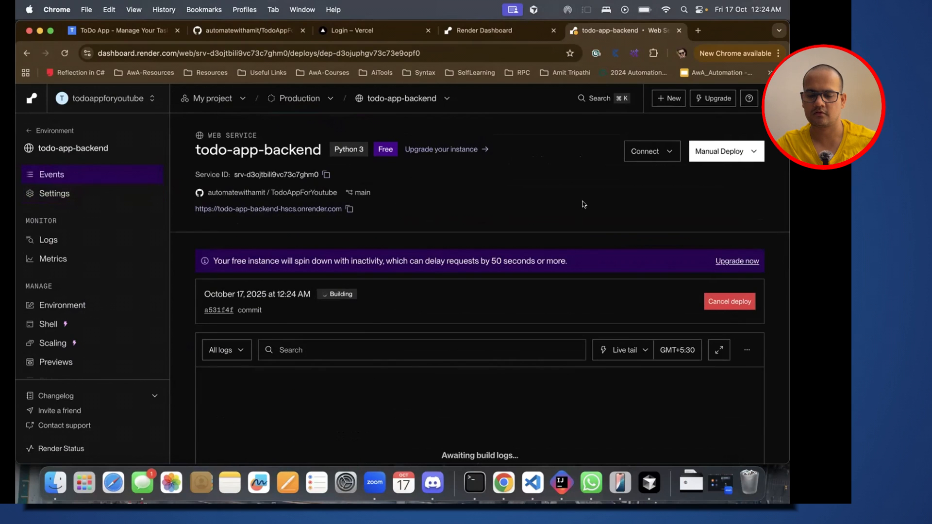
# Step: Examine the log of the new deploy, checking the build stage, the gunicorn start command and the traceback
pyautogui.scroll(-3, 584, 204)
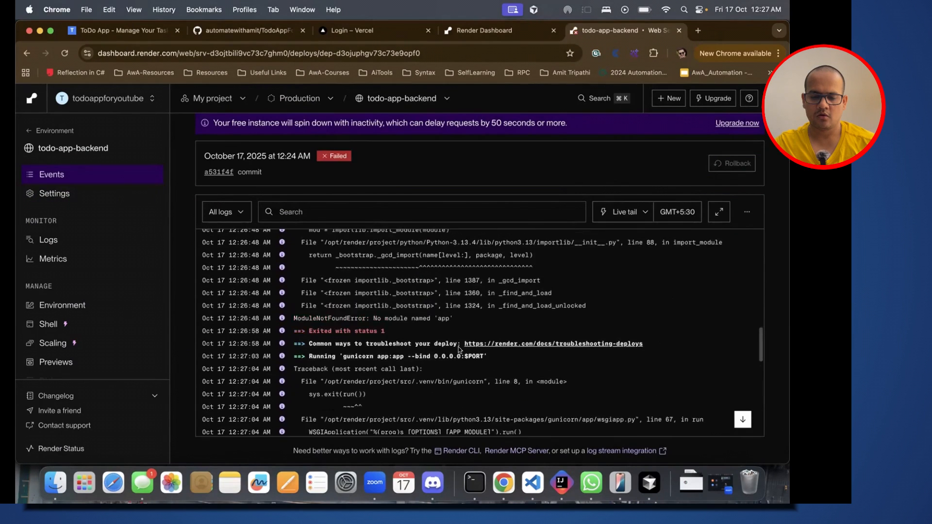
pyautogui.scroll(3, 458, 346)
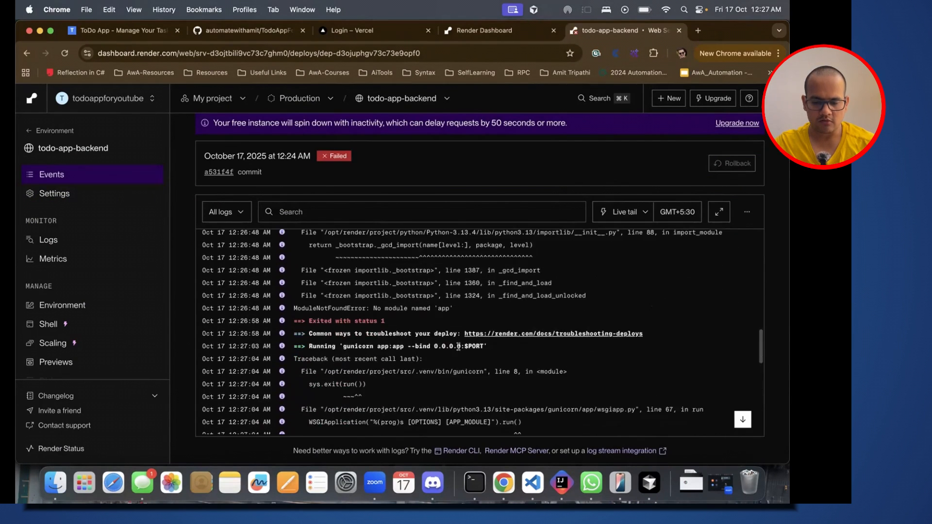
pyautogui.scroll(10, 458, 346)
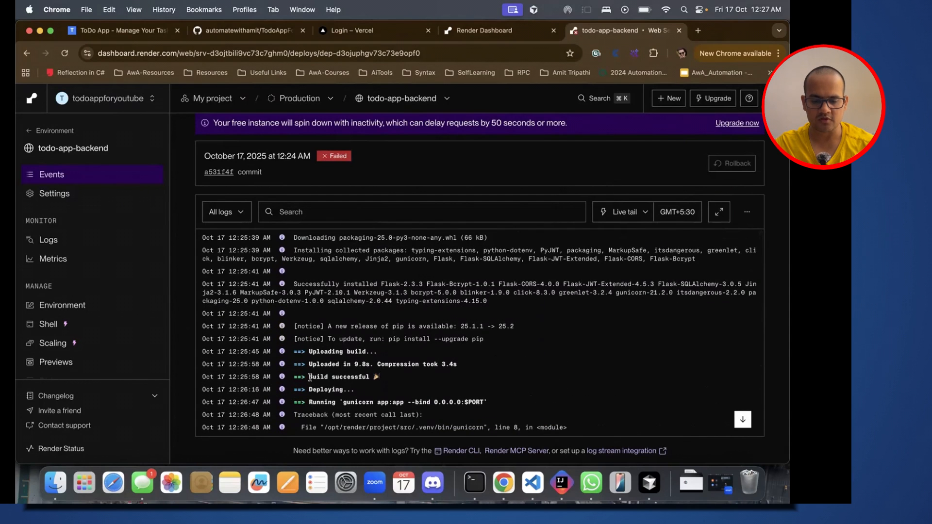
pyautogui.scroll(-1, 352, 387)
pyautogui.scroll(-3, 353, 387)
pyautogui.moveTo(344, 344); pyautogui.dragTo(389, 342)
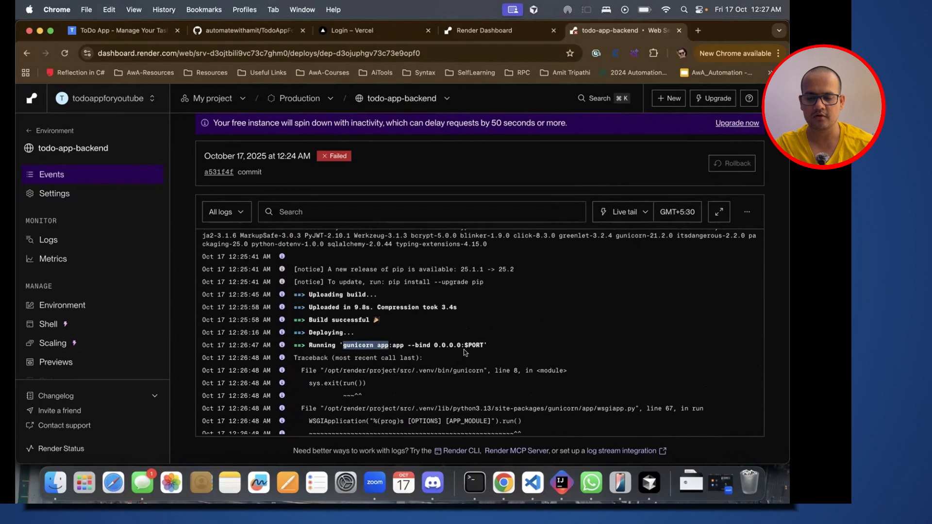
pyautogui.moveTo(484, 344); pyautogui.dragTo(398, 345)
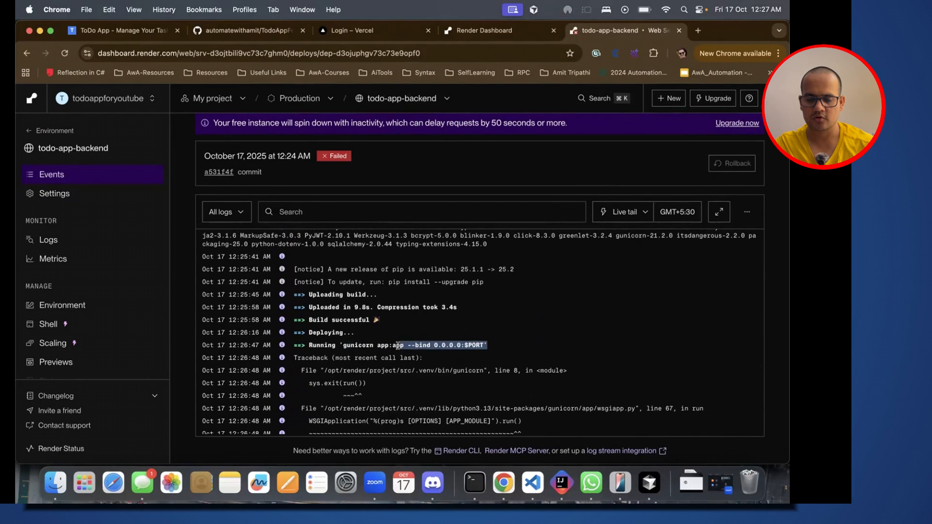
pyautogui.click(393, 345)
pyautogui.doubleClick(393, 344)
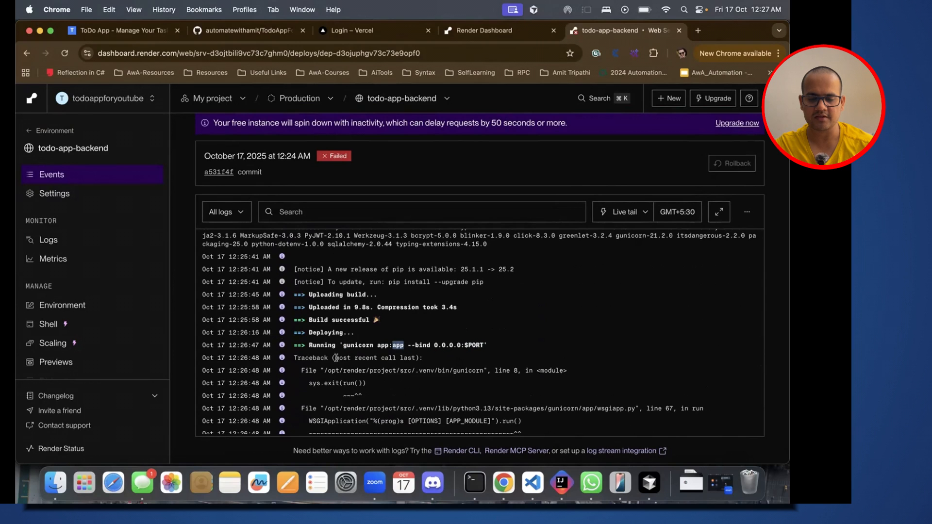
pyautogui.scroll(-2, 340, 357)
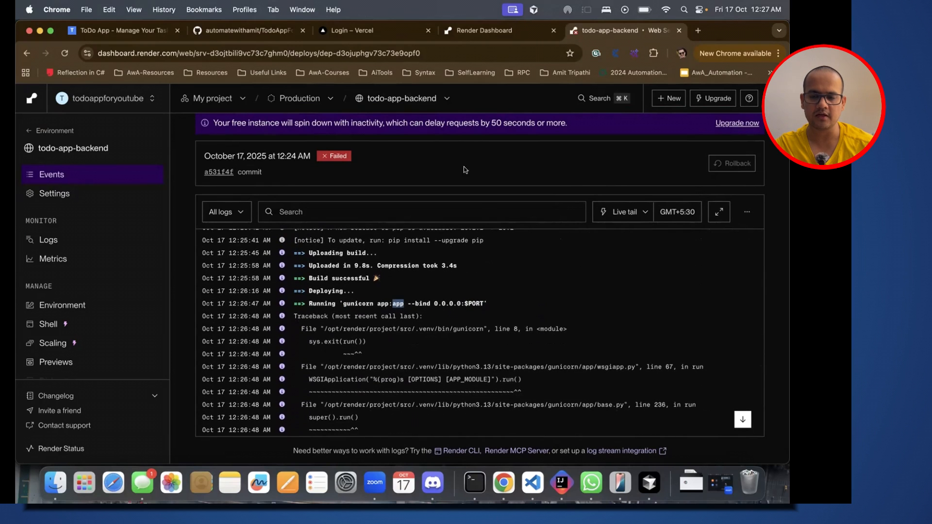
# Step: Switch to Cursor, open BEGINNER_DEPLOYMENT_GUIDE.md and read the Build & Deploy settings in section 2.2 Configure Backend Service
pyautogui.press('super+Tab')
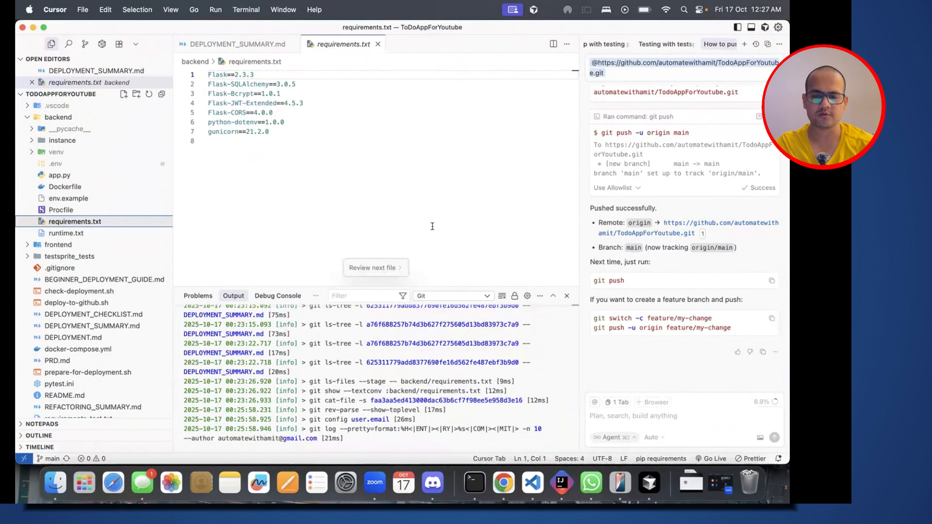
pyautogui.click(223, 44)
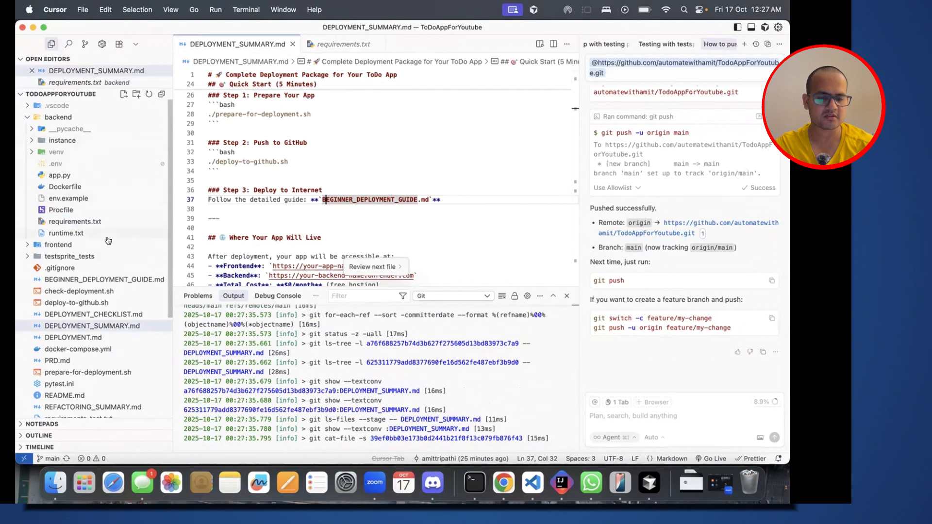
pyautogui.click(104, 280)
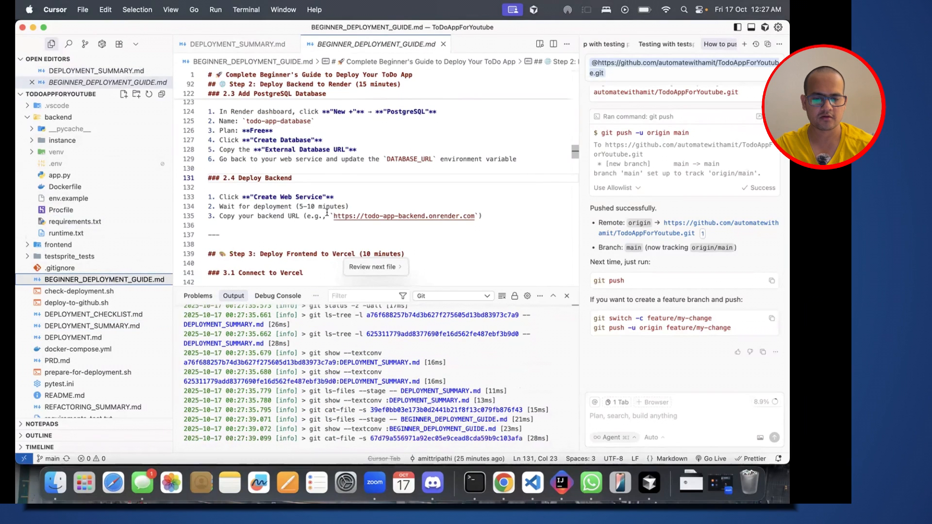
pyautogui.scroll(-4, 327, 212)
pyautogui.scroll(9, 327, 212)
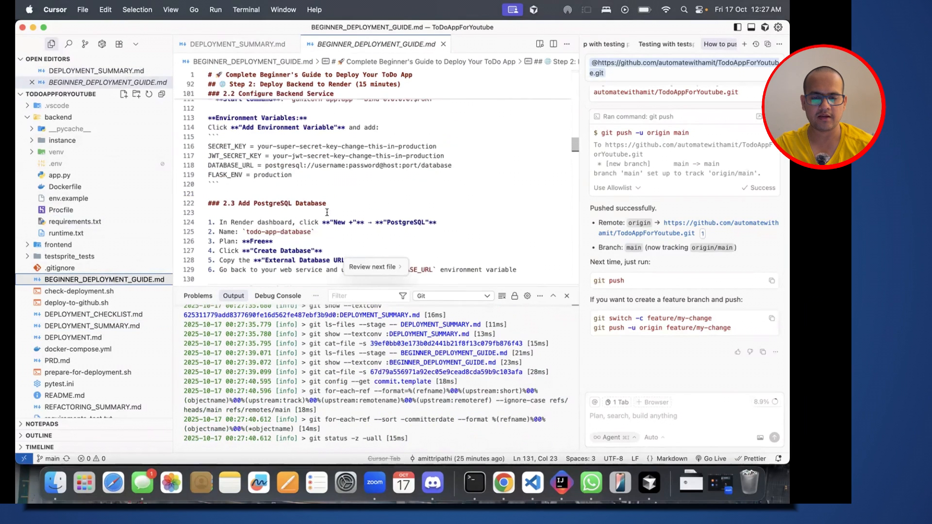
pyautogui.scroll(5, 326, 212)
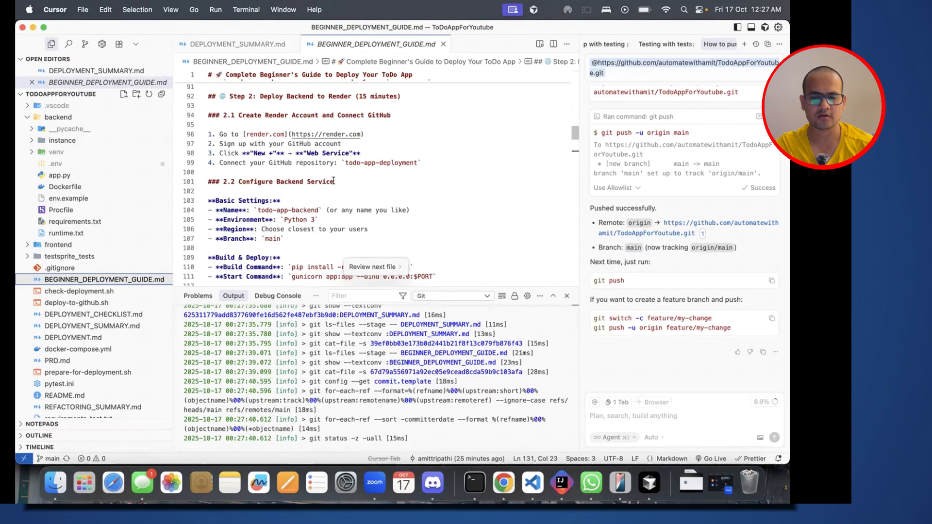
# Step: Check the gunicorn Start Command in the guide's Build & Deploy settings, highlighting the second app in app:app
pyautogui.scroll(6, 333, 180)
pyautogui.scroll(-9, 340, 175)
pyautogui.doubleClick(347, 166)
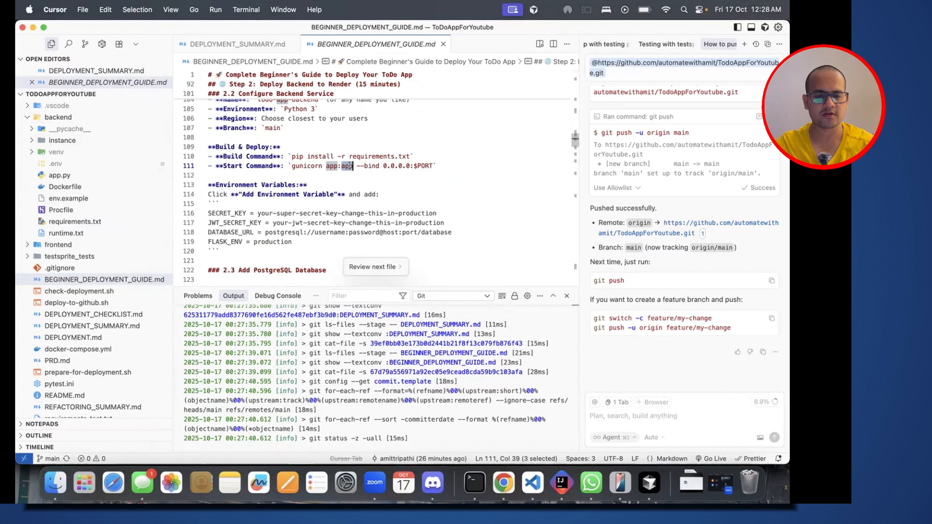
# Step: Switch to Render in Chrome, open the todo-app-backend service's settings and locate its Start Command
pyautogui.press('super+Tab')
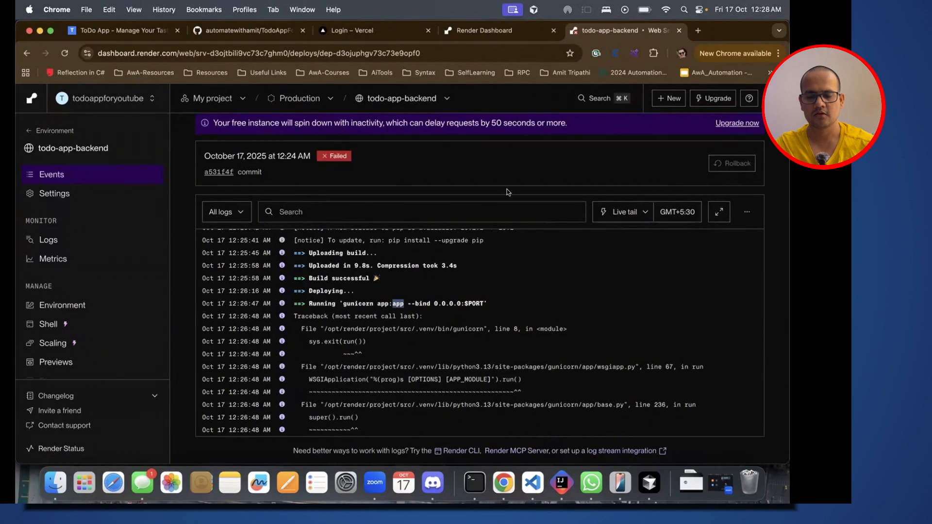
pyautogui.click(57, 195)
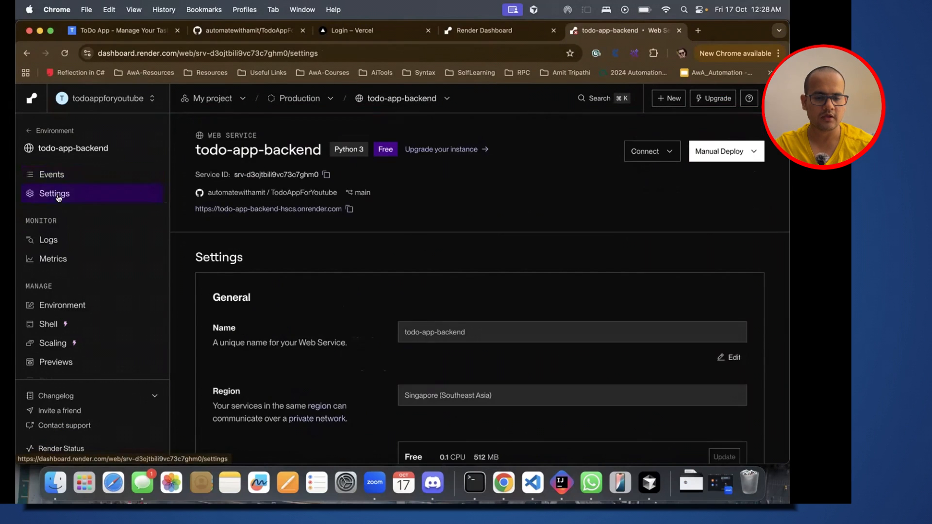
pyautogui.scroll(-3, 365, 327)
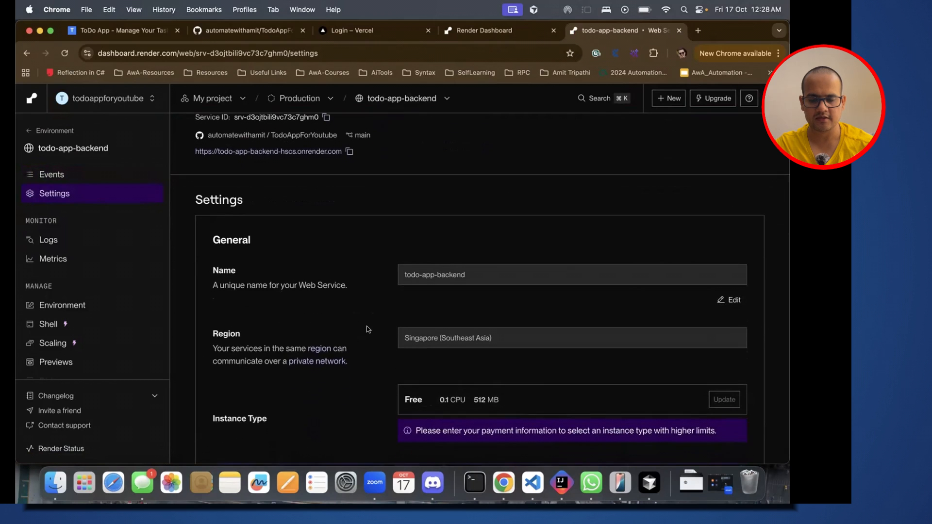
pyautogui.click(477, 271)
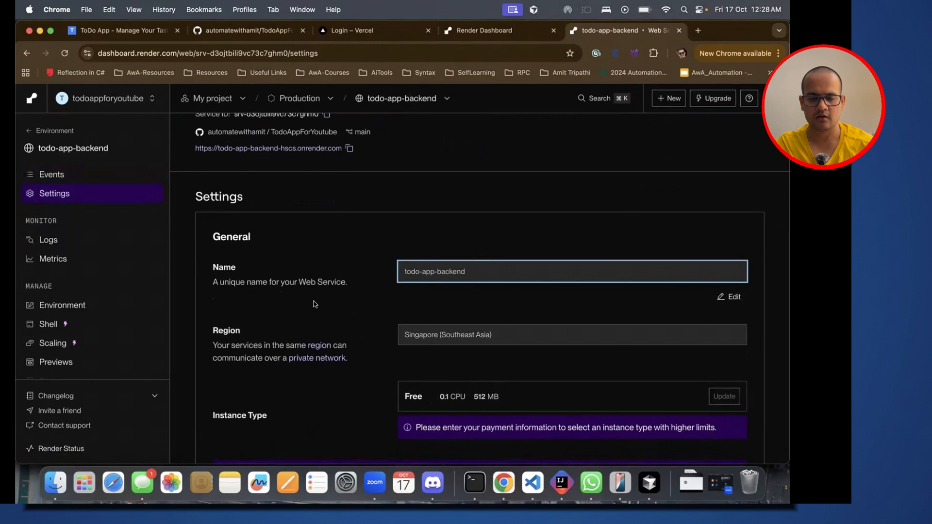
pyautogui.scroll(-5, 314, 301)
pyautogui.scroll(-3, 428, 281)
pyautogui.scroll(-10, 428, 281)
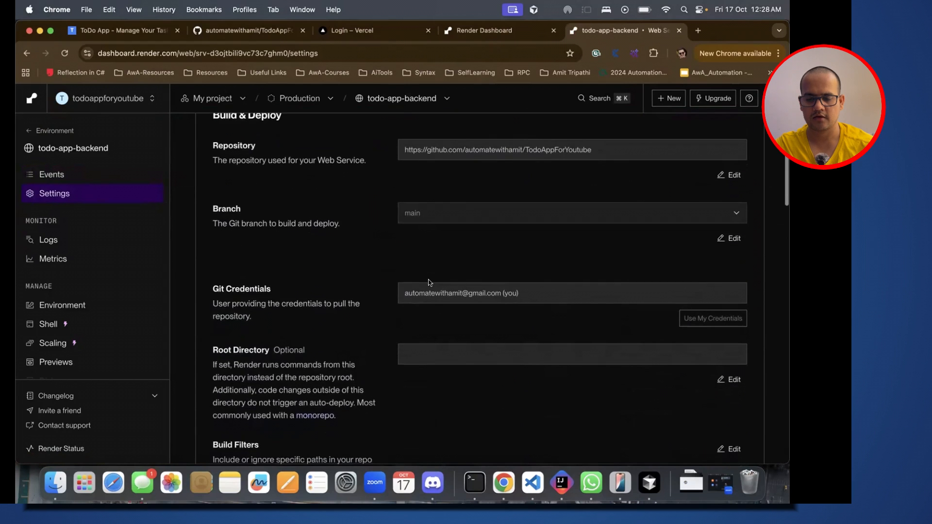
pyautogui.scroll(-15, 428, 282)
pyautogui.scroll(1, 428, 282)
# Step: Change the Start Command to "gunicorn app:todoappforyoutube --bind 0.0.0.0:$PORT" and save the change
pyautogui.click(728, 293)
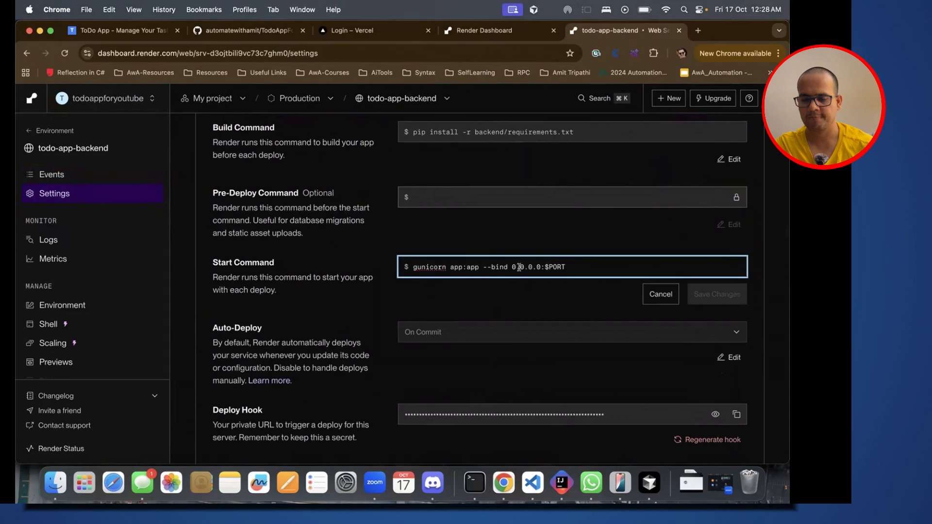
pyautogui.hotkey('alt', 'shift', 'Left')
pyautogui.doubleClick(473, 267)
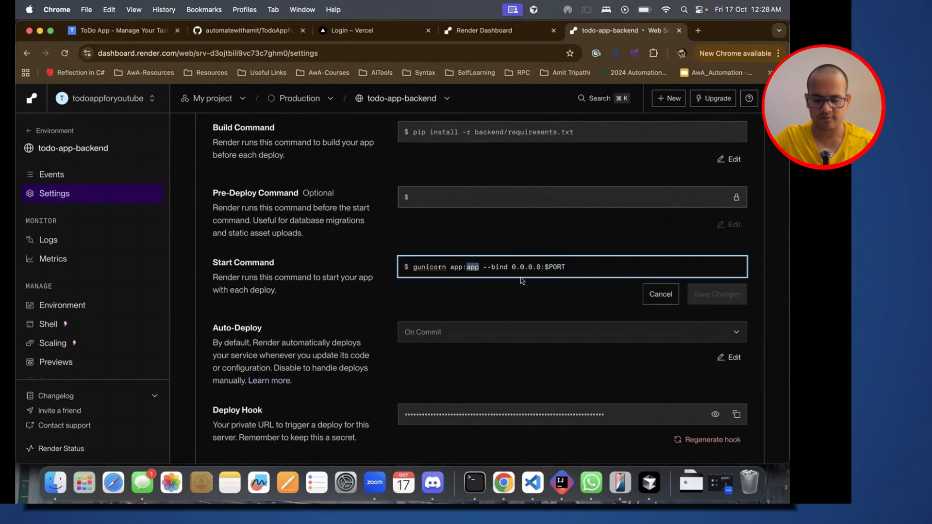
pyautogui.write('todoappp')
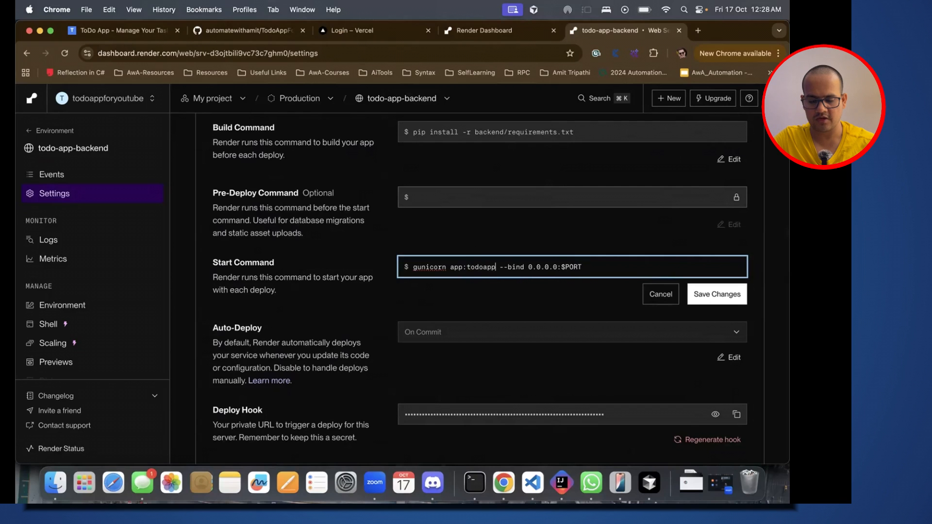
pyautogui.press('BackSpace')
pyautogui.write('foryou')
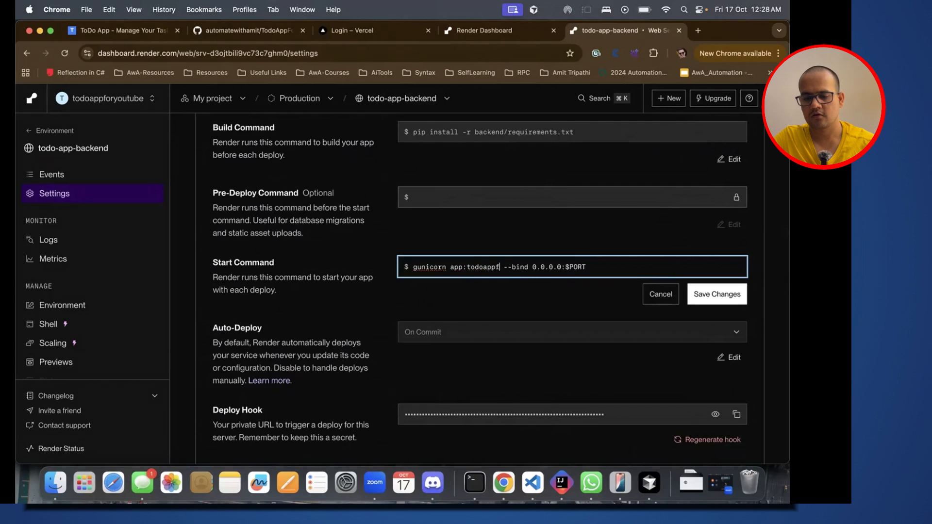
pyautogui.write('tube')
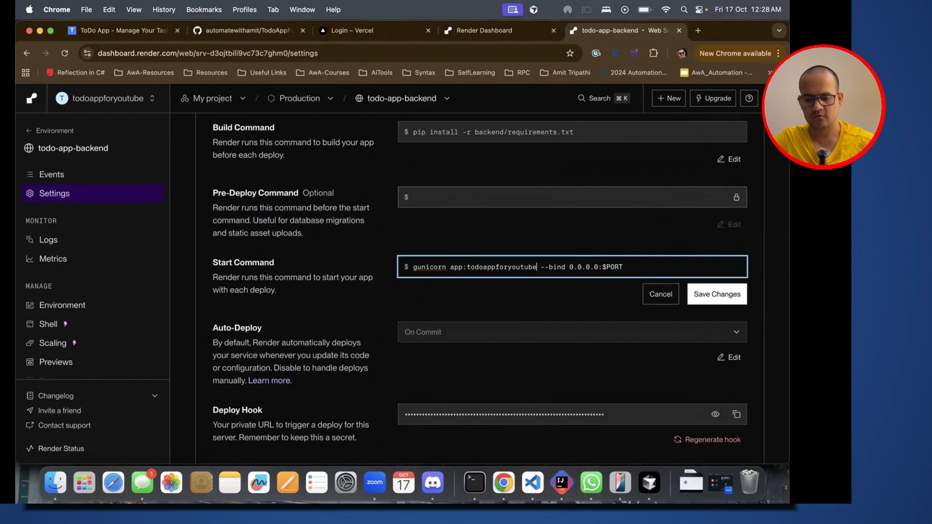
pyautogui.click(717, 294)
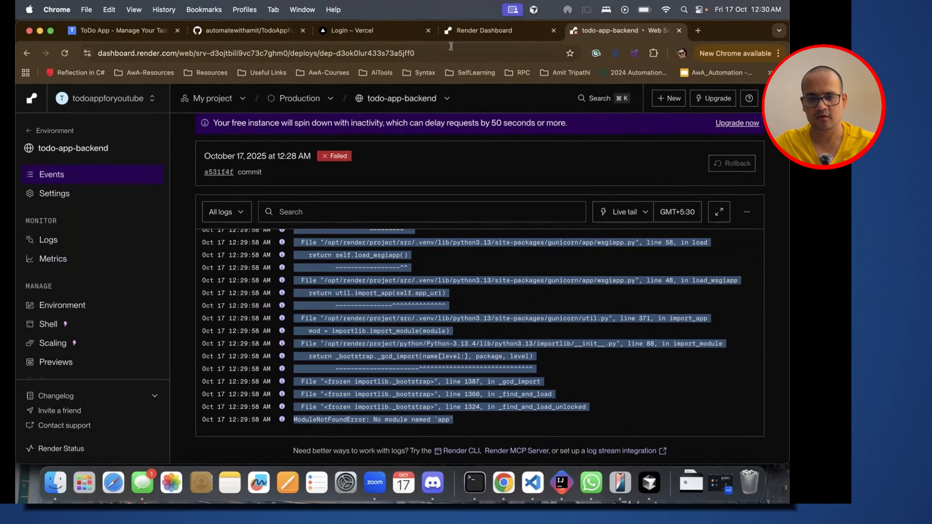
# Step: Switch to Cursor and write the agent prompt "while deploying backend to render I am getting below error log, help me resolve this issue"
pyautogui.press('super+Tab')
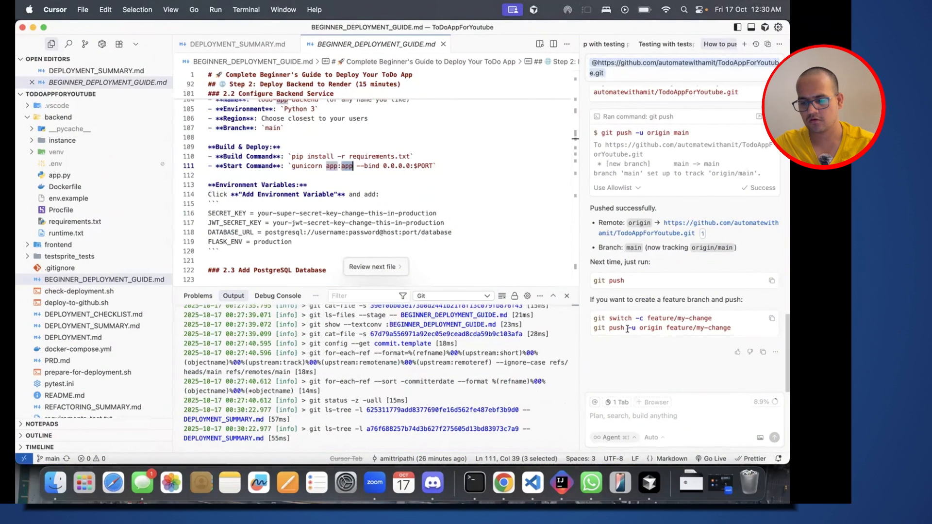
pyautogui.click(605, 415)
pyautogui.write('while deploying backend')
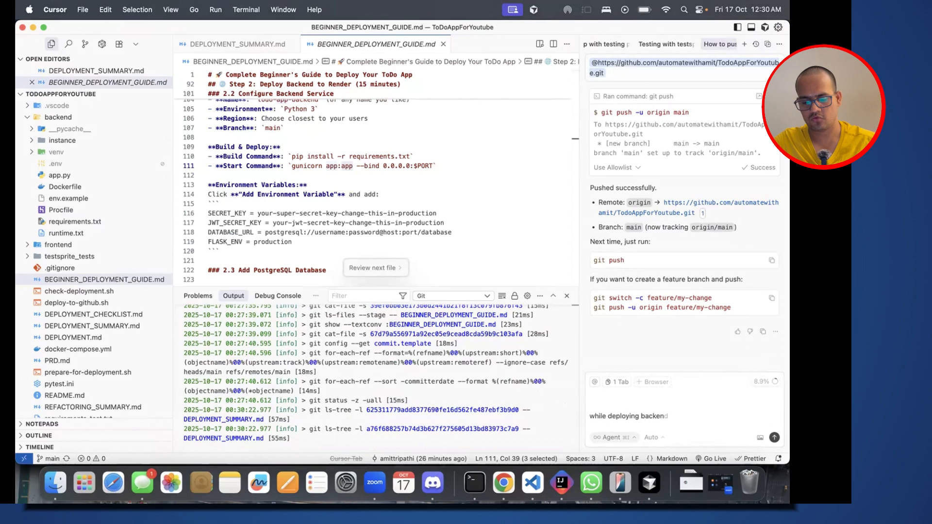
pyautogui.write(' to re')
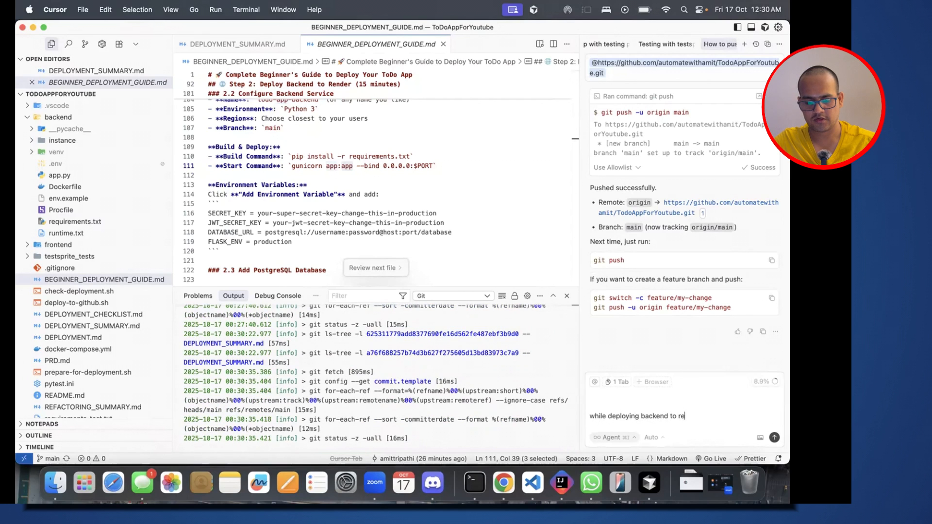
pyautogui.write('nder I am getting be')
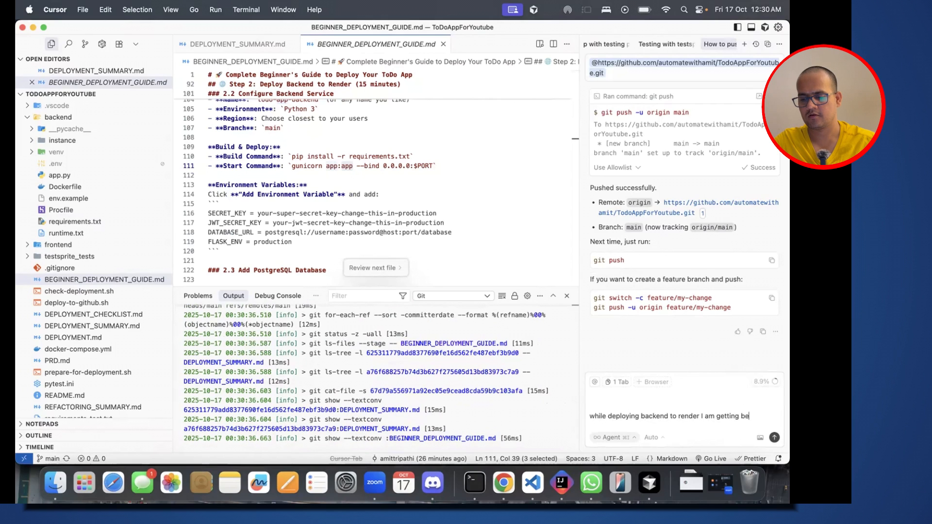
pyautogui.write('low error')
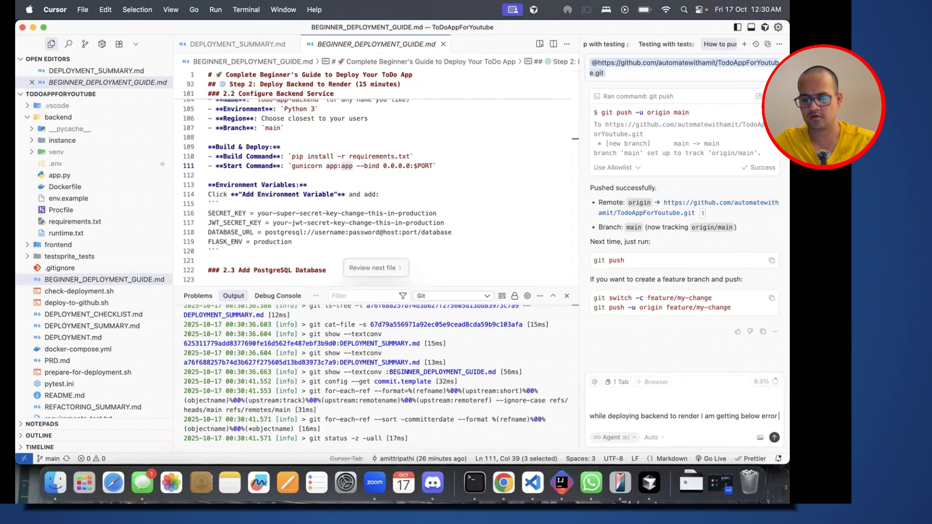
pyautogui.hotkey('shift', 'Return')
pyautogui.write('log, help me')
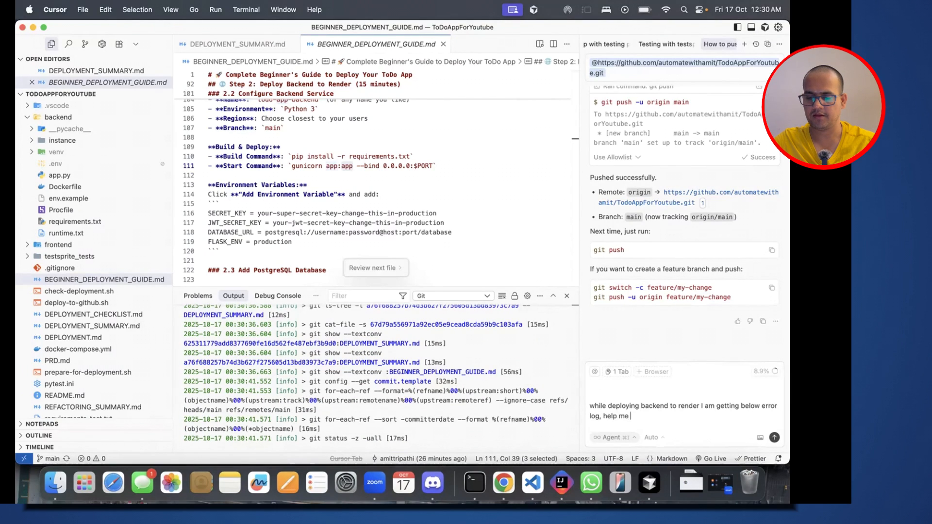
pyautogui.write(' resolve this')
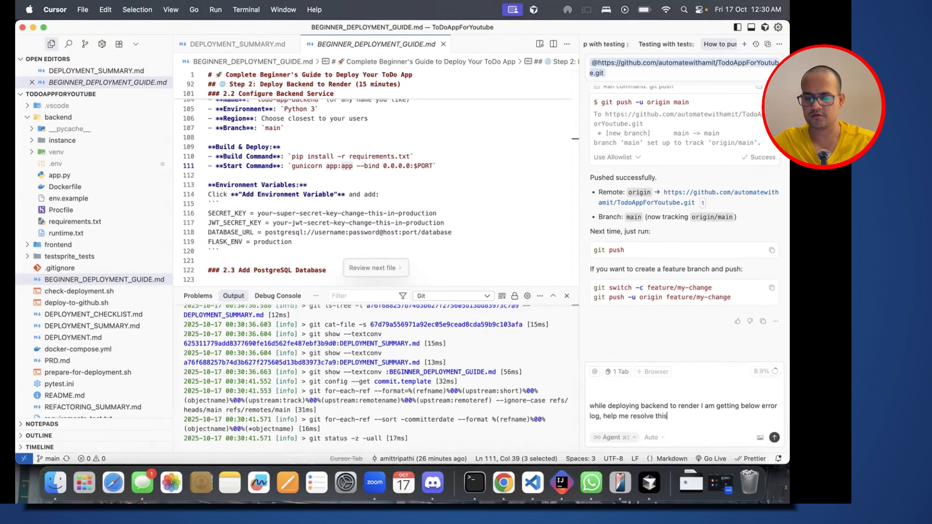
pyautogui.write(' issue')
# Step: Paste the copied Render error log below the prompt text and send it to the agent
pyautogui.hotkey('shift', 'Return')
pyautogui.hotkey('shift', 'Return')
pyautogui.press('super+v')
pyautogui.press('Return')
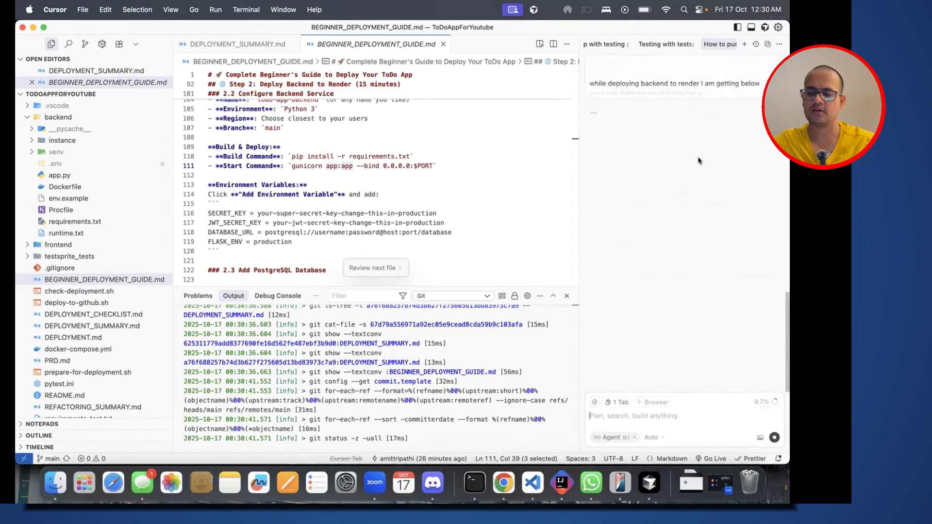
# Step: Read the agent's recommended fix on Render, checking the Root Directory, Build Command and Start Command it suggests
pyautogui.scroll(4, 691, 175)
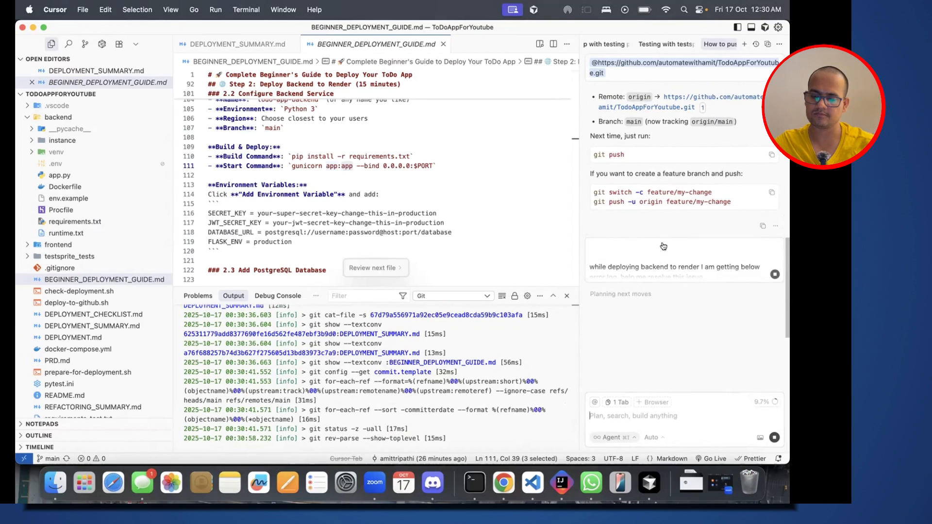
pyautogui.moveTo(591, 207); pyautogui.dragTo(645, 207)
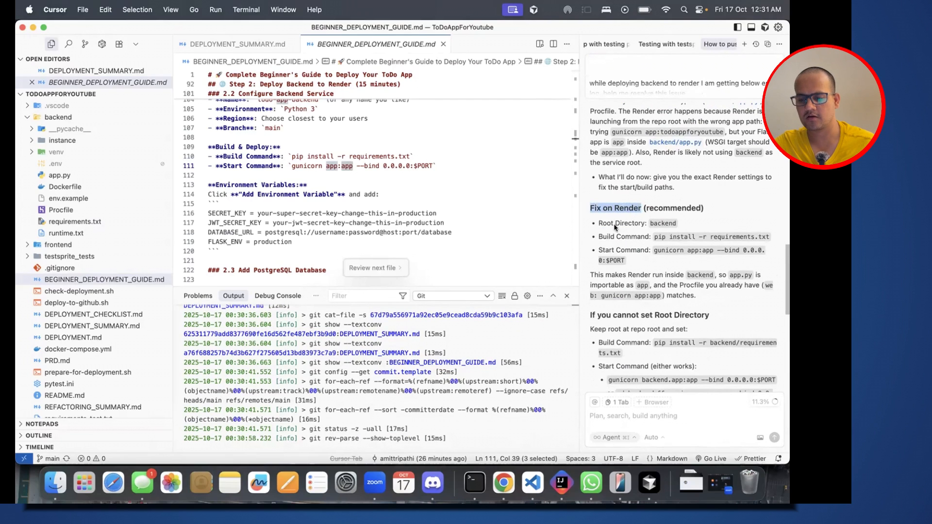
pyautogui.click(668, 223)
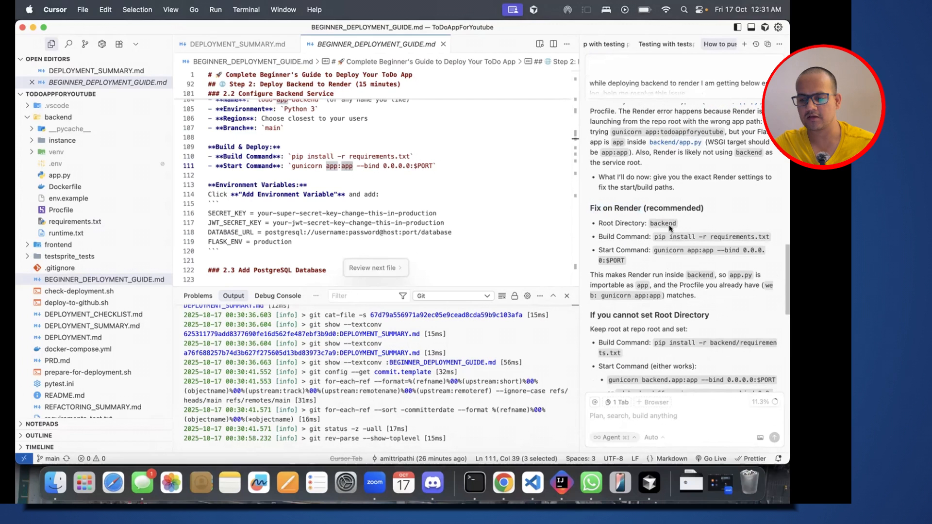
# Step: Return to Render's todo-app-backend settings, set the Root Directory to backend, save it and confirm the fields in Verify Settings
pyautogui.press('super+Tab')
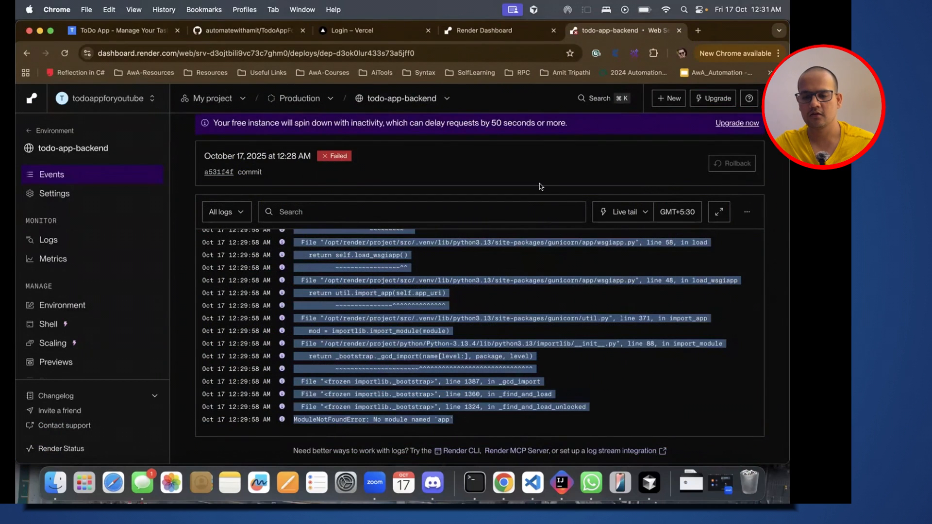
pyautogui.click(127, 199)
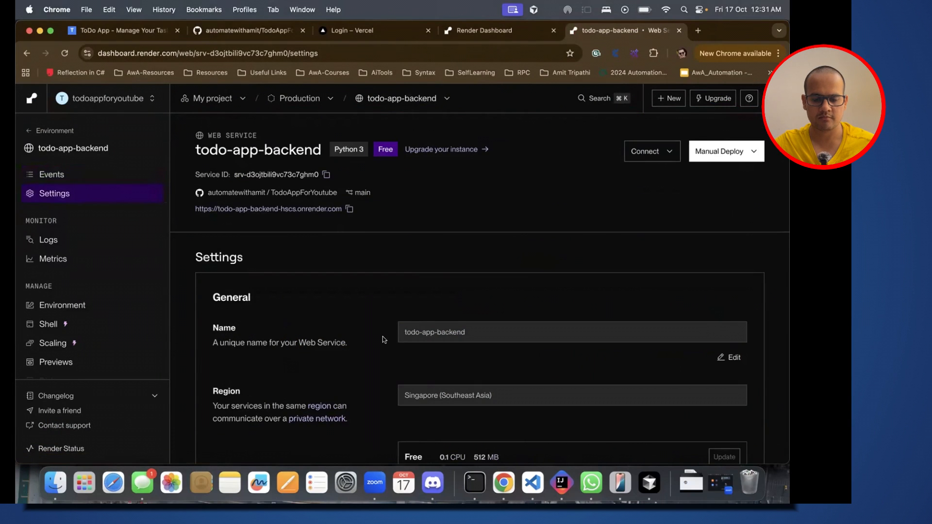
pyautogui.scroll(-2, 382, 336)
pyautogui.scroll(-6, 383, 339)
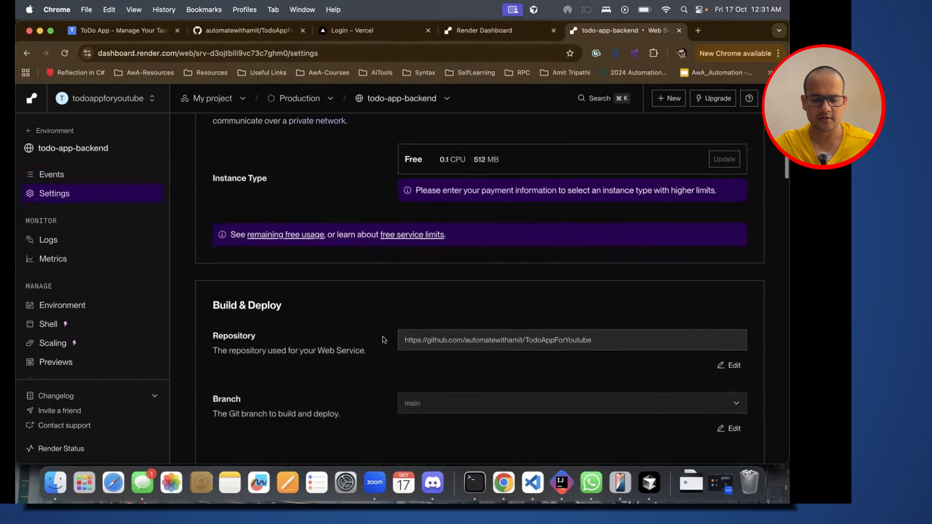
pyautogui.scroll(-5, 383, 336)
pyautogui.click(426, 245)
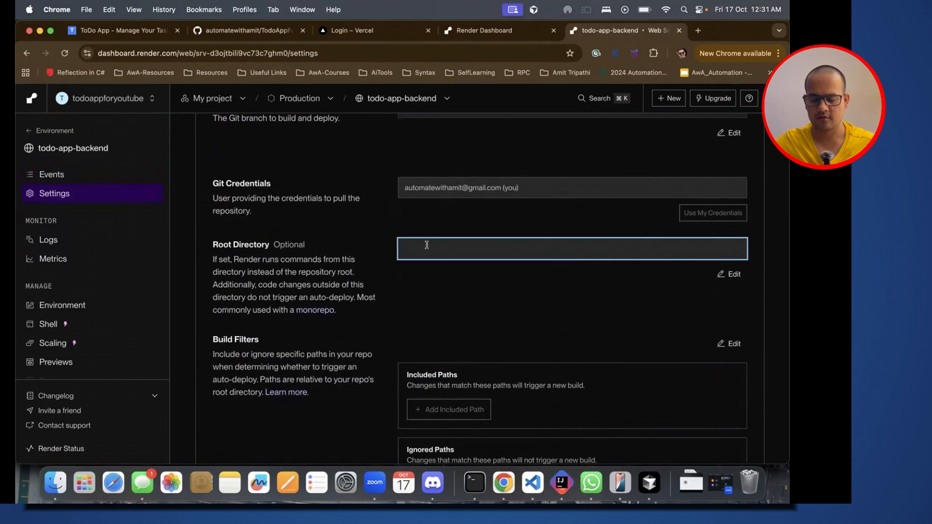
pyautogui.click(729, 274)
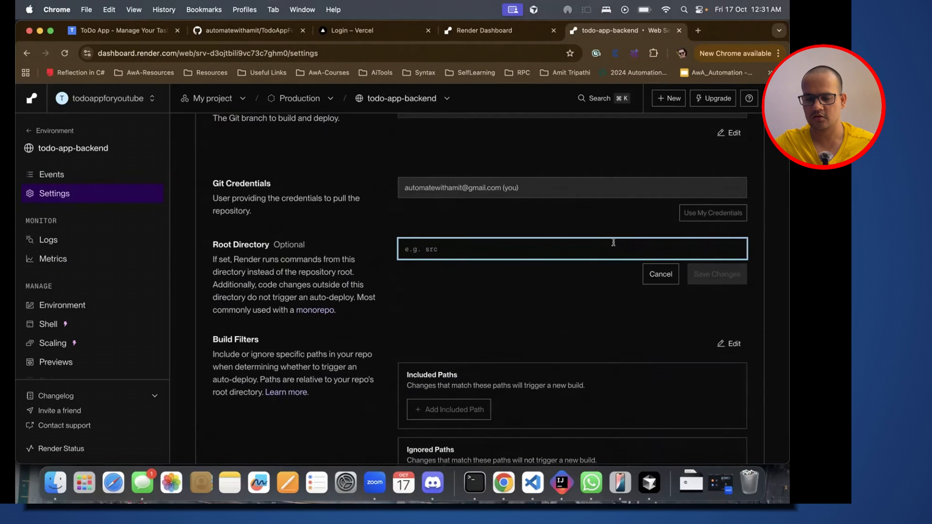
pyautogui.write('backend')
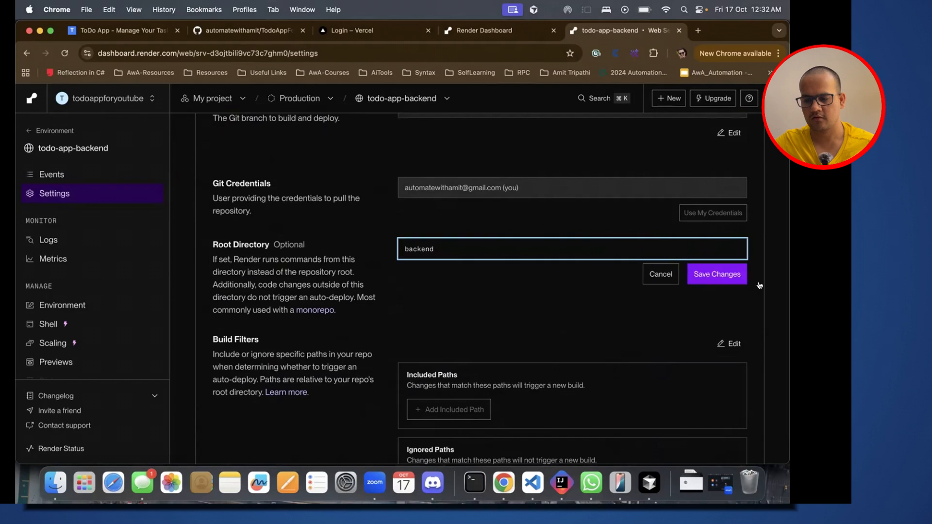
pyautogui.click(717, 274)
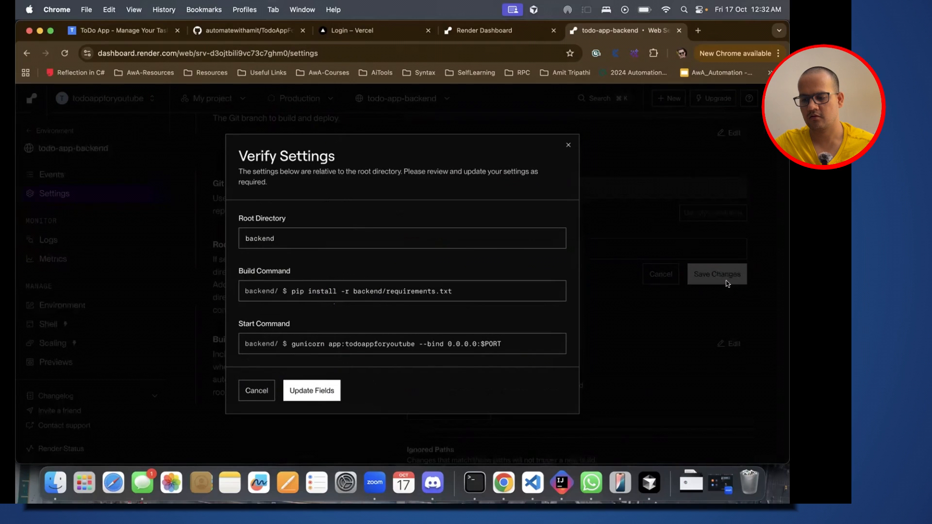
pyautogui.click(310, 390)
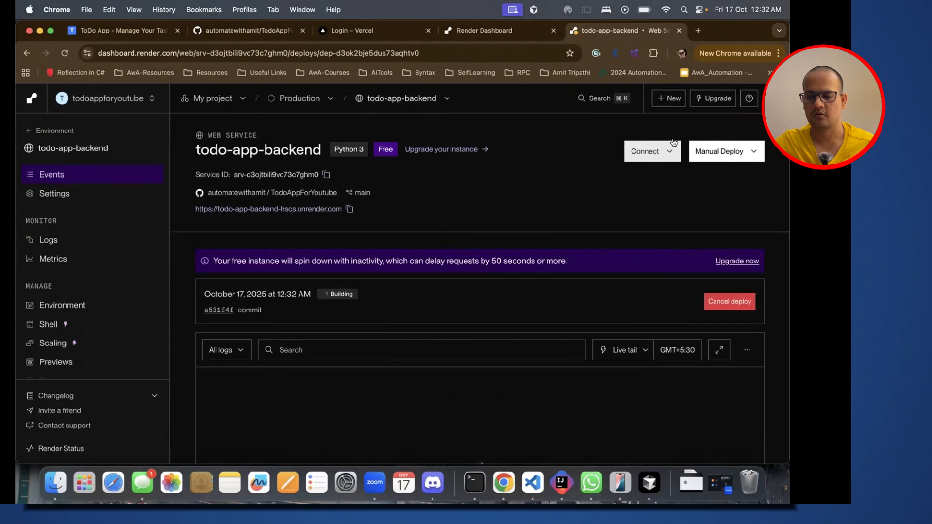
# Step: Cancel the todo-app-backend deploy in progress and reopen the service's Build & Deploy settings
pyautogui.click(736, 303)
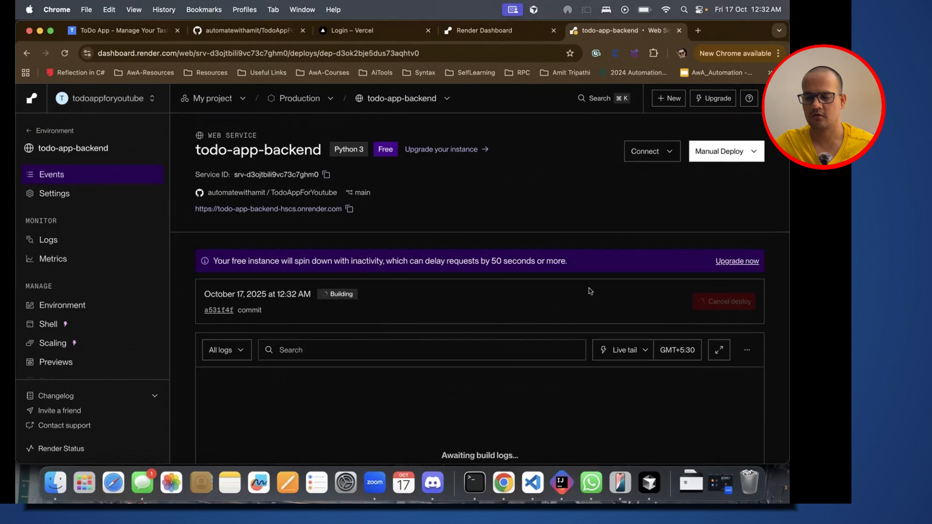
pyautogui.click(96, 194)
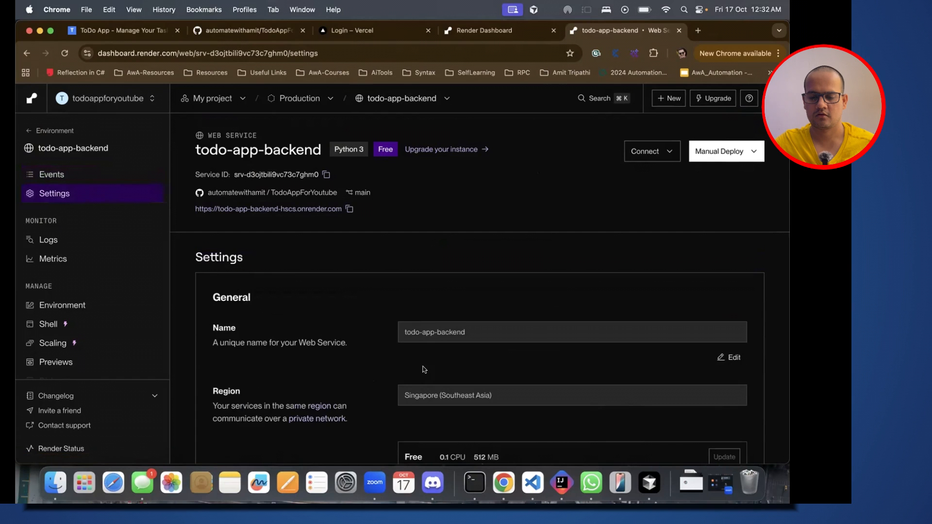
pyautogui.scroll(-4, 375, 371)
pyautogui.scroll(-5, 375, 370)
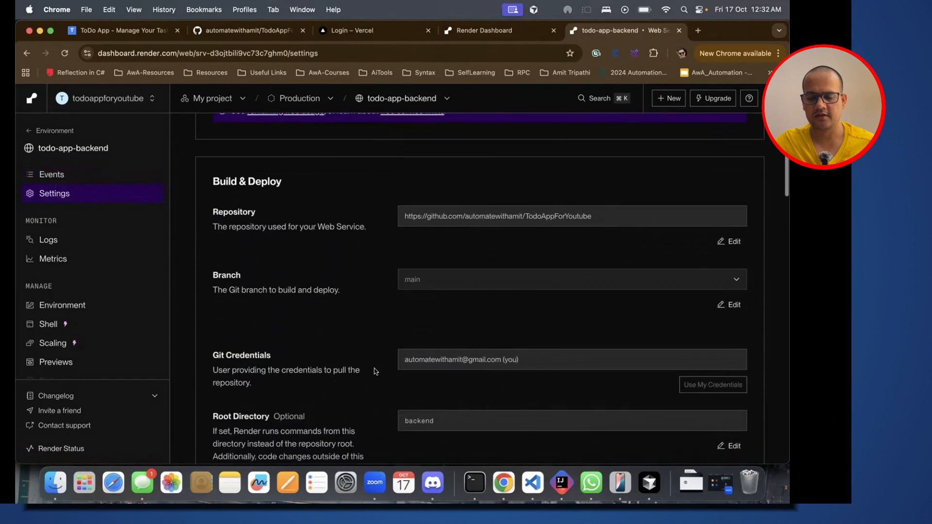
pyautogui.scroll(-2, 376, 371)
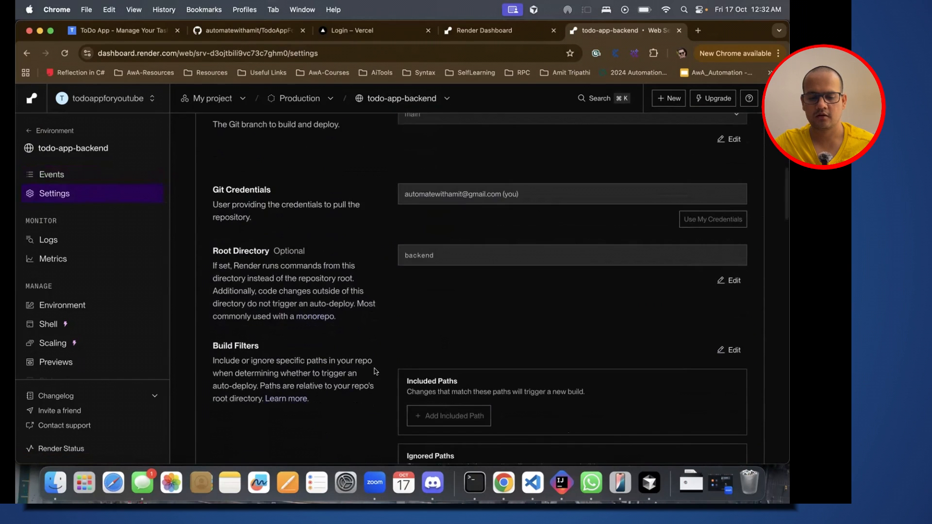
# Step: Switch to Cursor, copy the recommended build command "pip install -r requirements.txt" from the agent's reply, and return to Render
pyautogui.press('super+Tab')
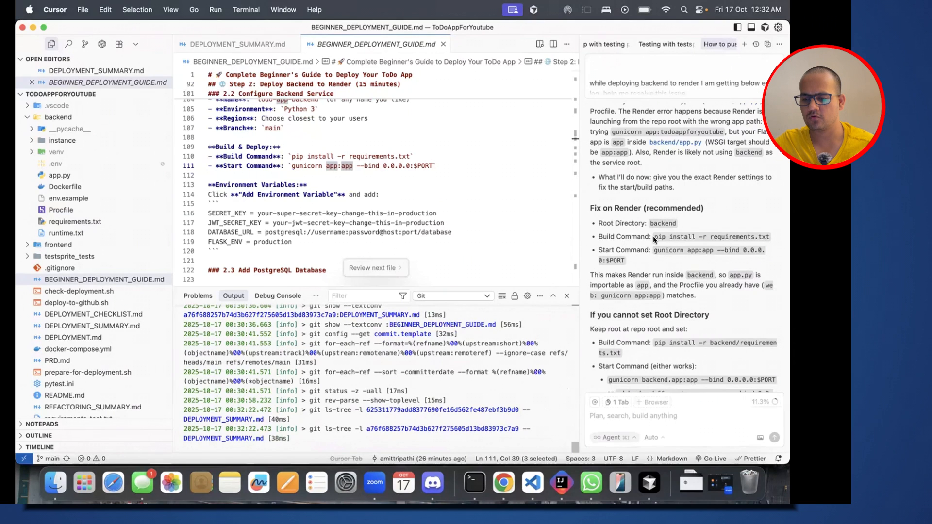
pyautogui.moveTo(654, 237); pyautogui.dragTo(768, 237)
pyautogui.press('super+c')
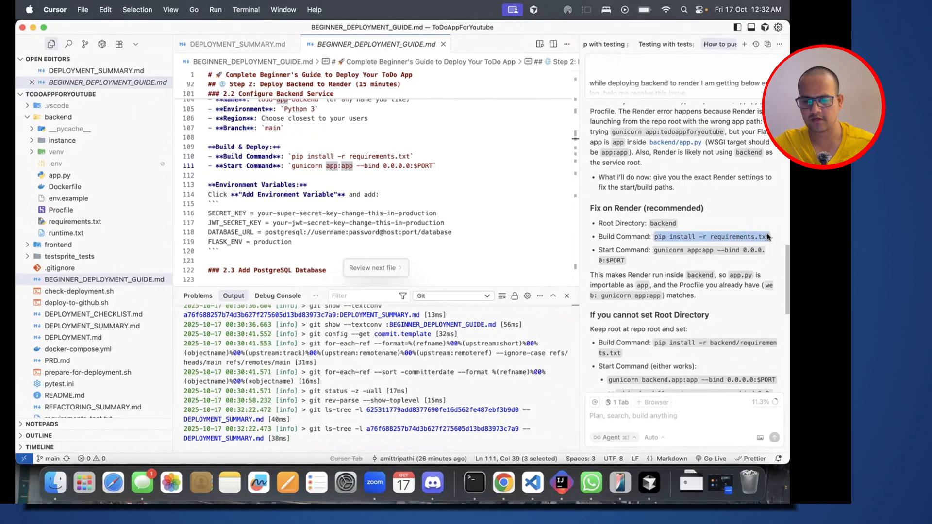
pyautogui.press('super+Tab')
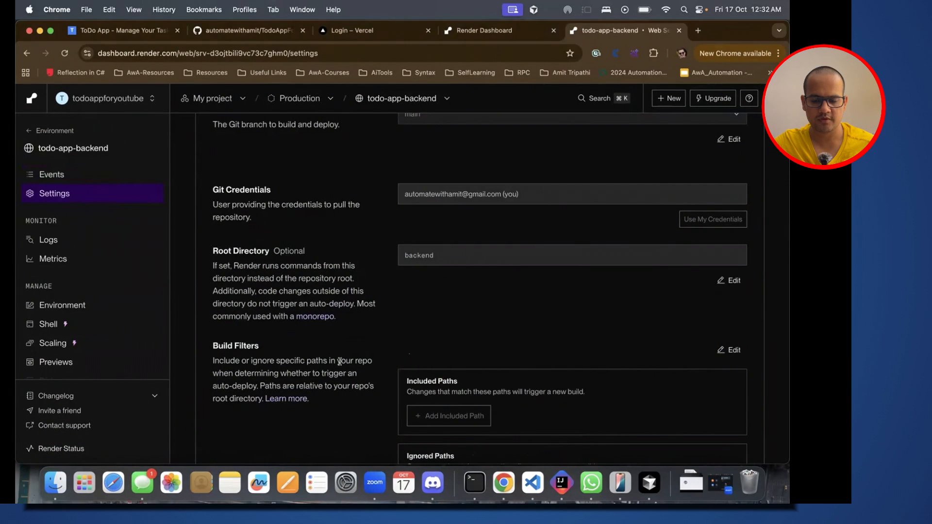
# Step: Set the Build Command to "pip install -r requirements.txt" and save the change
pyautogui.scroll(-5, 340, 361)
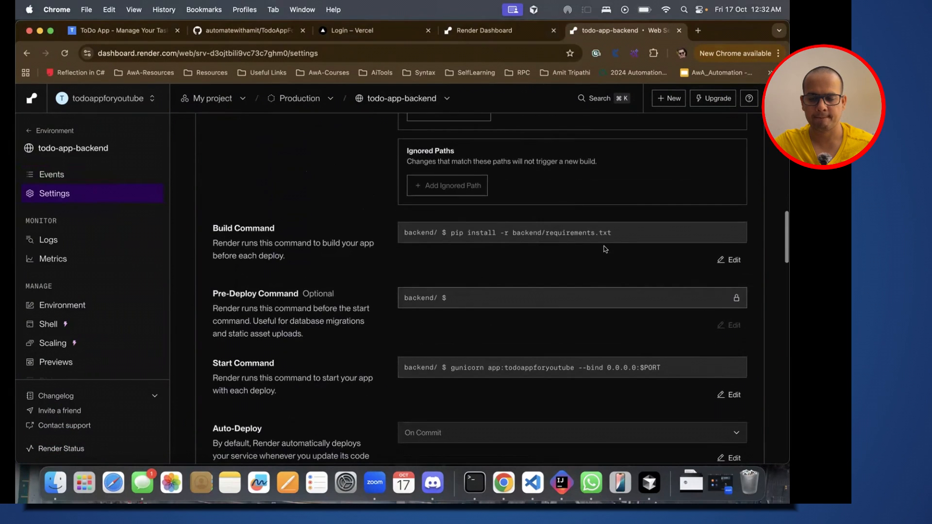
pyautogui.click(727, 259)
pyautogui.press('super+a')
pyautogui.press('super+v')
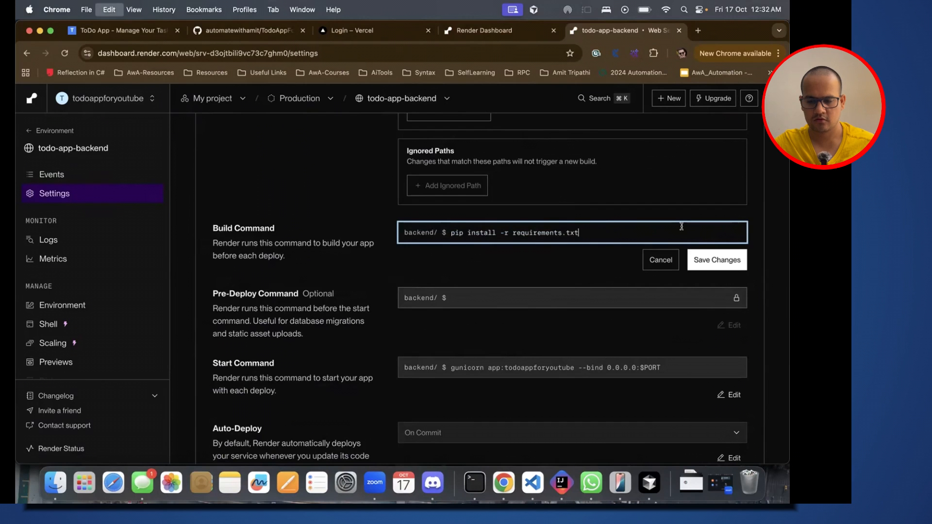
pyautogui.press('super+Tab')
pyautogui.press('super+Tab')
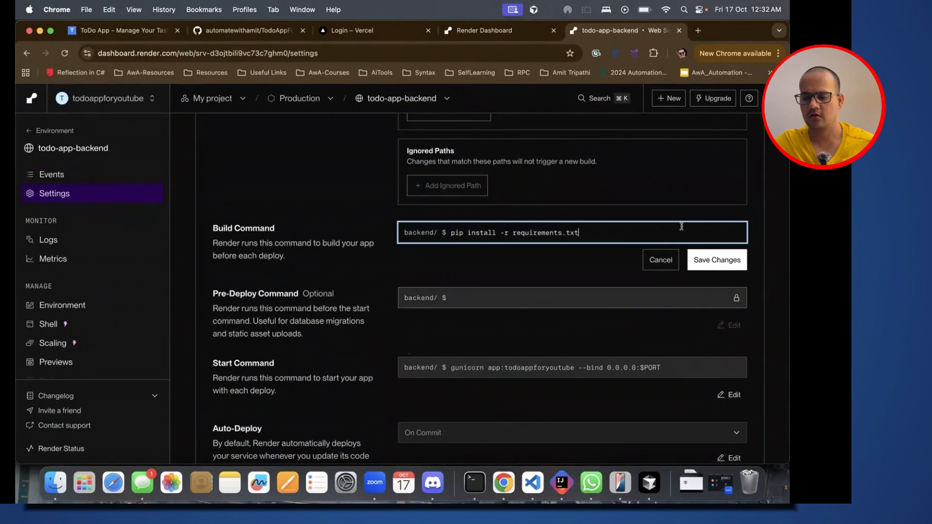
pyautogui.click(714, 267)
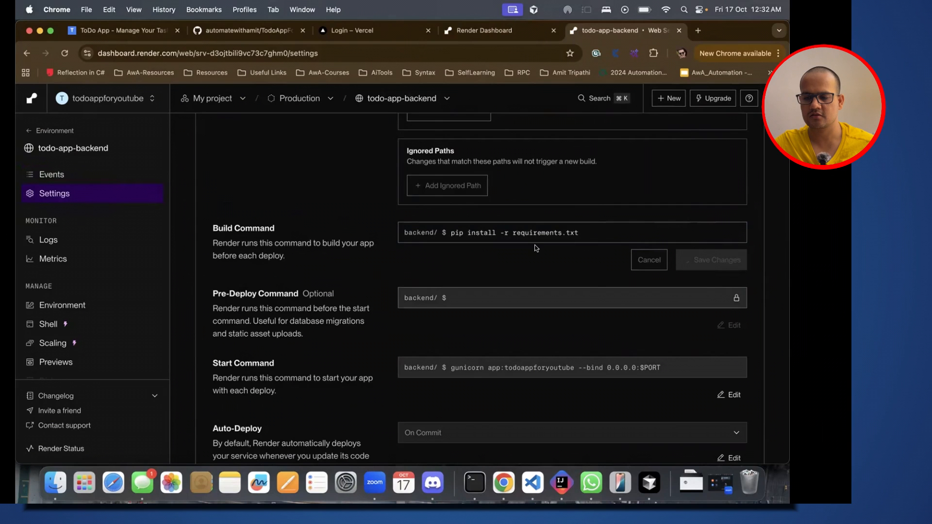
pyautogui.scroll(15, 536, 248)
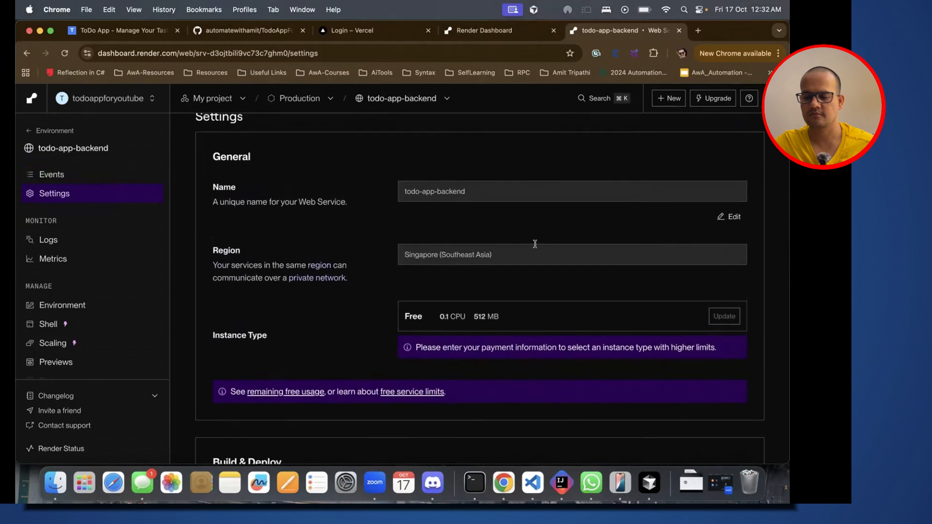
# Step: Switch to Cursor, copy the recommended start command "gunicorn app:app --bind 0.0.0.0:$PORT", and return to Render
pyautogui.press('super+Tab')
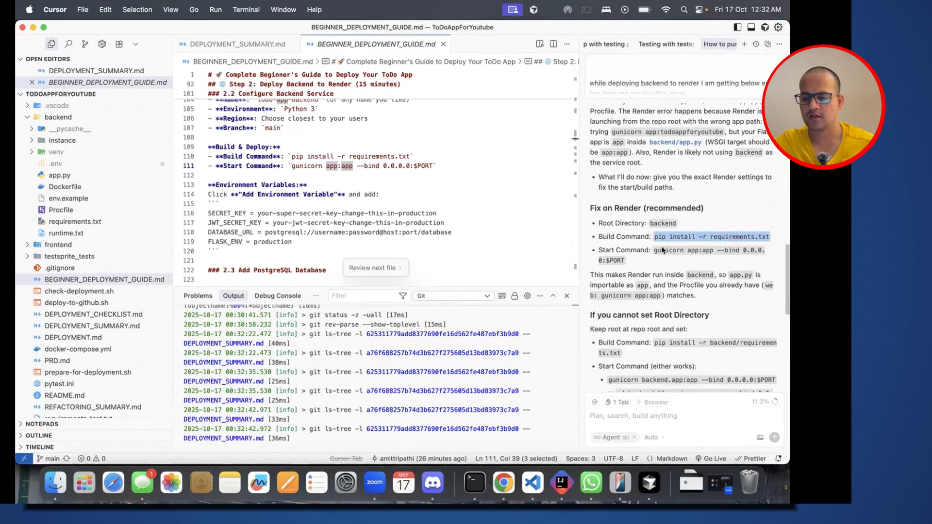
pyautogui.moveTo(654, 252); pyautogui.dragTo(628, 263)
pyautogui.press('super+c')
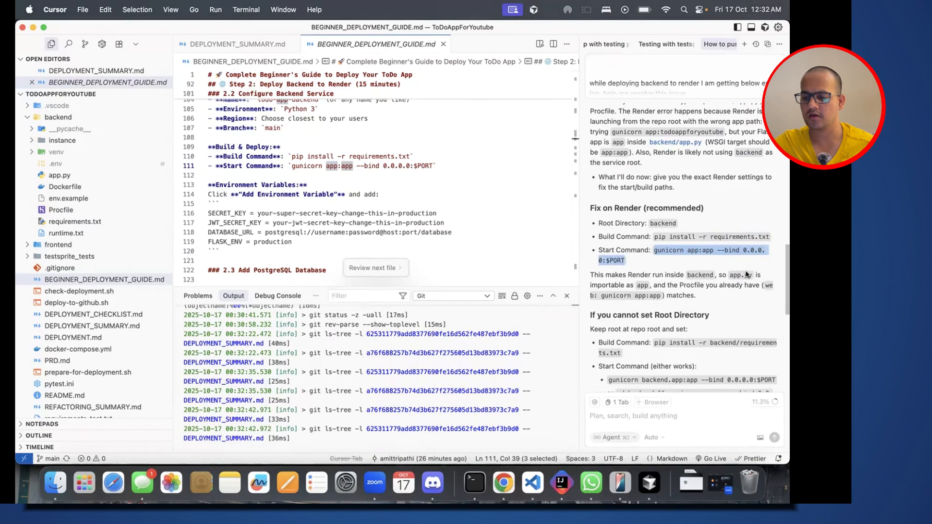
pyautogui.press('super+Tab')
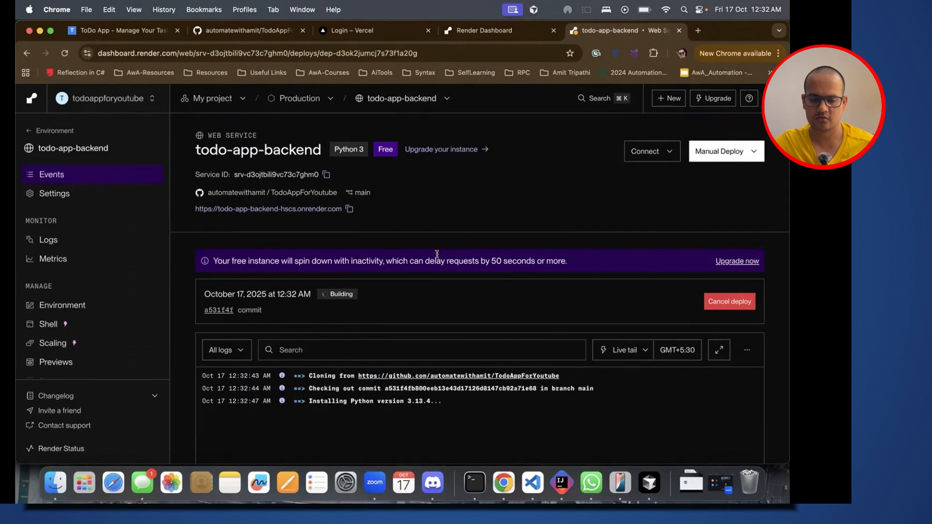
# Step: Cancel the deploy triggered by the build command change and go back to the service's Start Command setting
pyautogui.click(729, 301)
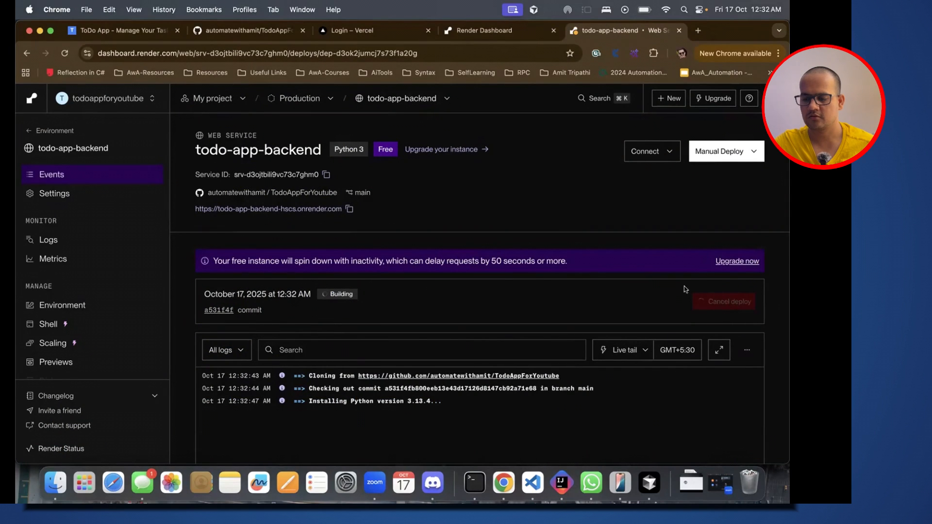
pyautogui.click(76, 199)
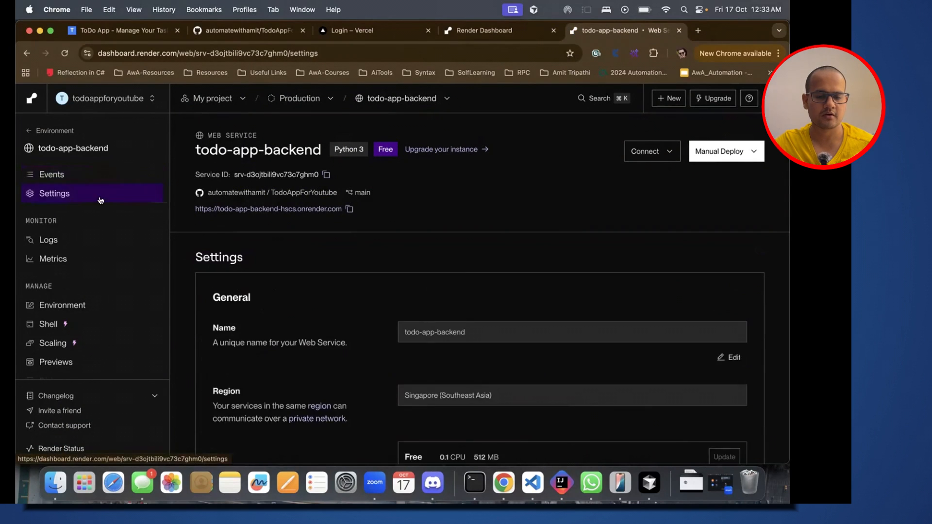
pyautogui.scroll(-1, 382, 361)
pyautogui.scroll(-15, 381, 361)
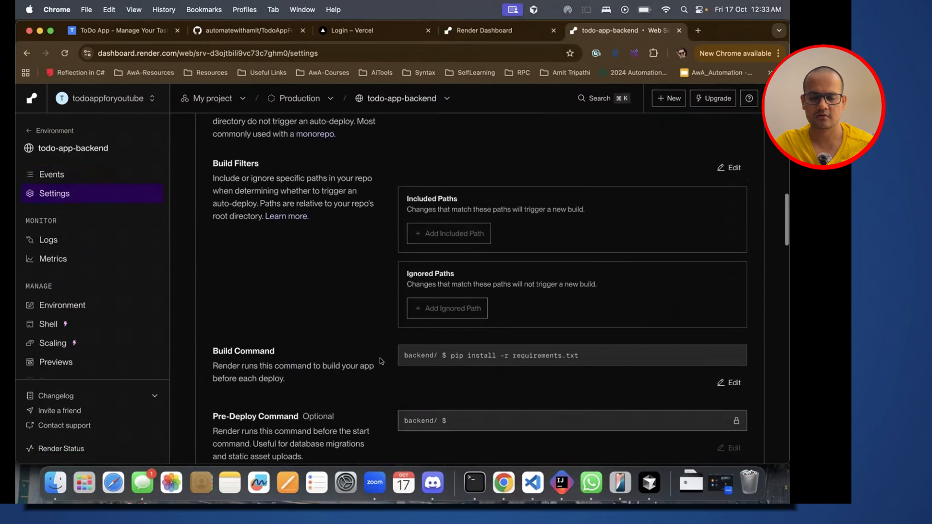
pyautogui.scroll(5, 381, 361)
pyautogui.scroll(-8, 381, 361)
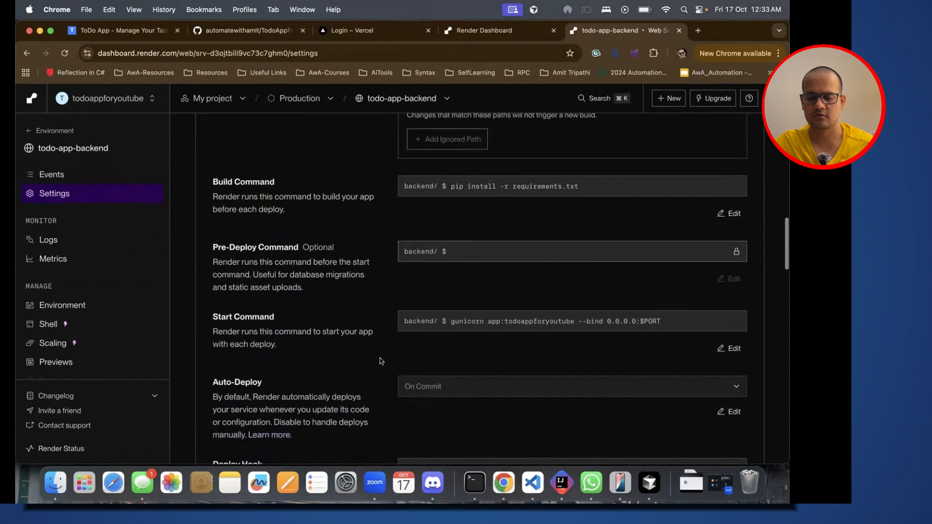
# Step: Set the Start Command to "gunicorn app:app --bind 0.0.0.0:$PORT" and save it to start a new deploy
pyautogui.click(731, 350)
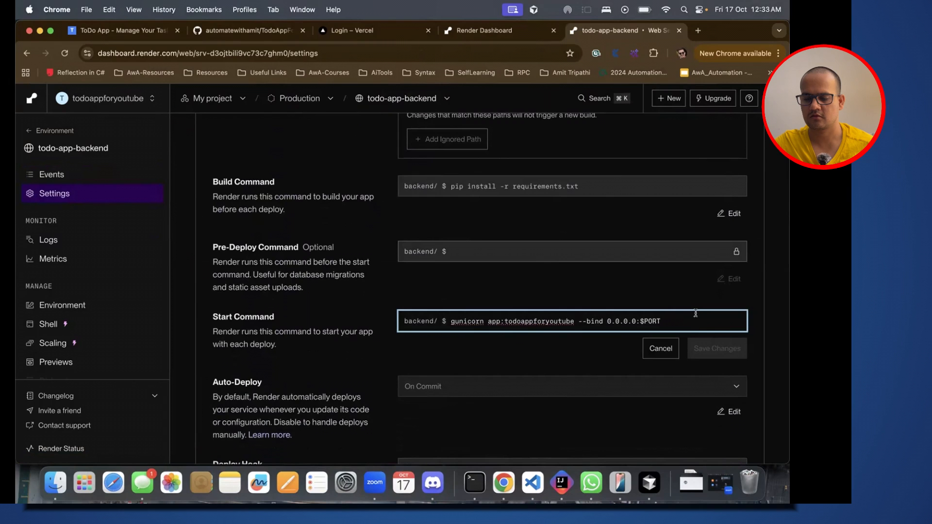
pyautogui.moveTo(664, 323); pyautogui.dragTo(461, 319)
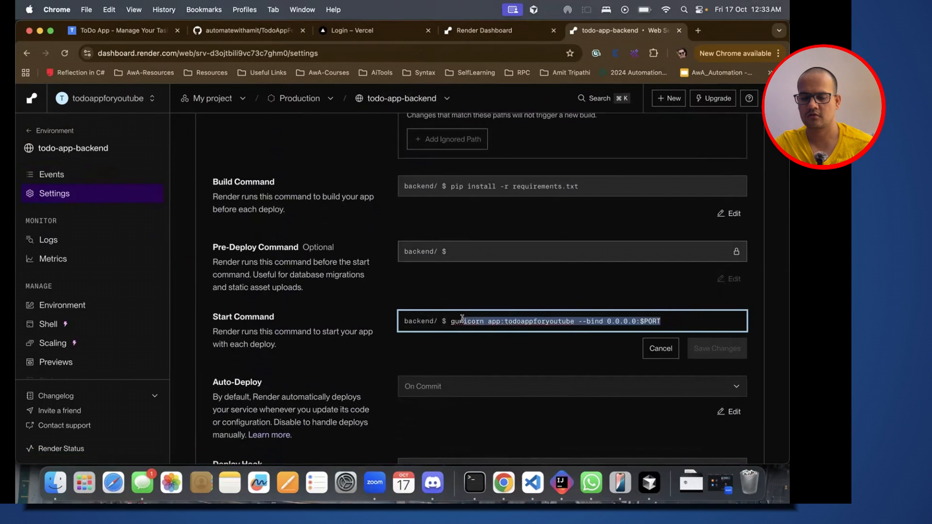
pyautogui.press('super+a')
pyautogui.press('super+v')
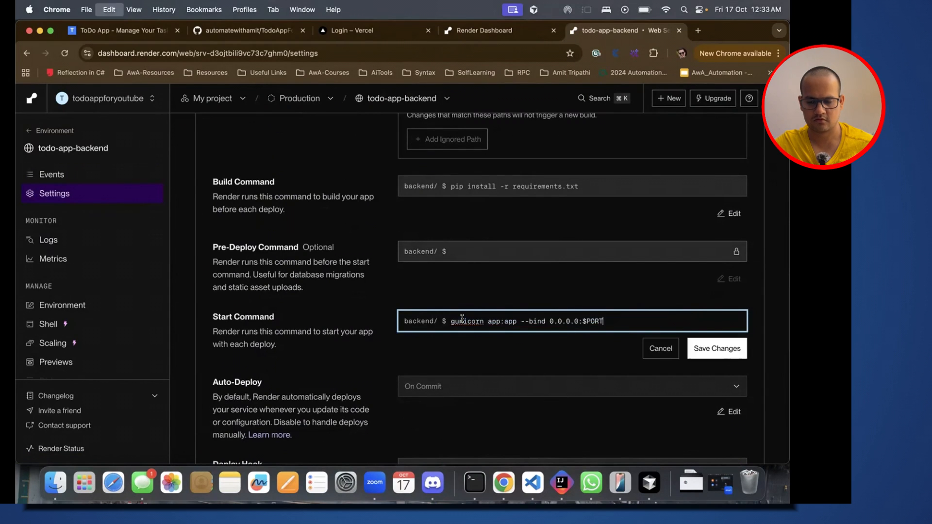
pyautogui.click(724, 352)
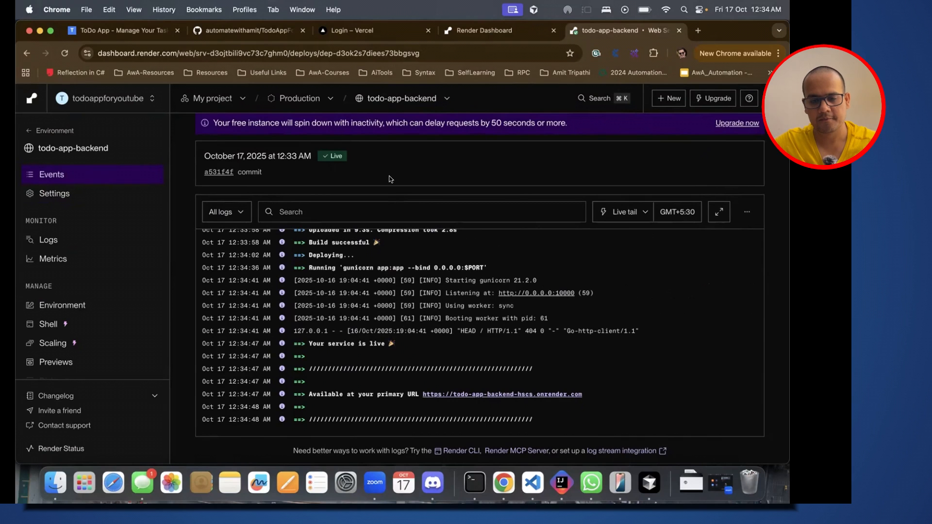
# Step: Review the new deploy's status and log, open the backend's primary URL to check it, and close that page
pyautogui.scroll(3, 390, 179)
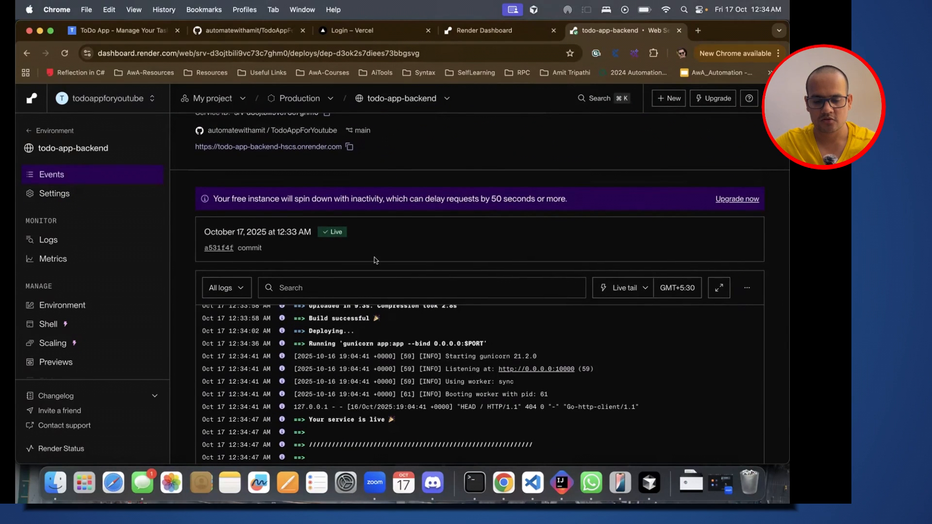
pyautogui.scroll(-3, 373, 260)
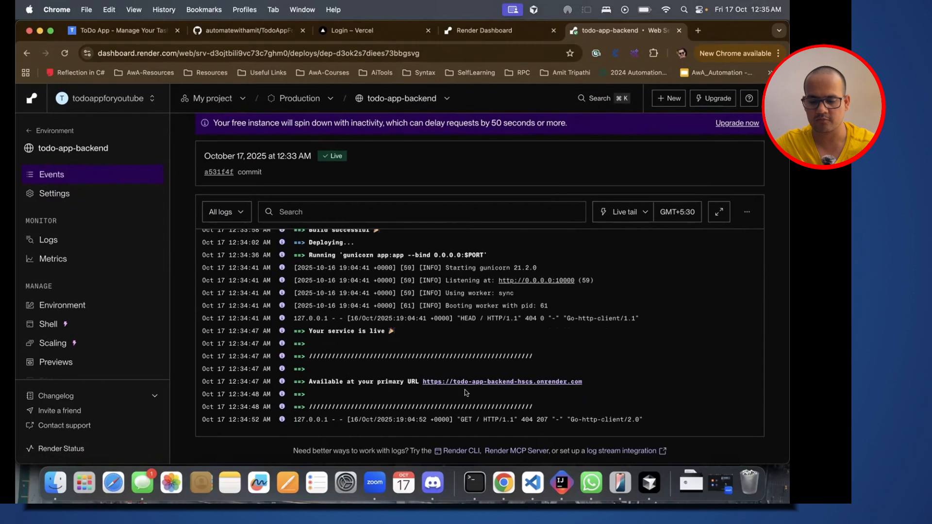
pyautogui.moveTo(586, 381); pyautogui.dragTo(424, 379)
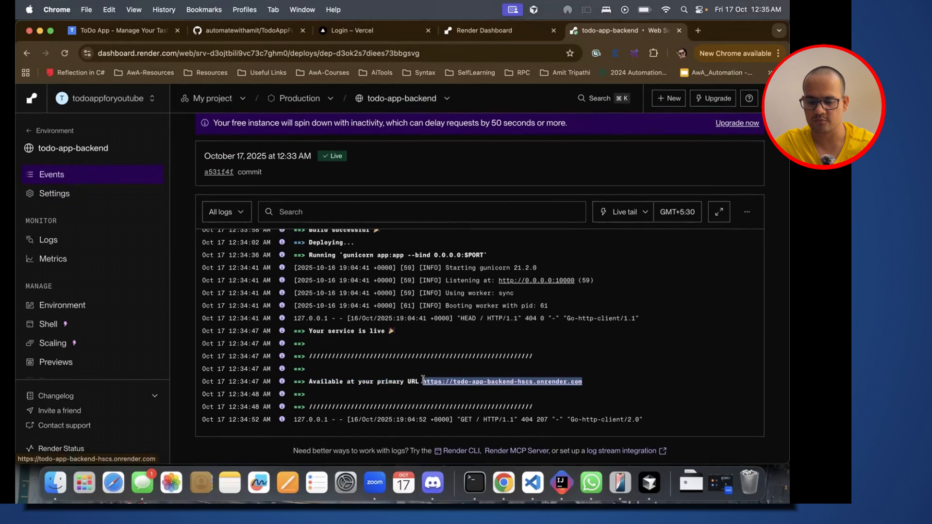
pyautogui.click(475, 381)
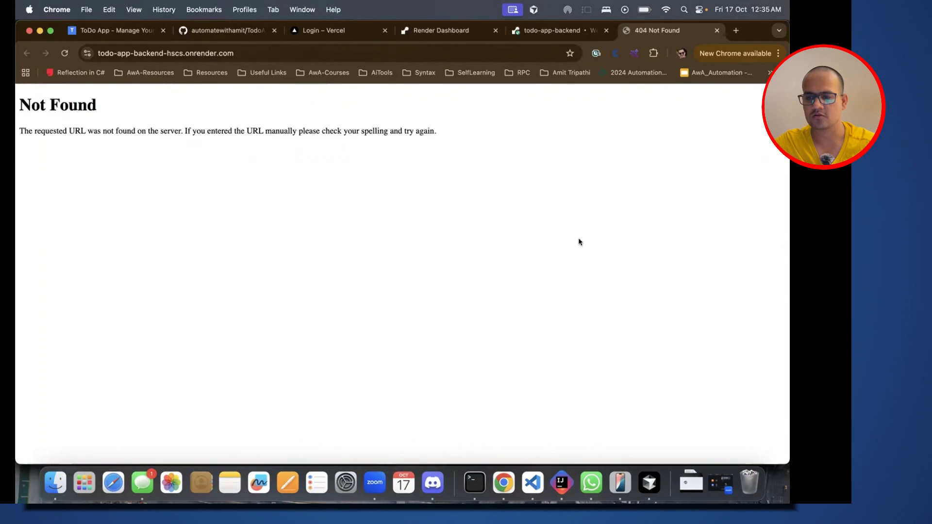
pyautogui.click(717, 30)
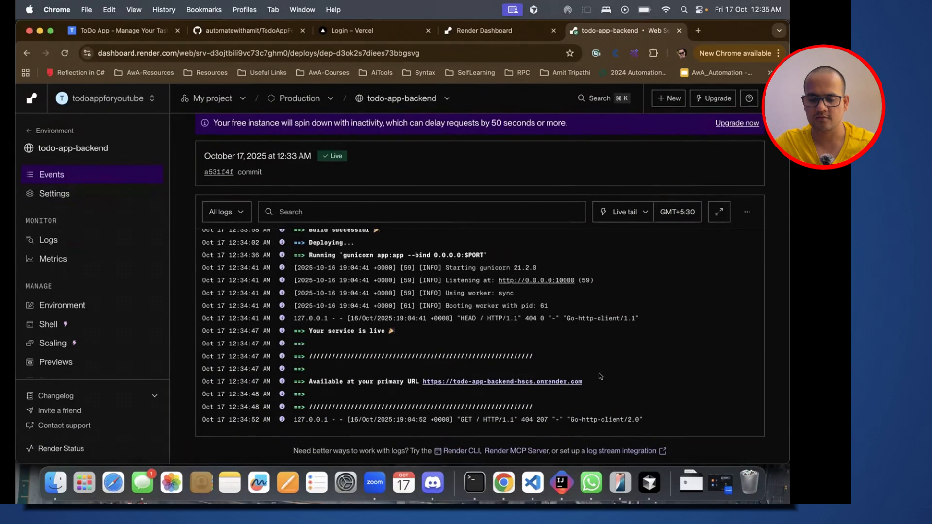
pyautogui.moveTo(583, 381); pyautogui.dragTo(421, 384)
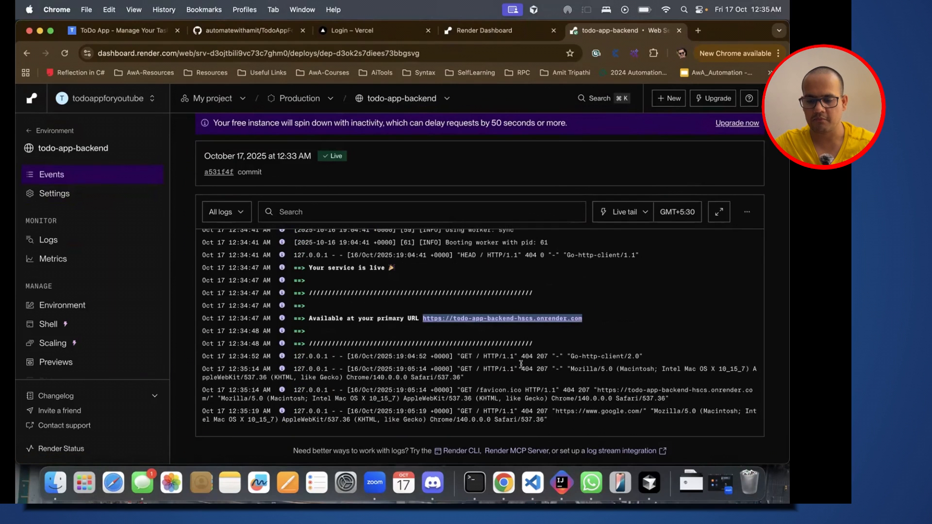
pyautogui.click(598, 317)
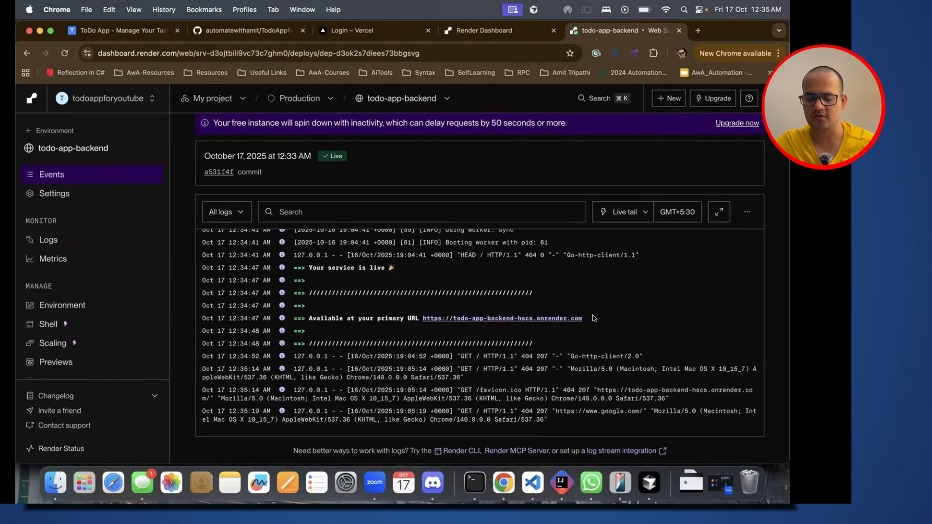
pyautogui.moveTo(594, 318); pyautogui.dragTo(421, 318)
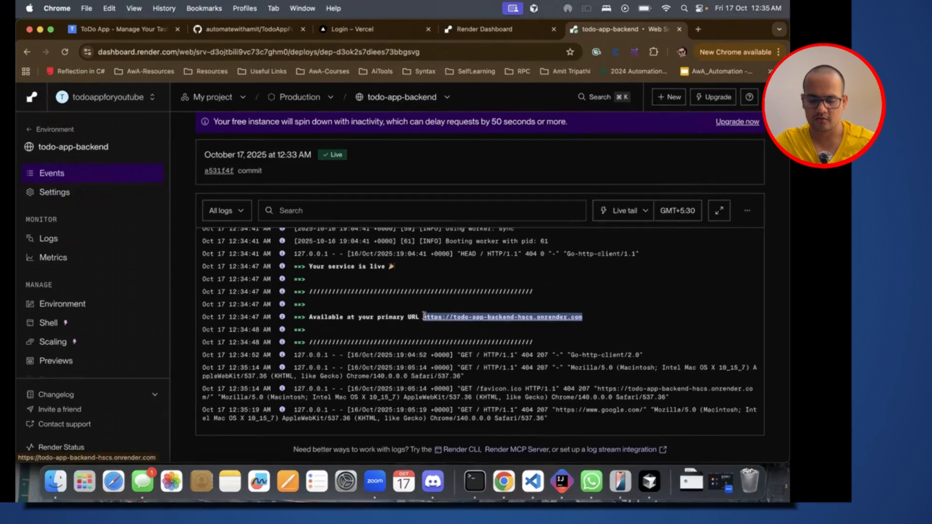